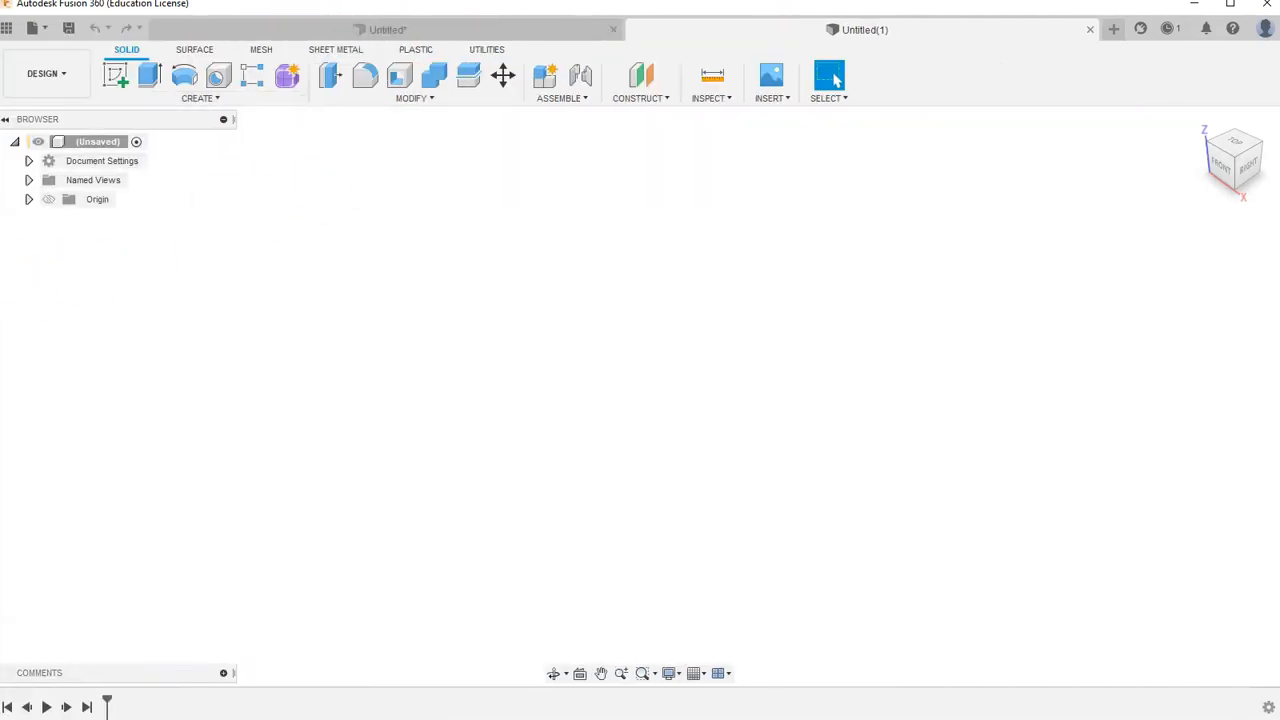
- Arrange the isometric reference drawing beside the design window
key(alt+Tab)
click(1020, 272)
drag(48, 319, 425, 330)
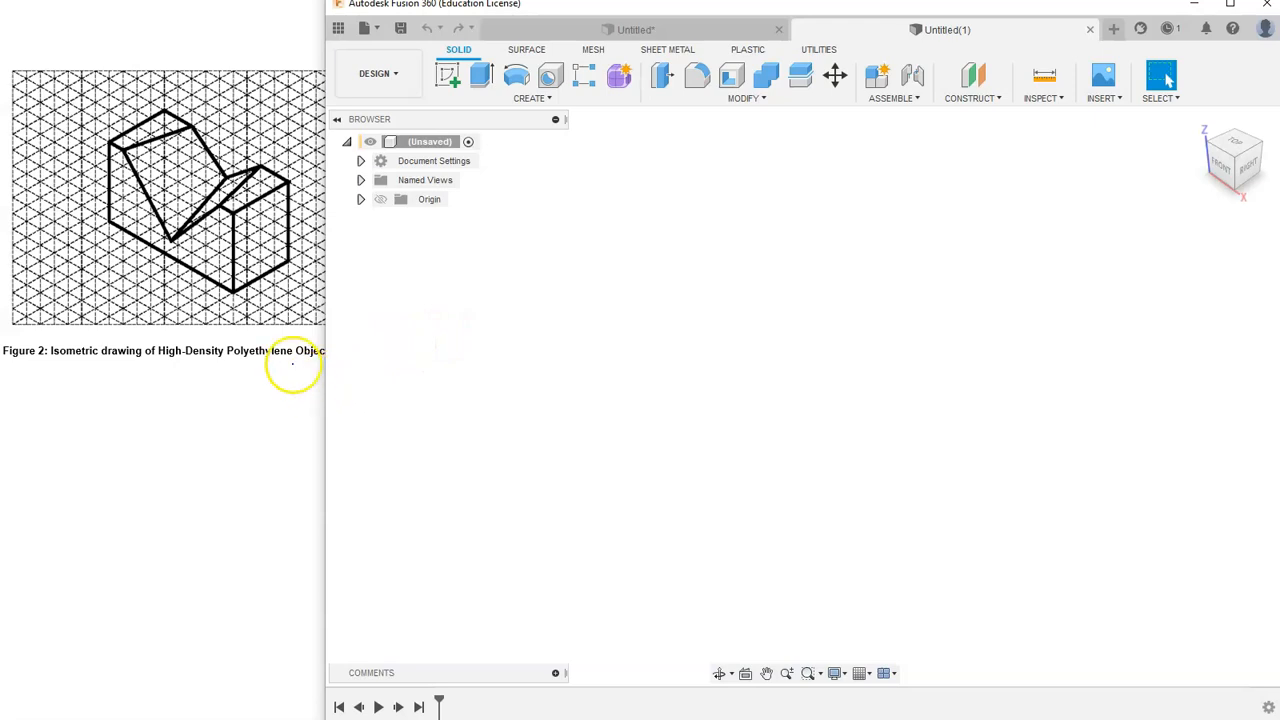
click(220, 408)
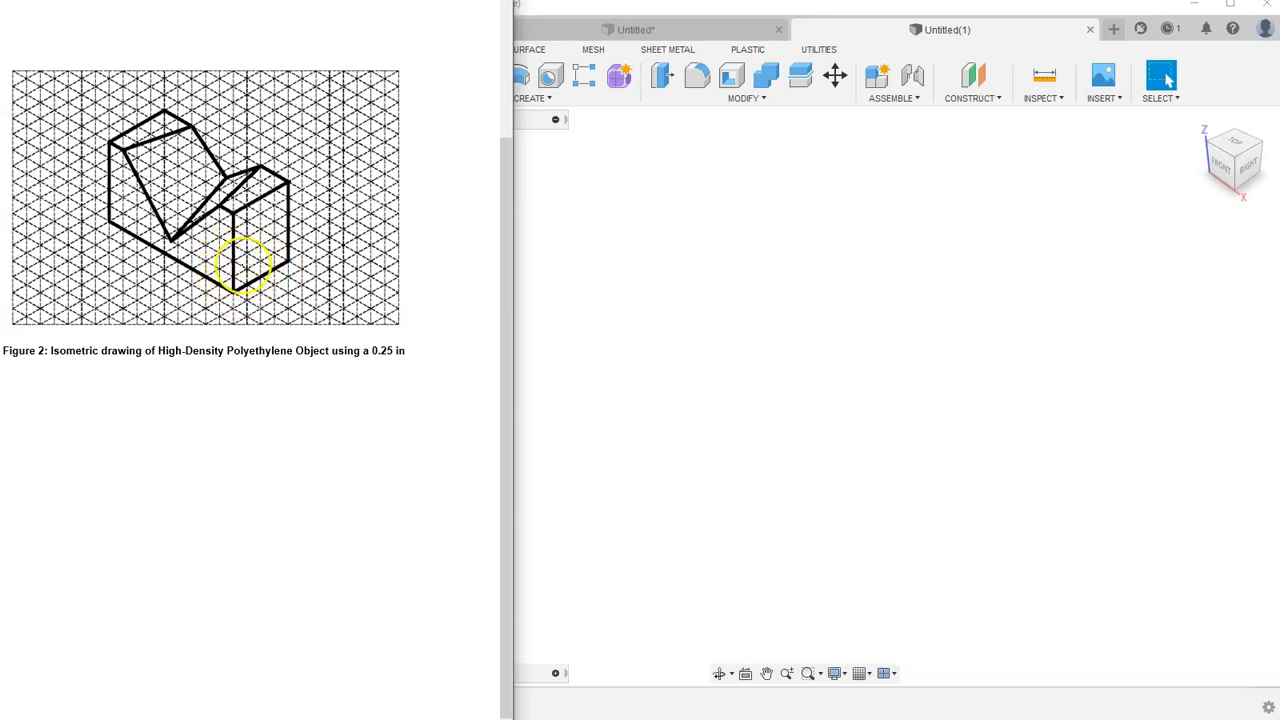
click(760, 388)
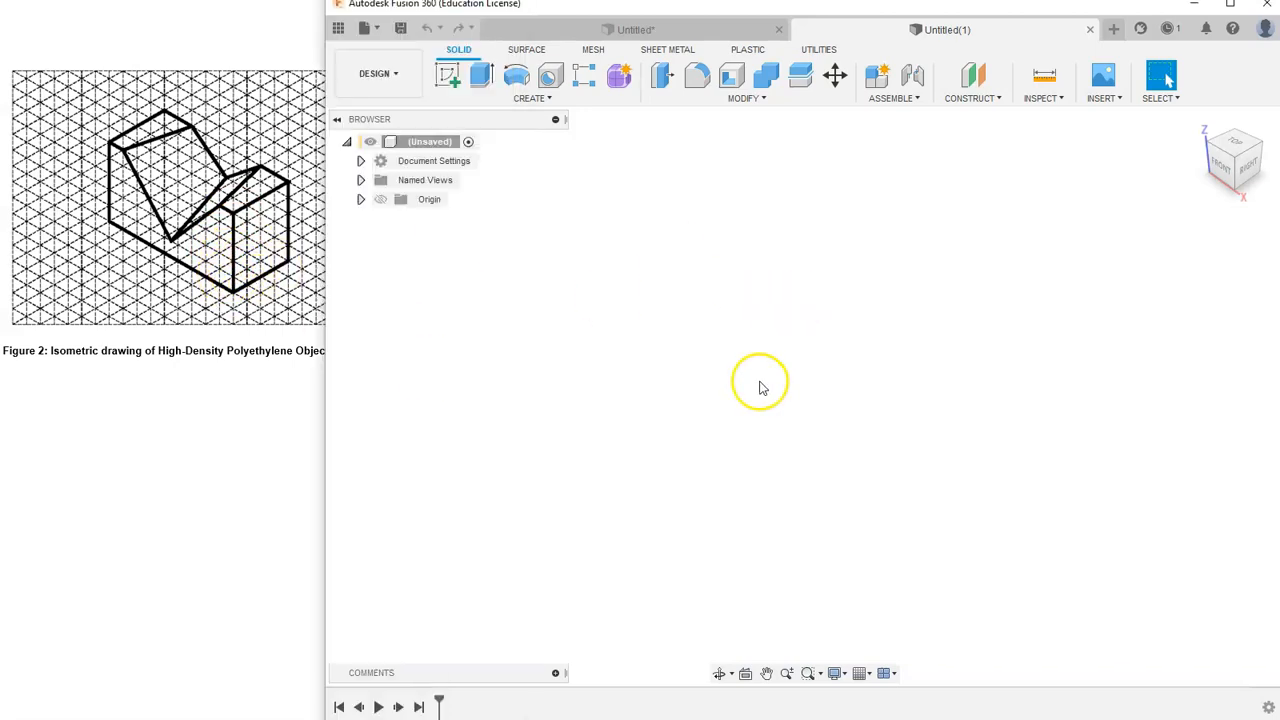
- Start a sketch on the front plane and draw a 2.25 in by 1.25 in rectangle from the origin
click(449, 77)
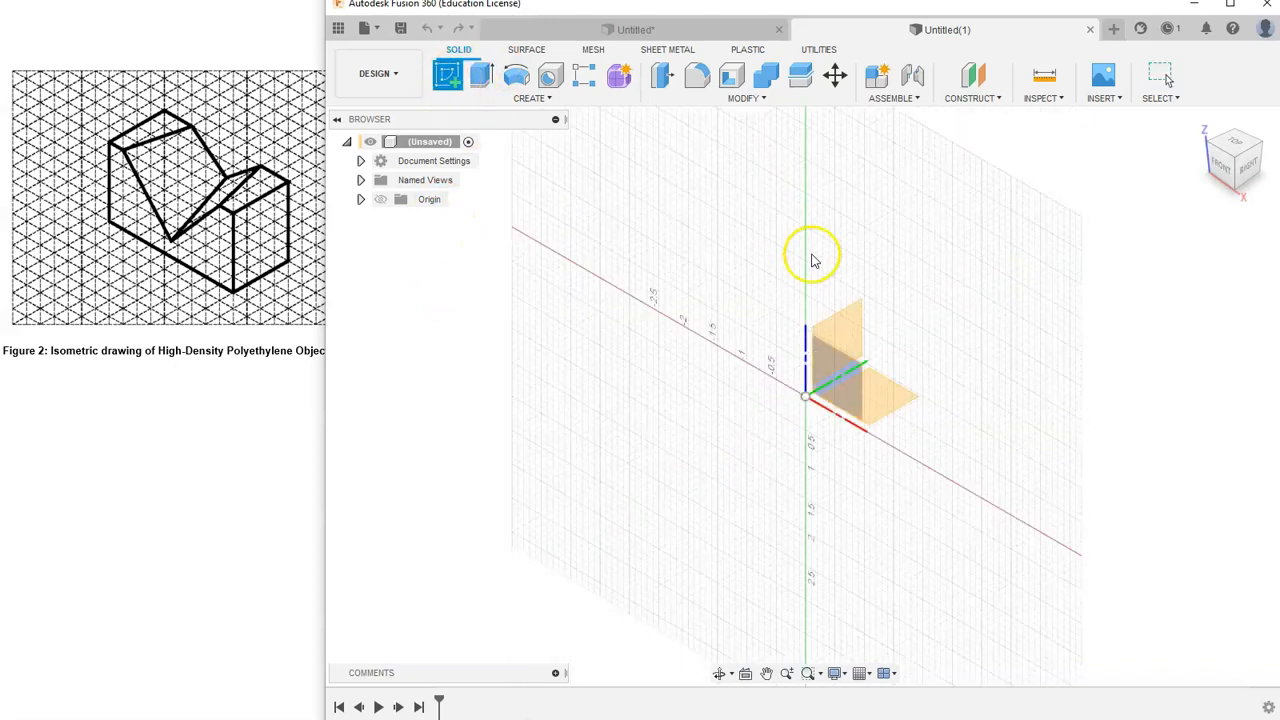
click(854, 386)
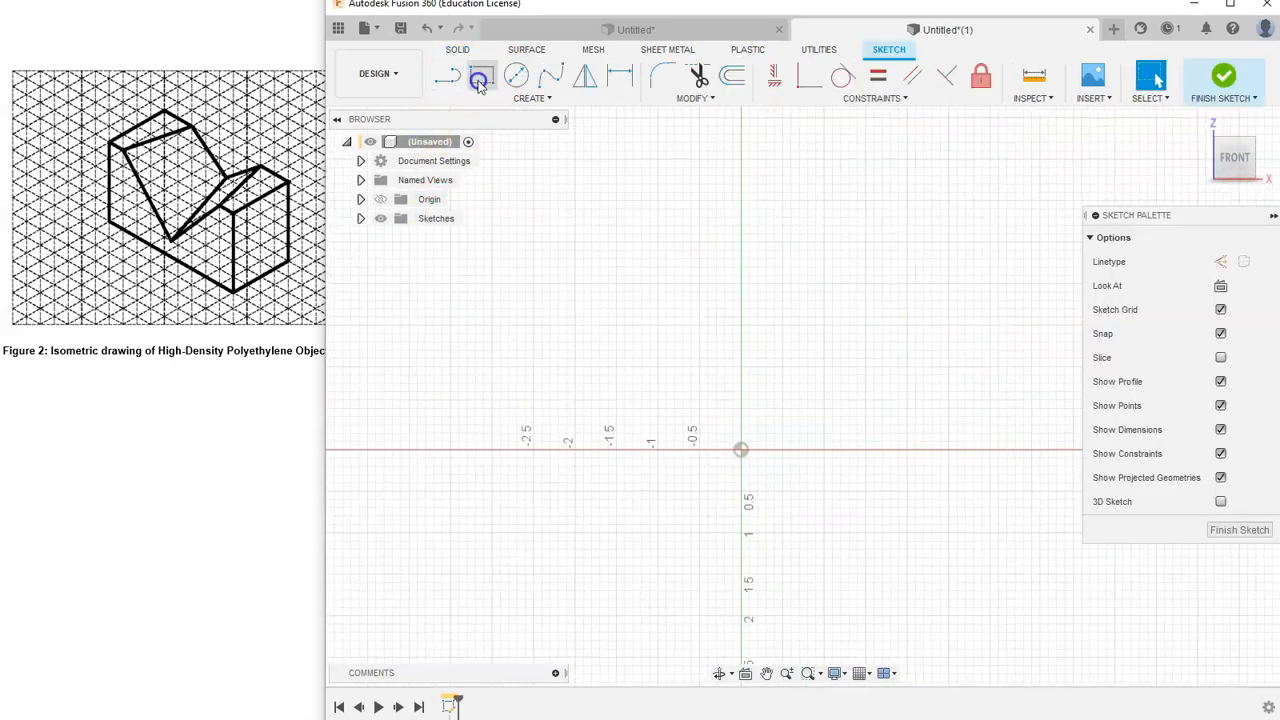
key(r)
click(741, 450)
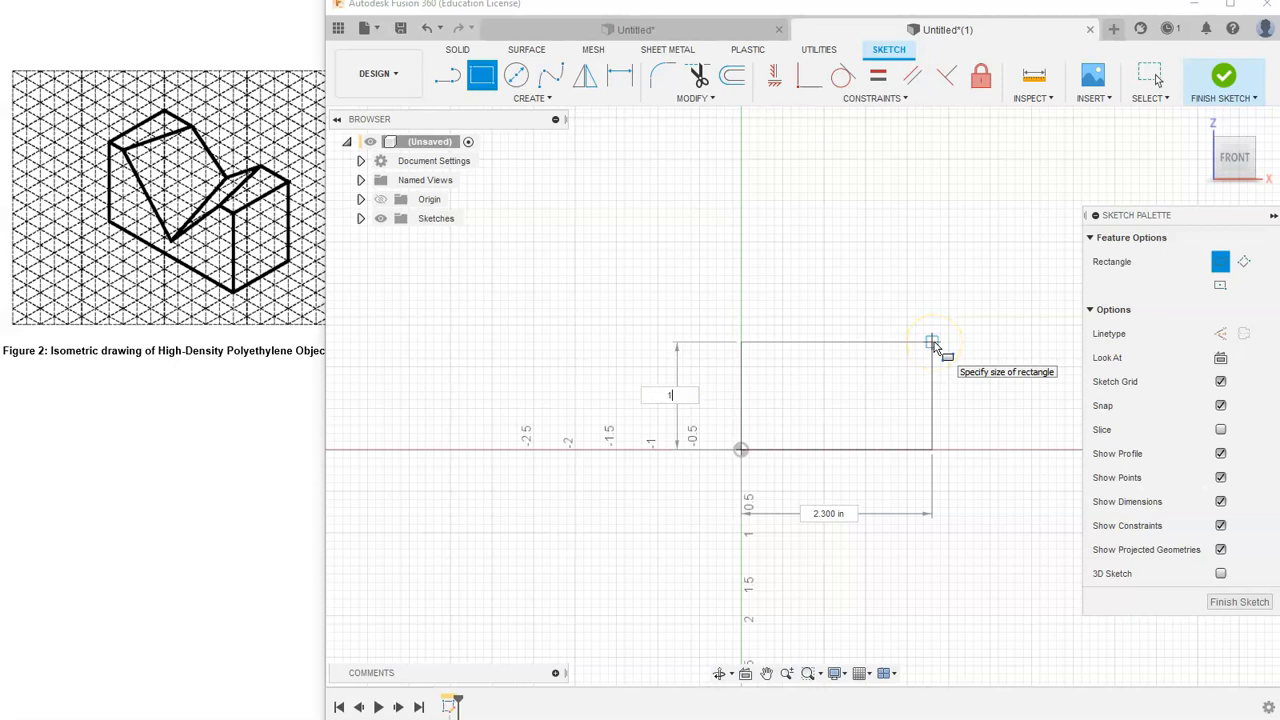
text(1.25)
key(Tab)
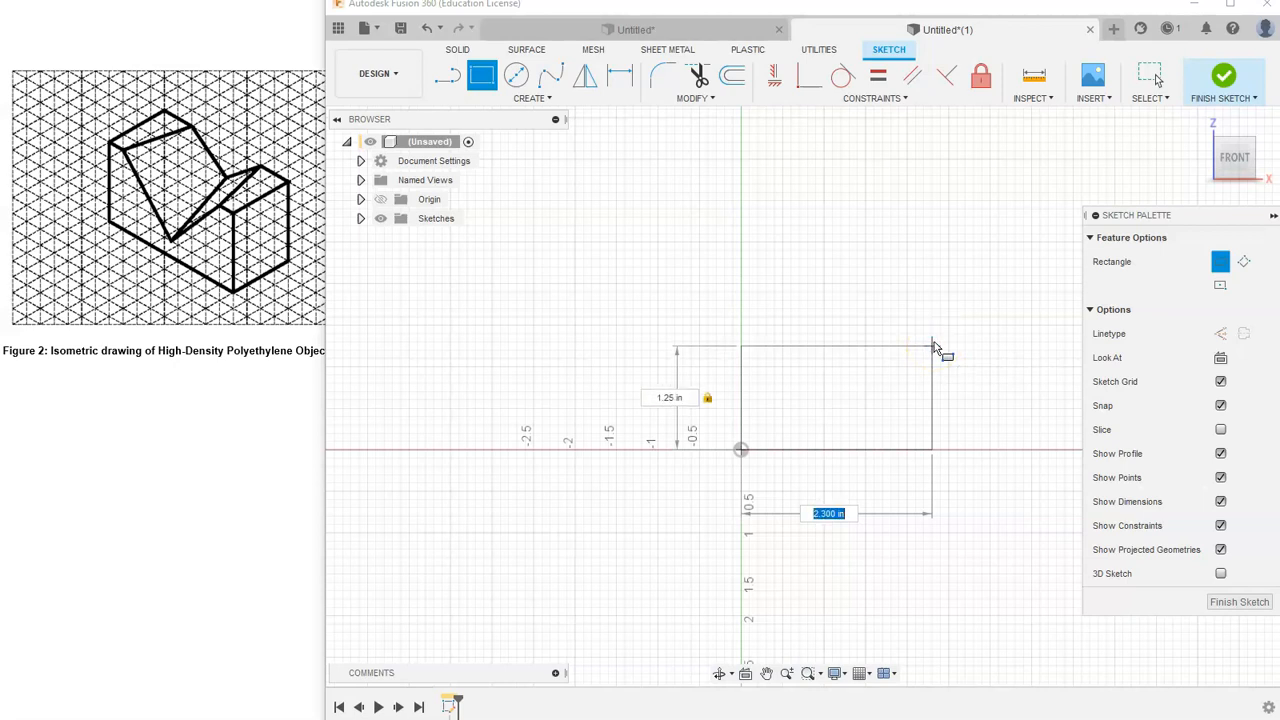
text(2.25)
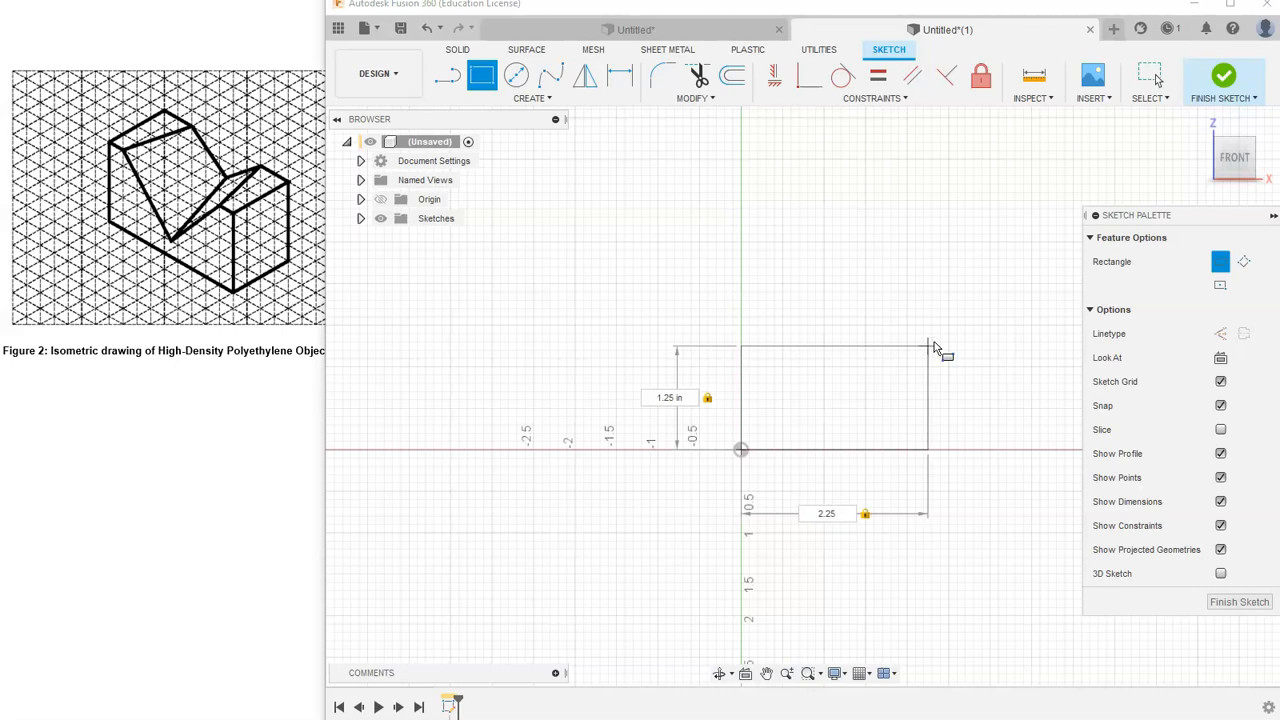
key(Return)
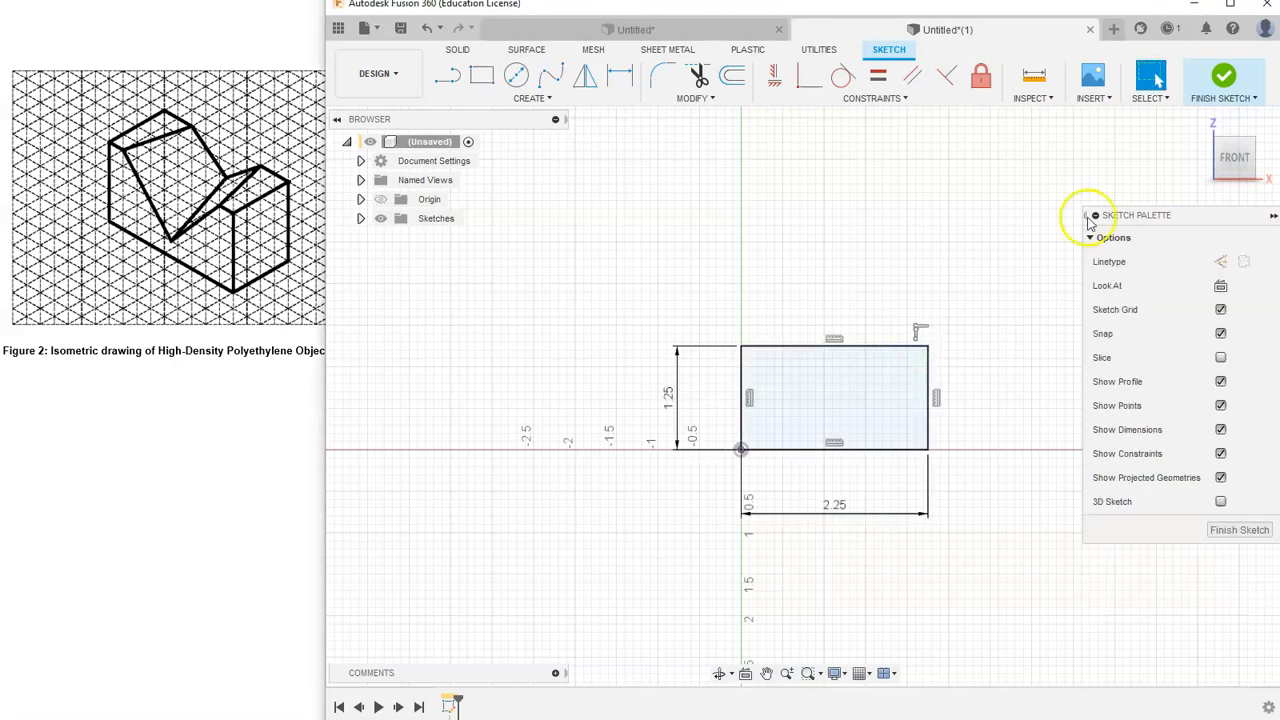
- Finish the sketch and extrude the rectangle 1 in into a block
click(1235, 77)
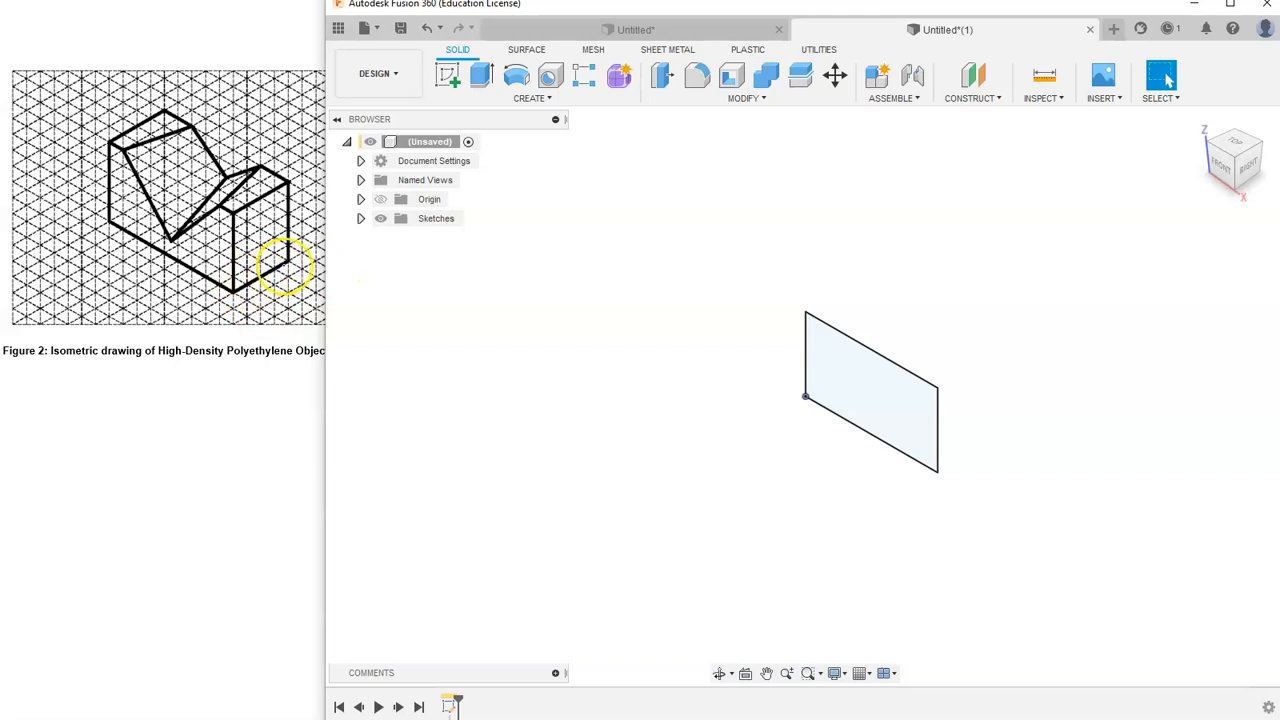
click(481, 78)
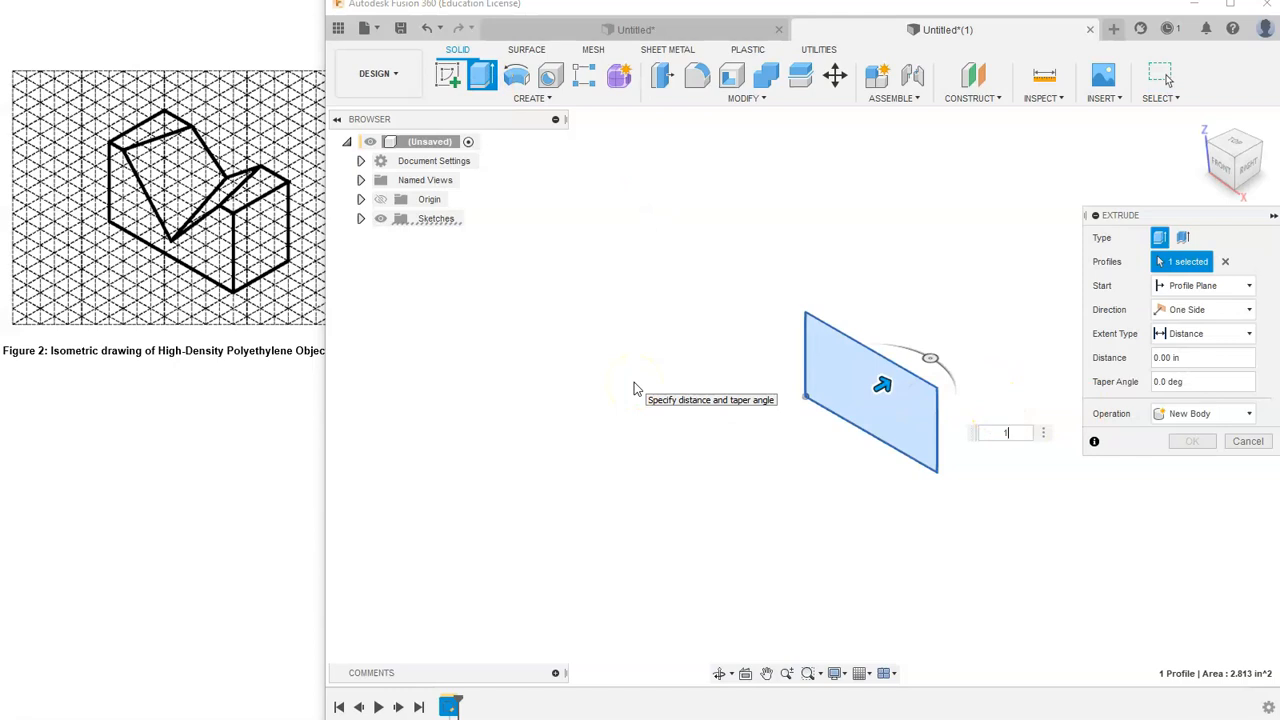
key(Return)
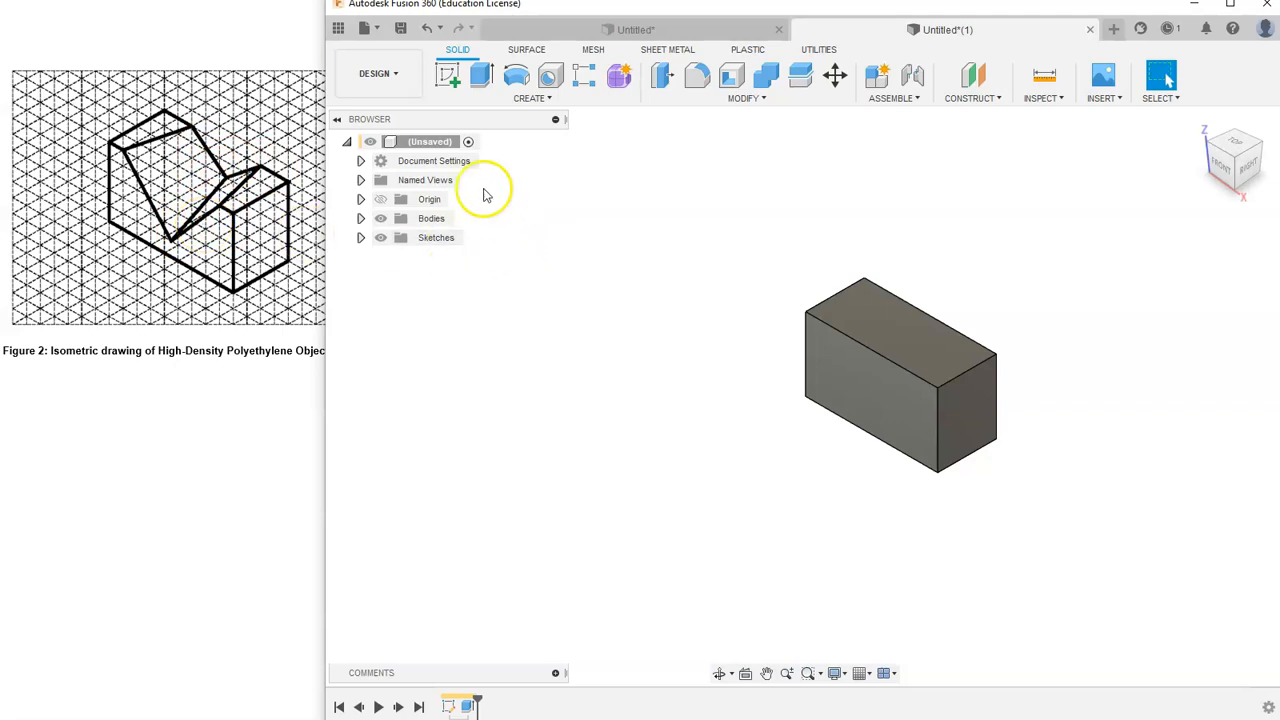
- Start a sketch on the block's front face and draw a V of two lines hanging from the top edge
click(447, 82)
click(894, 391)
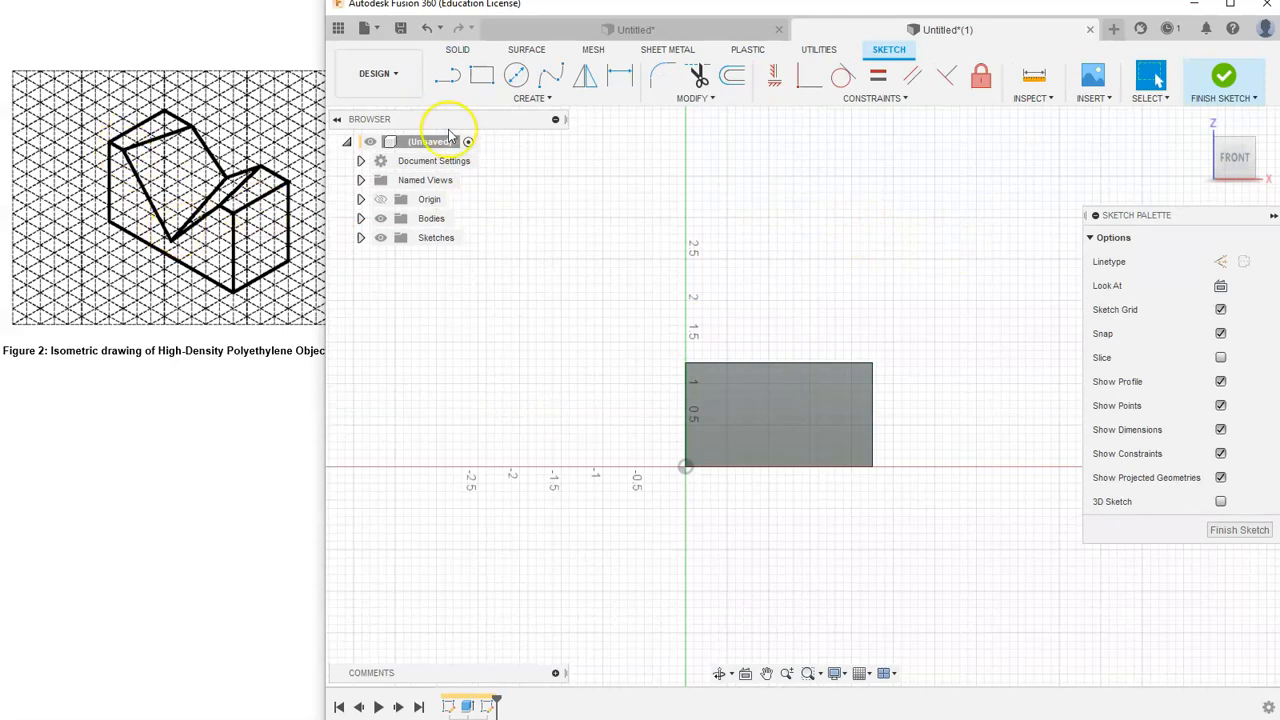
click(448, 76)
scroll(750, 370, up, 5)
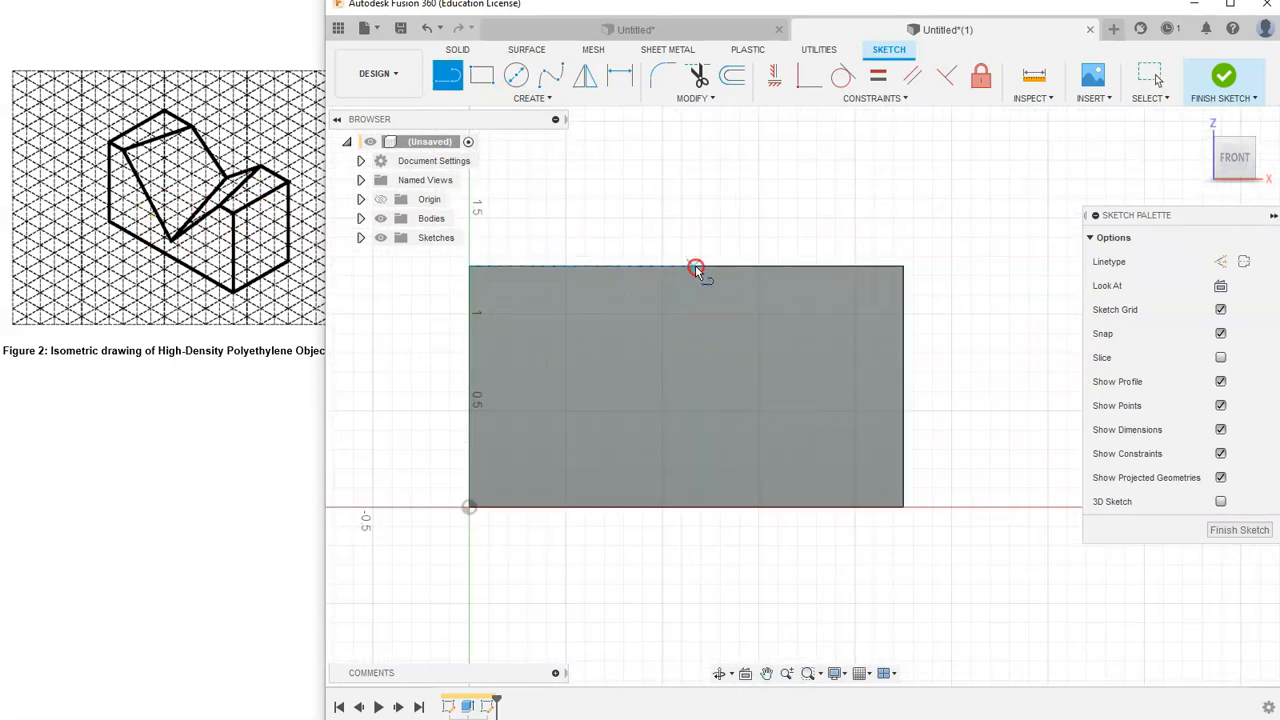
click(516, 267)
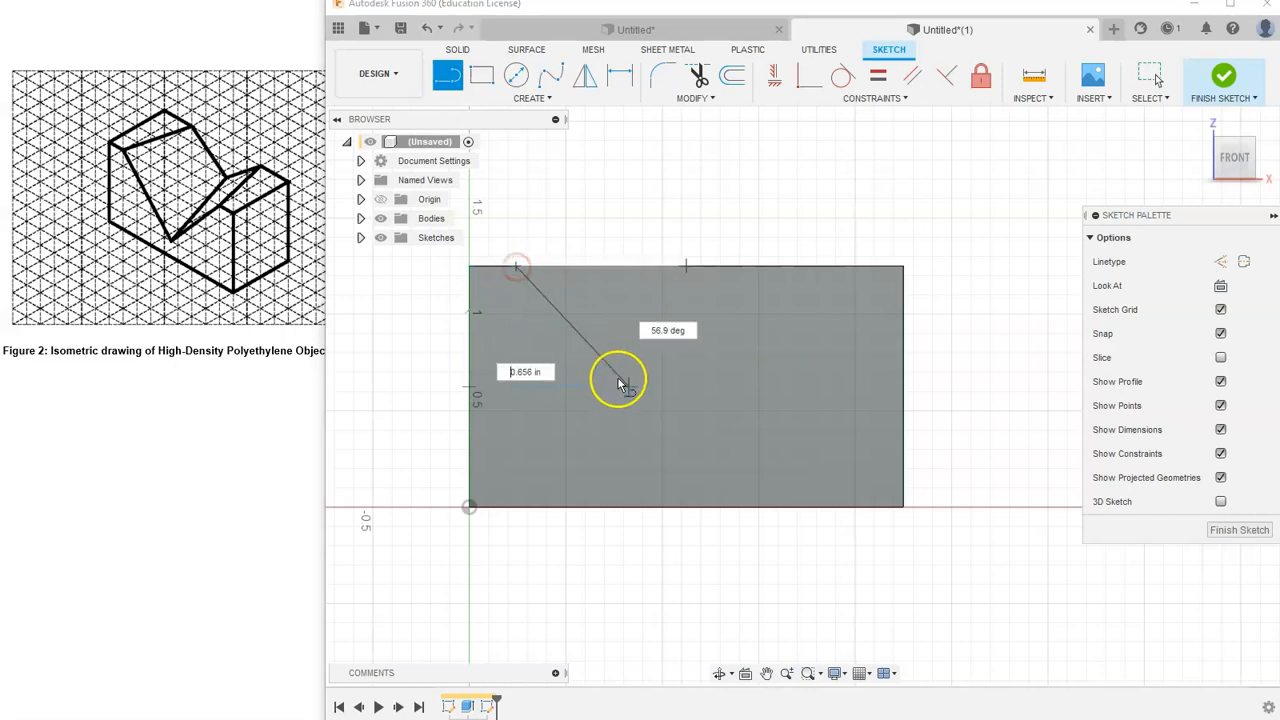
click(686, 396)
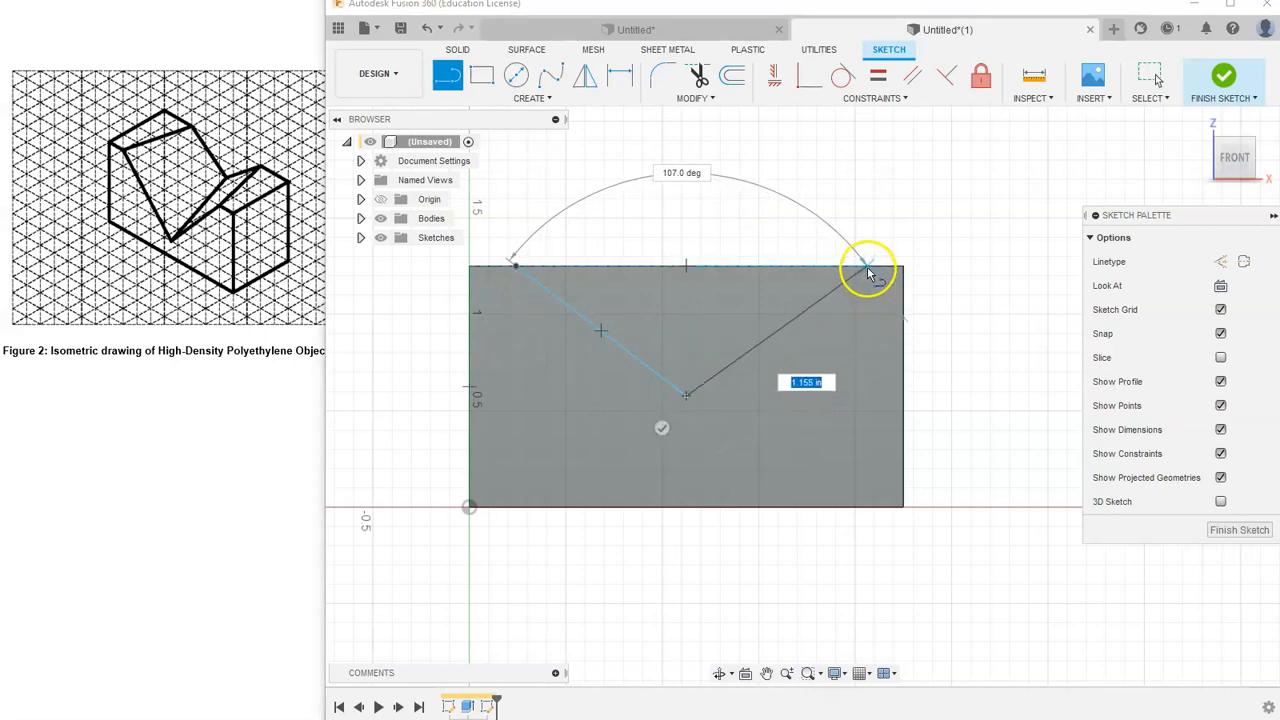
click(848, 266)
right_click(980, 272)
click(1034, 277)
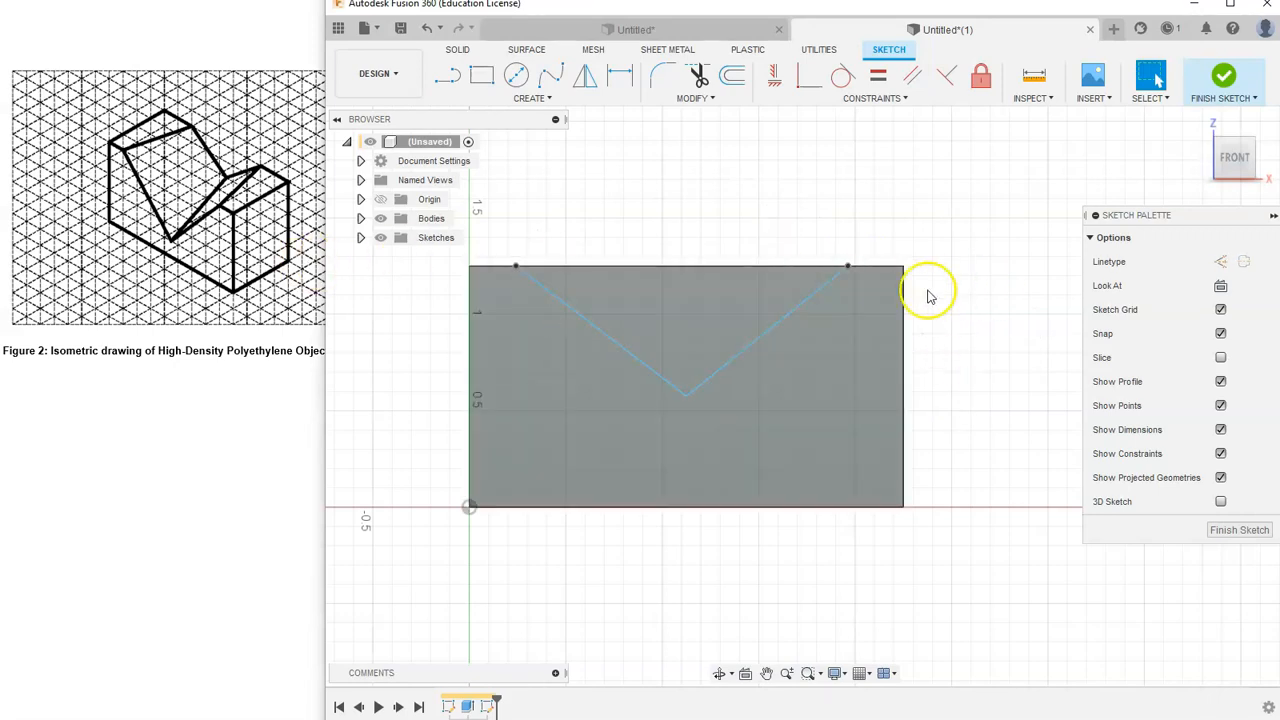
- Draw construction lines along the top edge from each end of the V to the block's corners
click(449, 77)
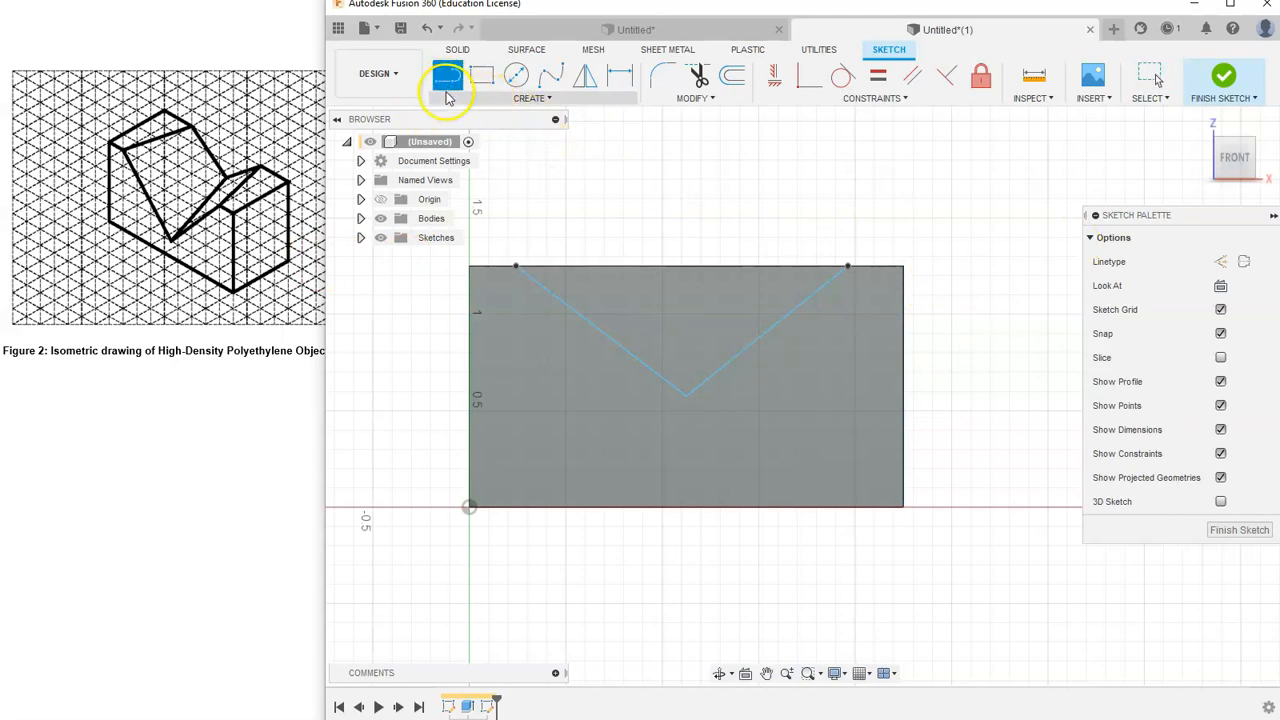
click(1219, 264)
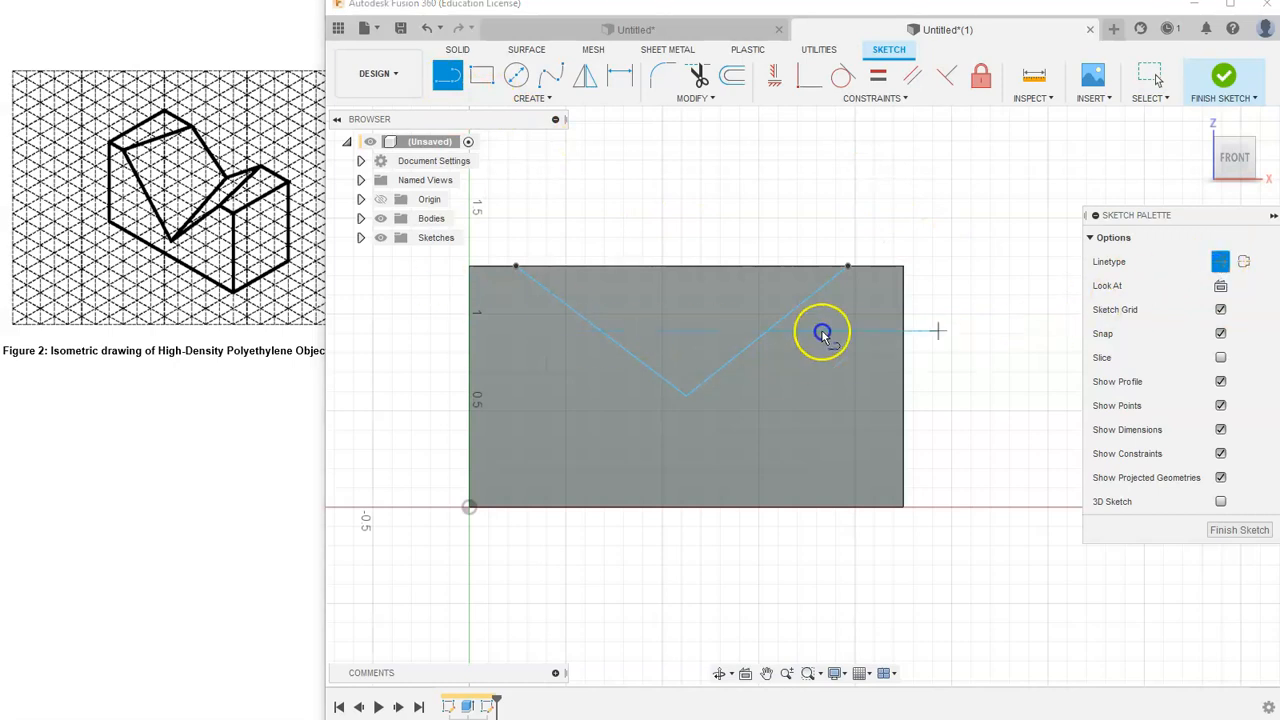
click(849, 267)
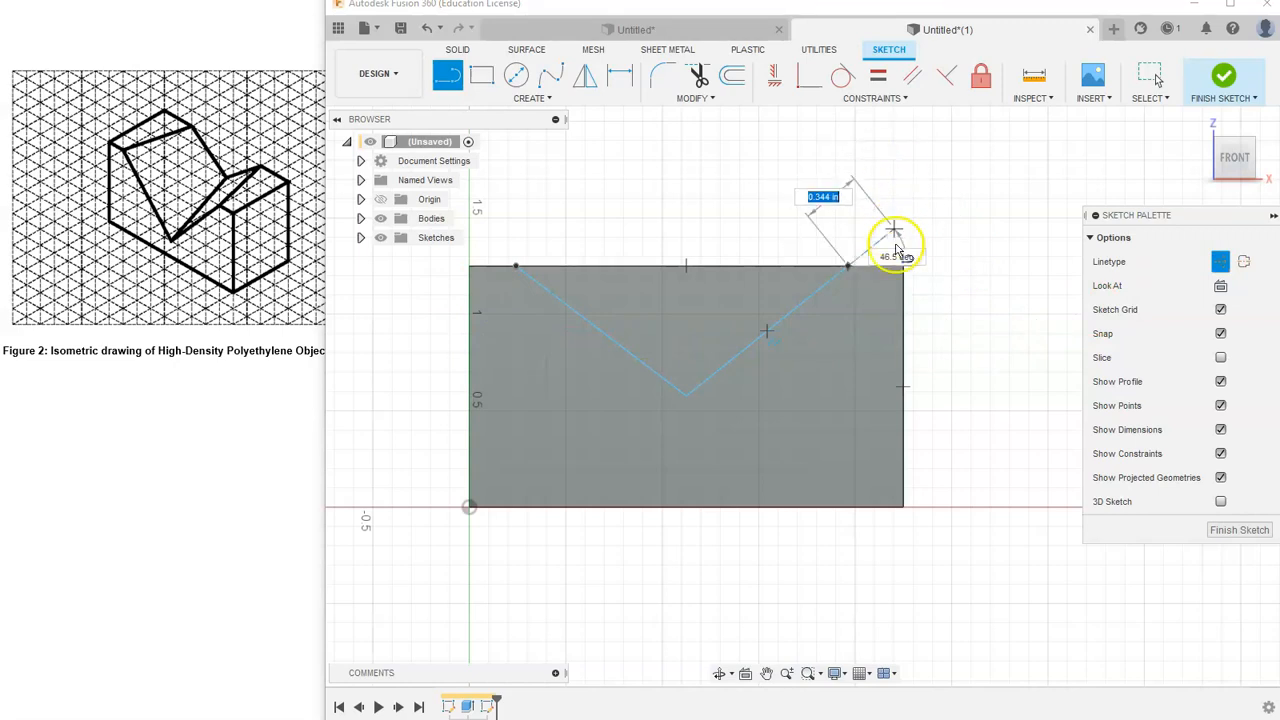
double_click(903, 268)
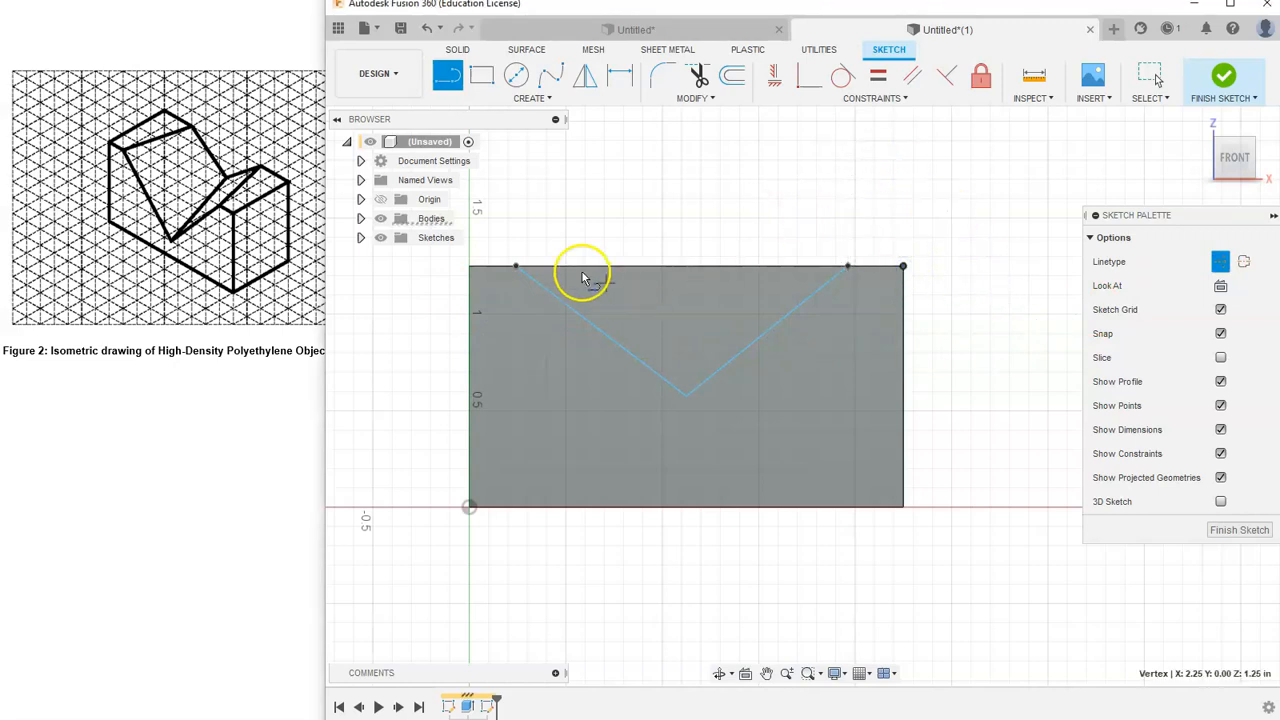
click(515, 267)
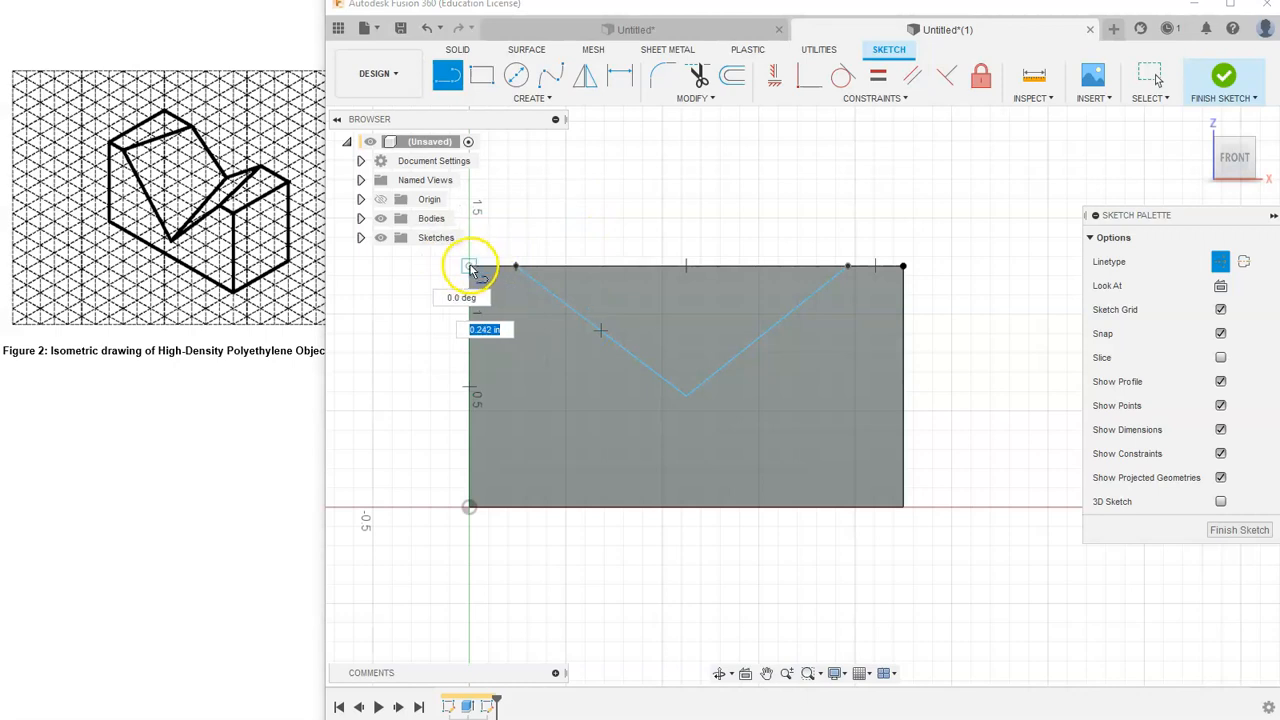
click(470, 267)
right_click(603, 218)
click(670, 219)
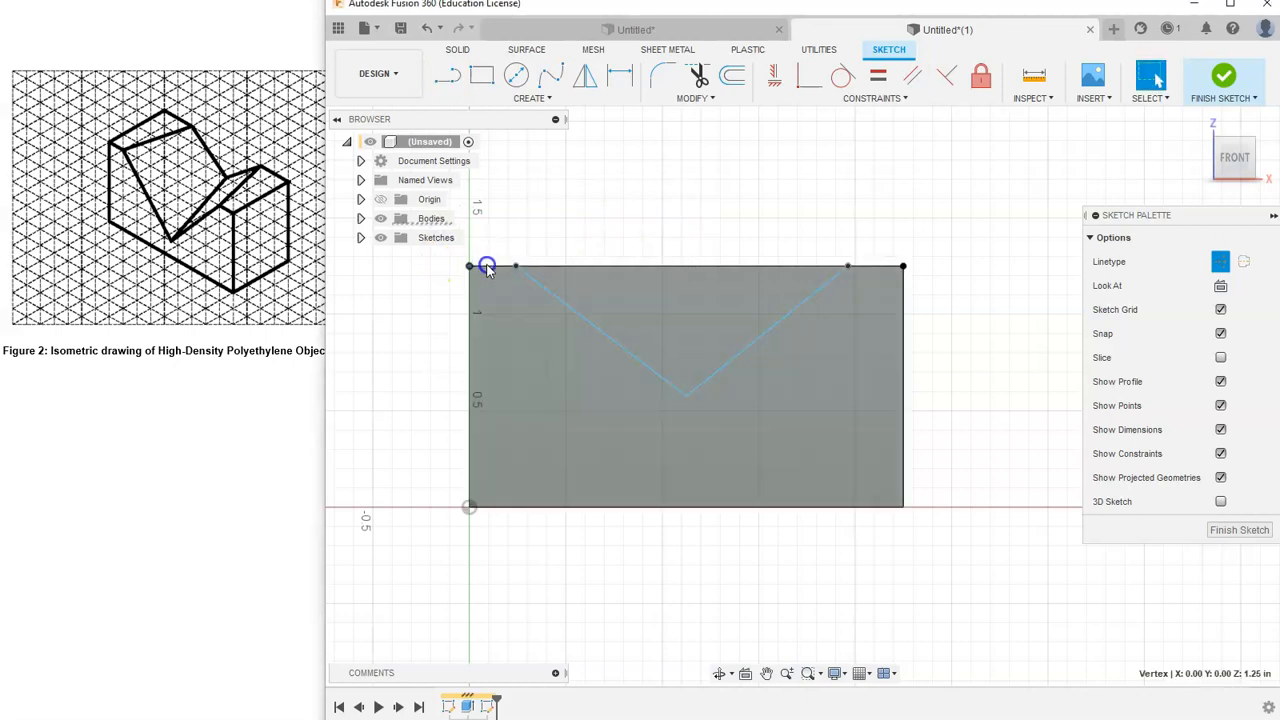
- Apply Equal constraints to the two top-edge construction segments and to the two V lines
click(874, 268)
ctrl+click(500, 268)
click(701, 213)
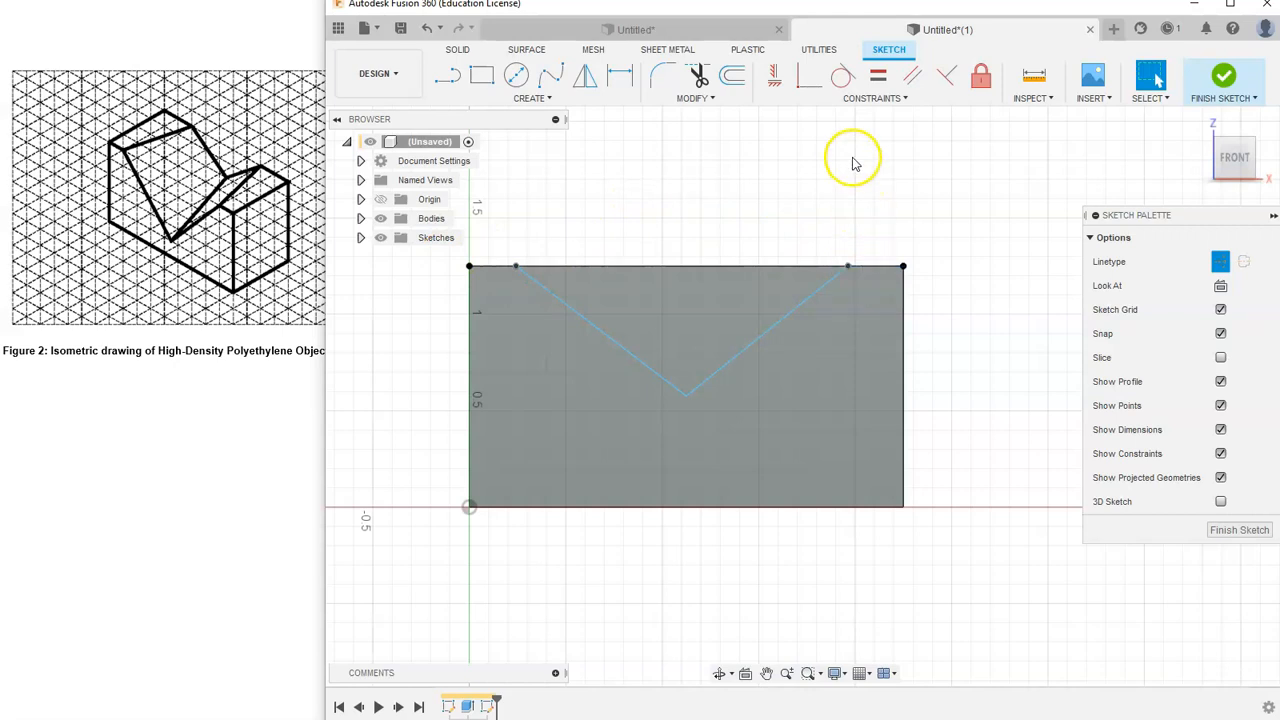
click(873, 82)
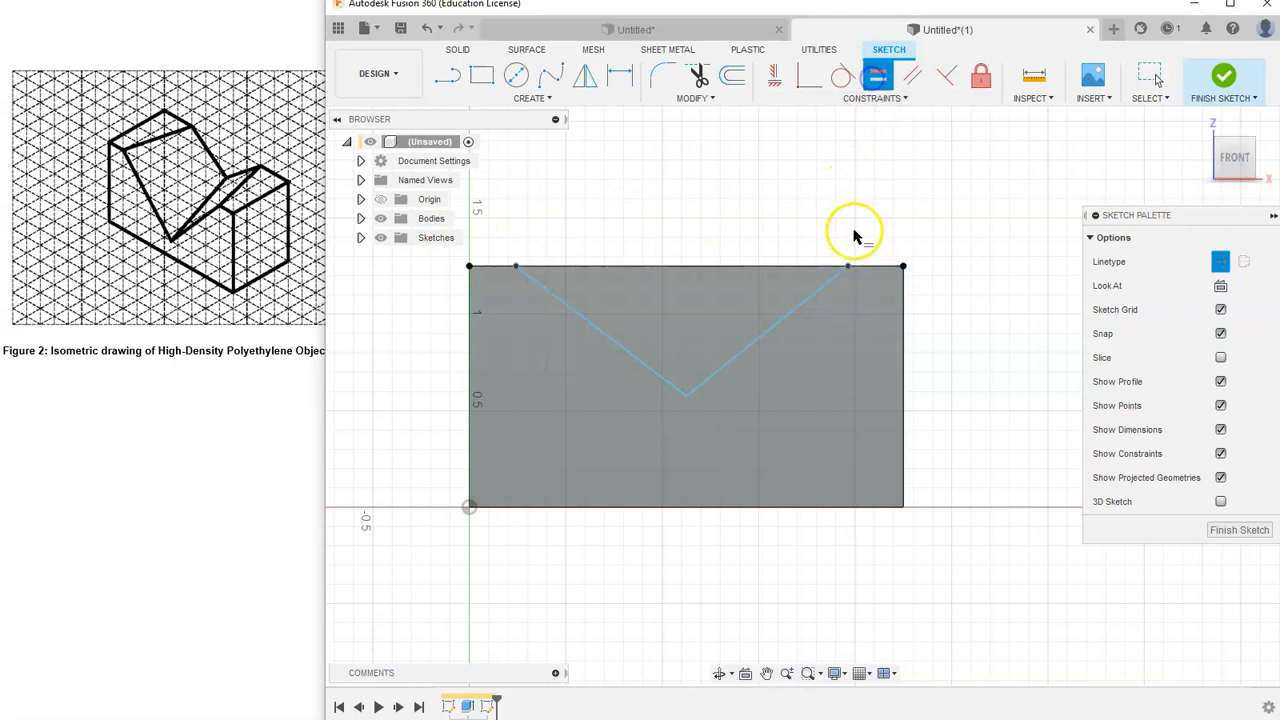
click(874, 266)
click(497, 268)
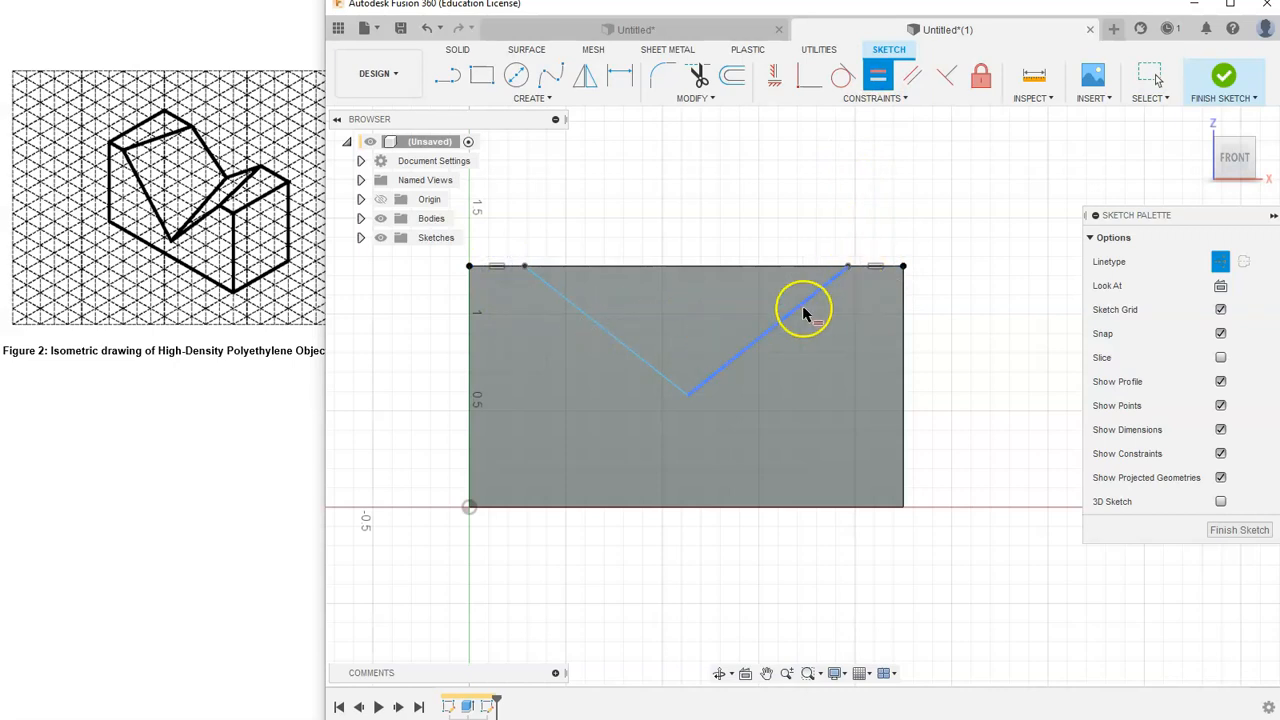
click(759, 339)
click(652, 361)
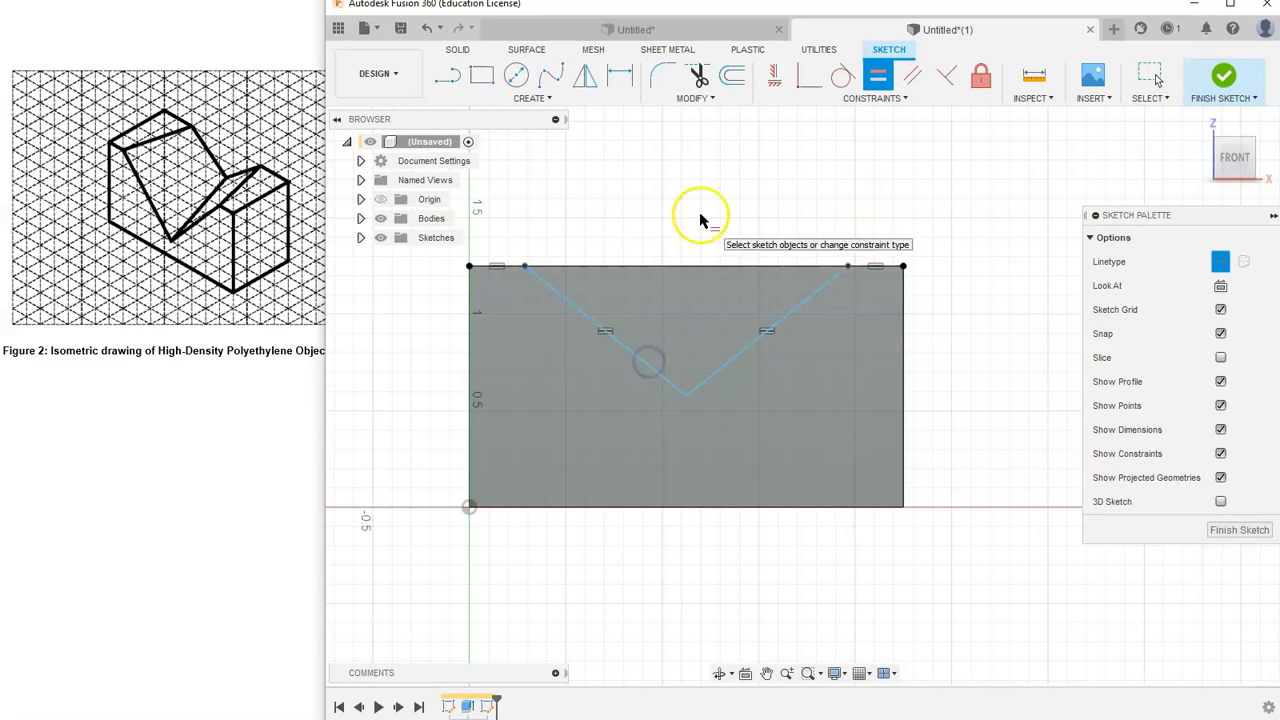
key(Escape)
- Drag the V's upper right endpoint inward to about 1.88 in from the origin
click(791, 310)
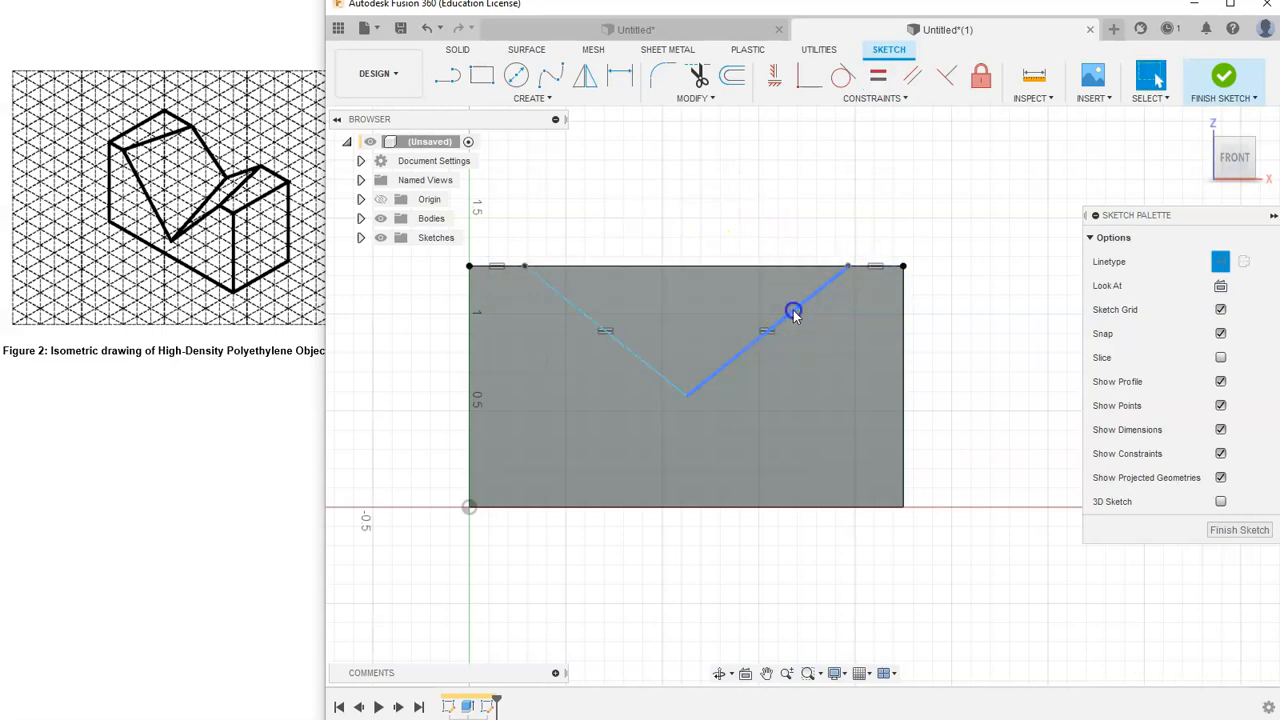
click(898, 260)
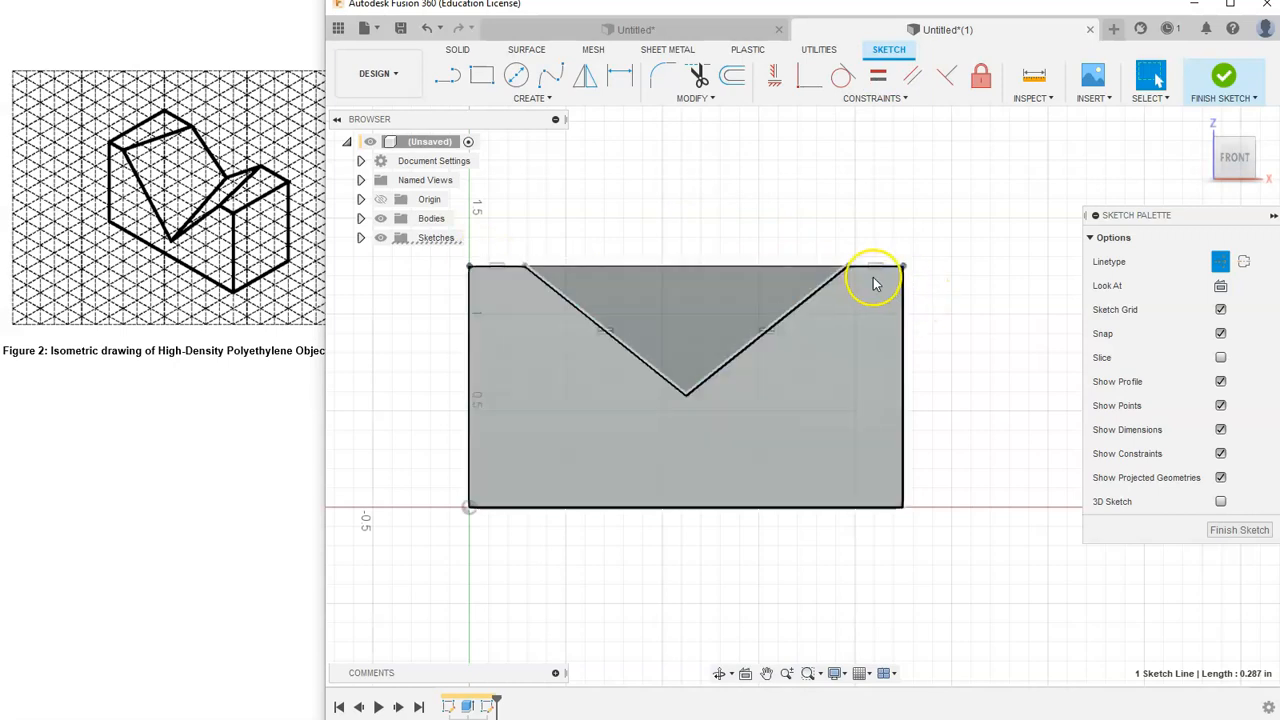
click(833, 266)
mouse_move(833, 268)
mouse_down()
mouse_move(849, 267)
mouse_move(831, 269)
mouse_up()
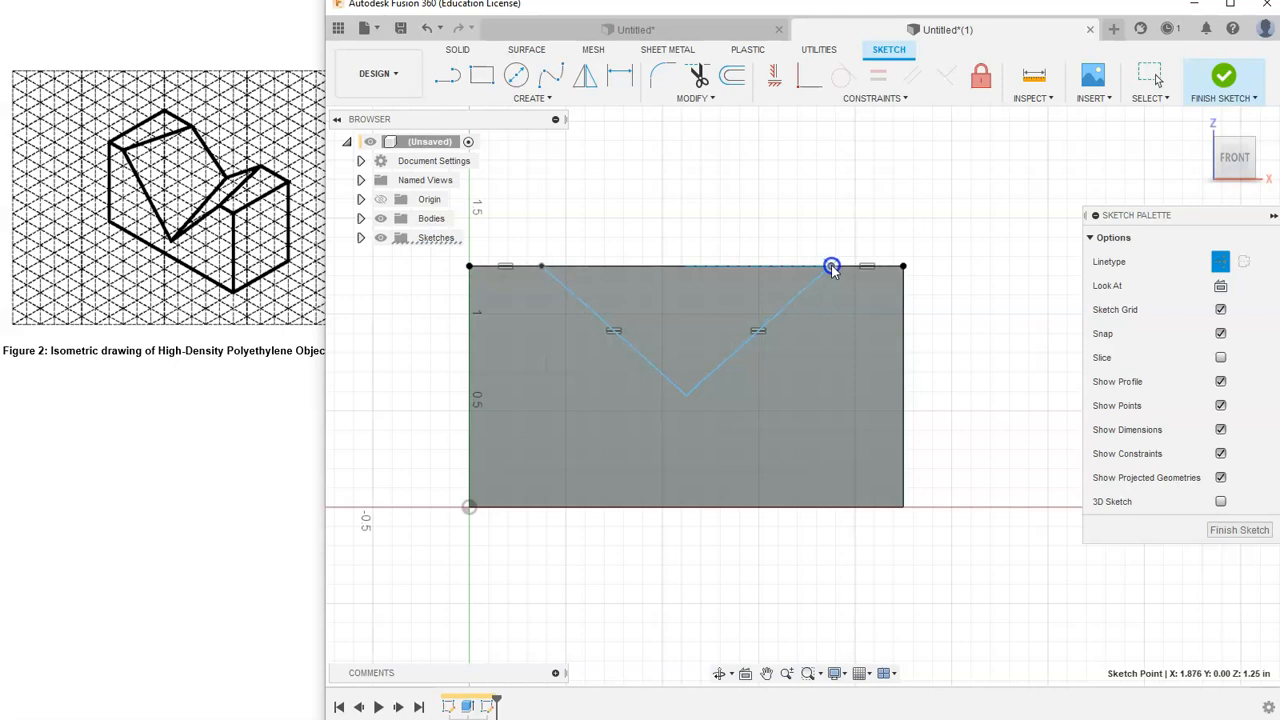
click(889, 211)
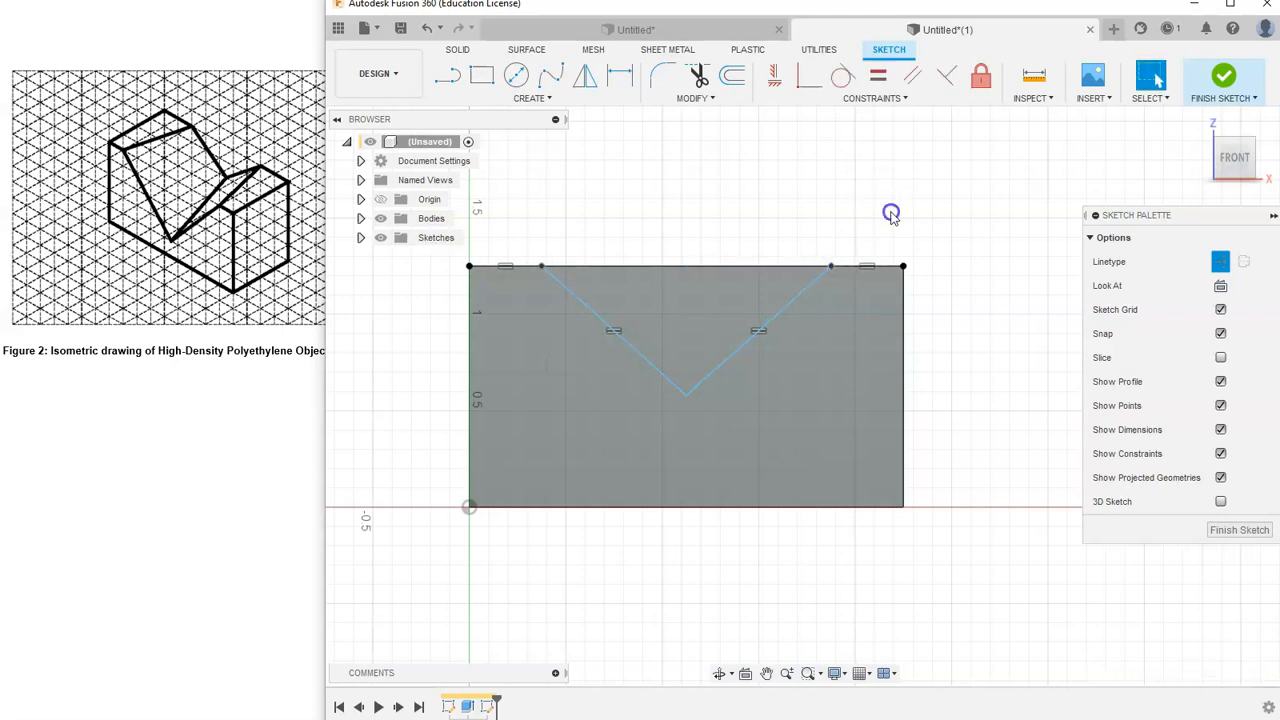
click(837, 263)
click(716, 196)
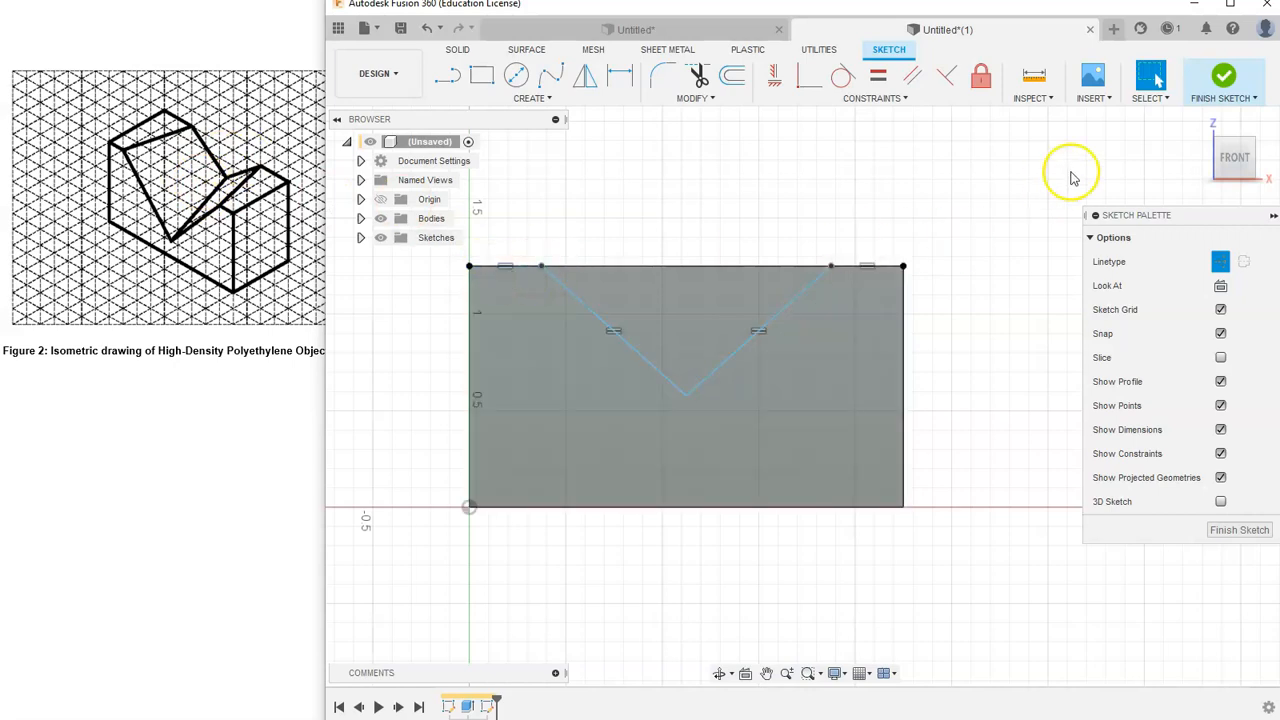
- Return to the home view to inspect the V sketch on the block
click(1200, 122)
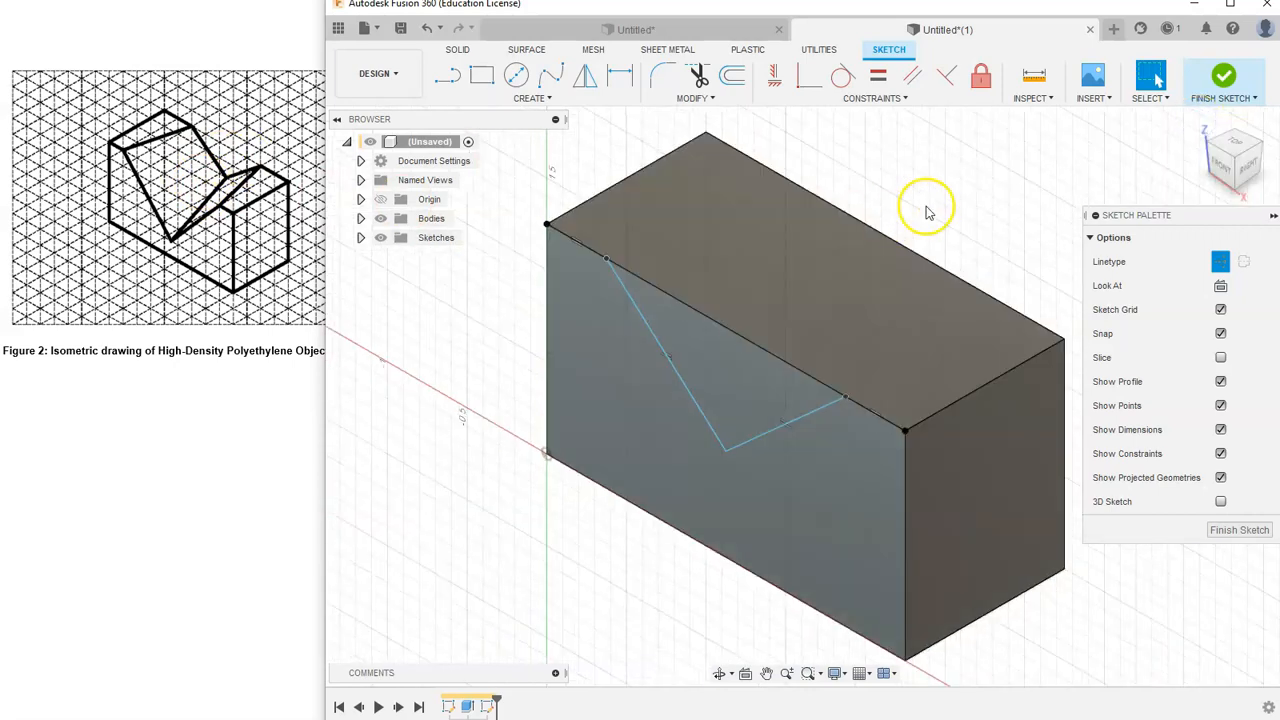
click(607, 262)
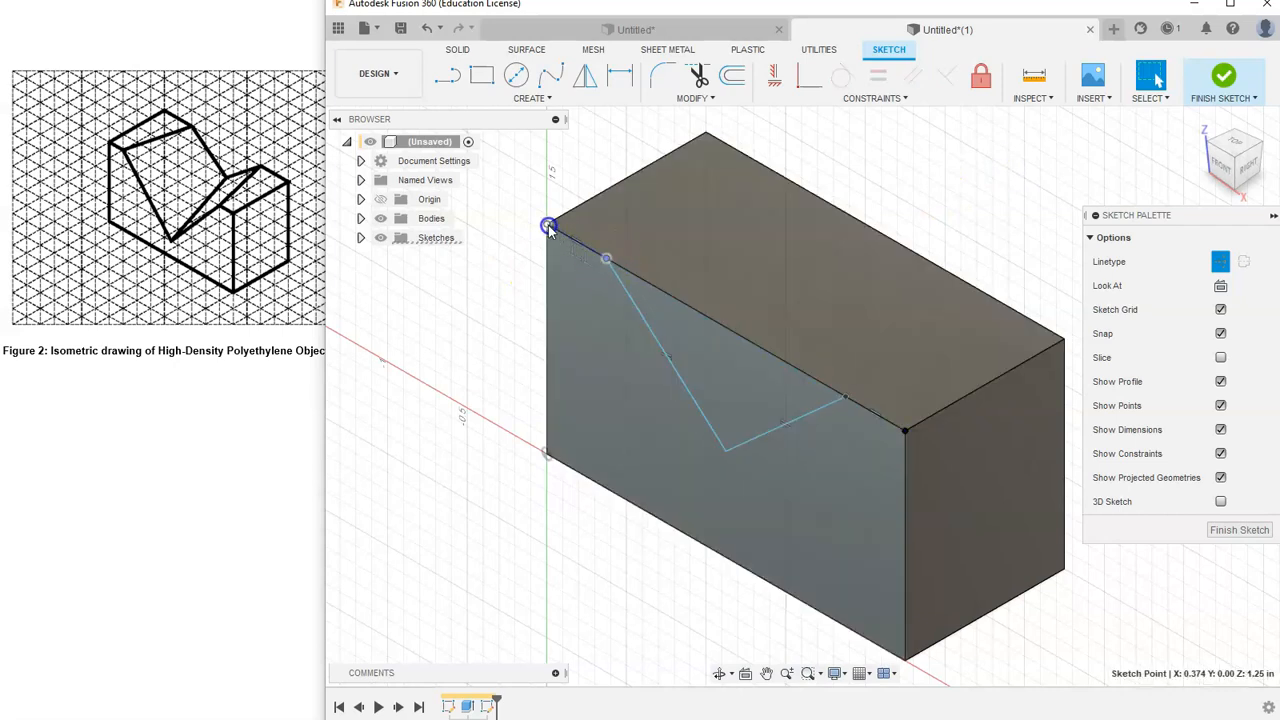
click(420, 292)
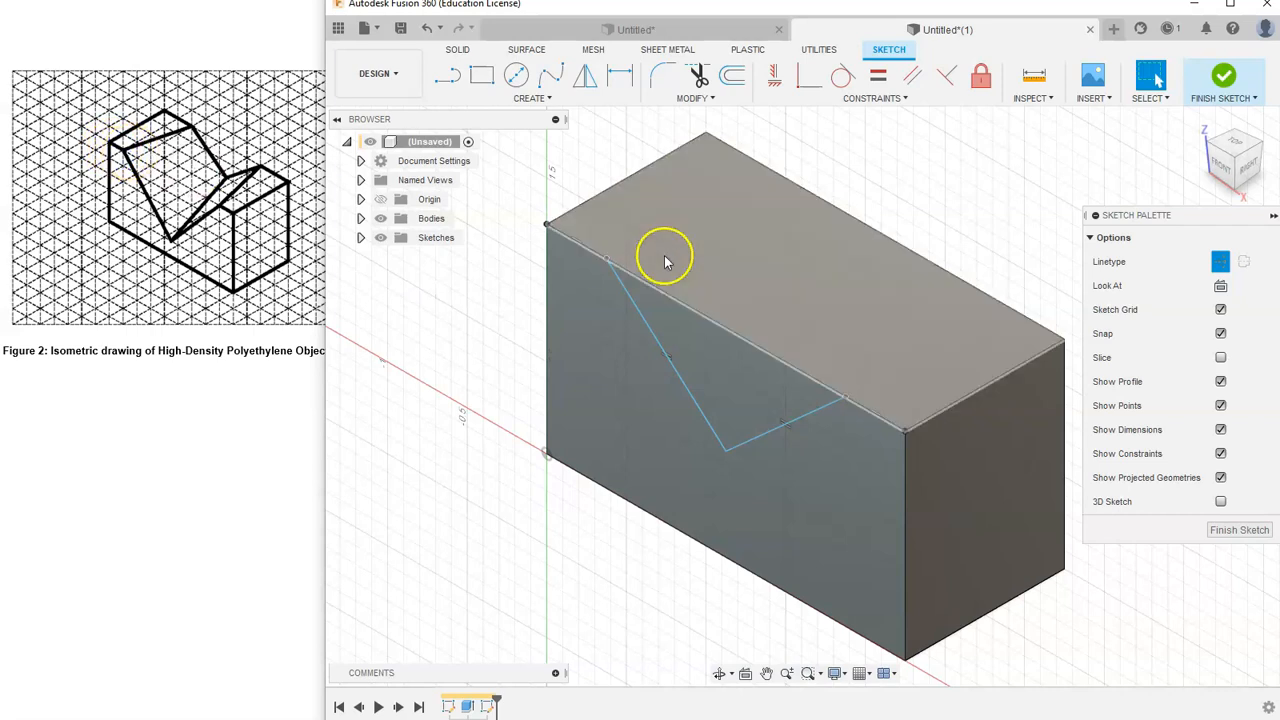
- Dimension the left top-edge construction segment of the V sketch to 0.25 in
click(614, 80)
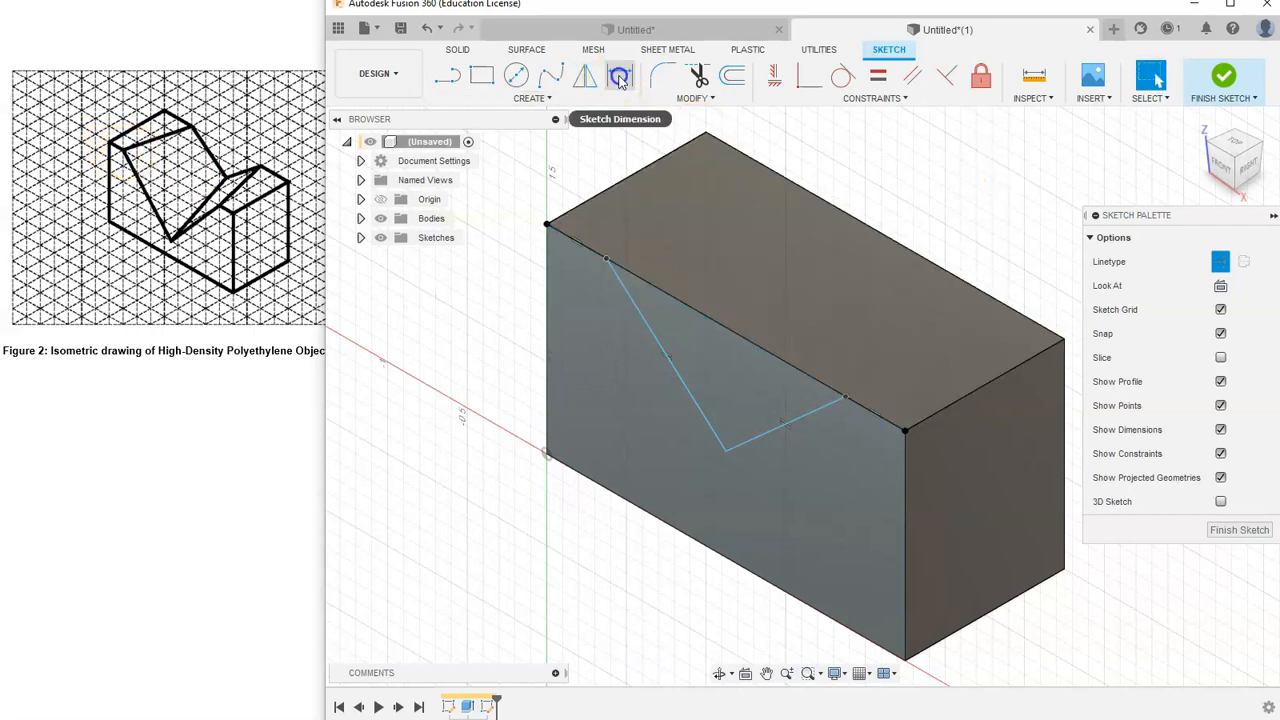
click(607, 257)
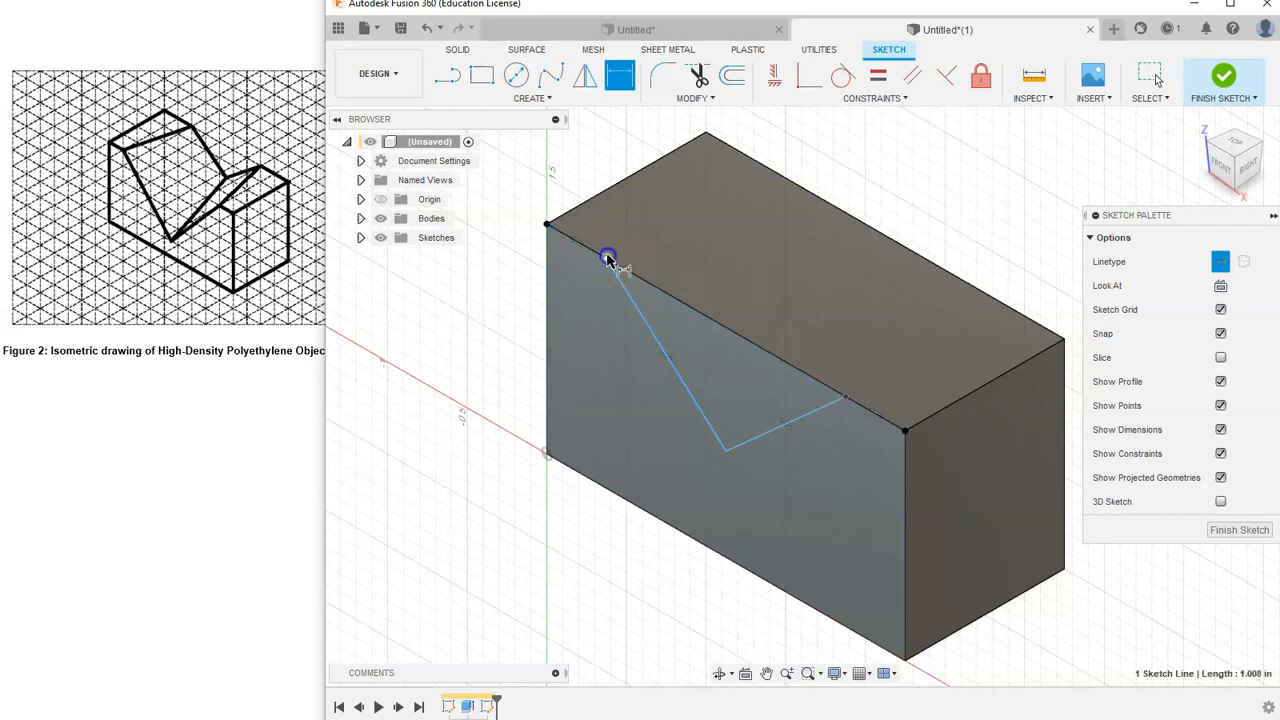
click(547, 227)
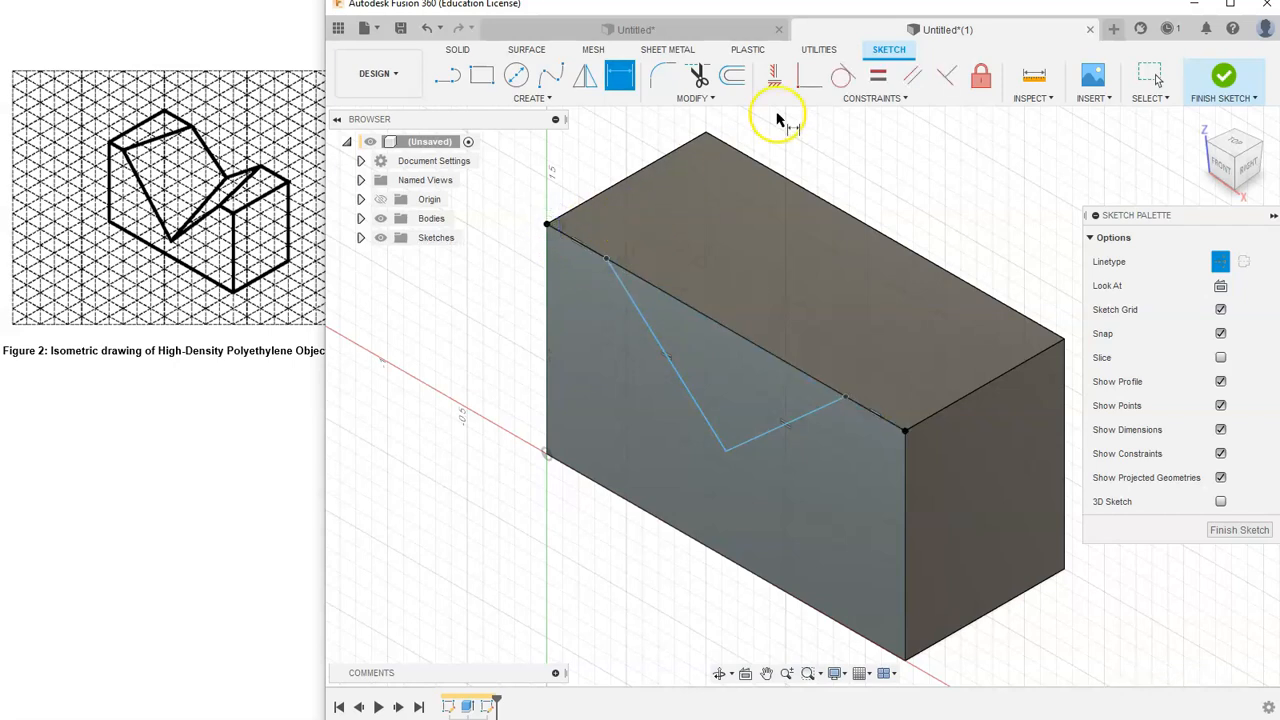
click(551, 229)
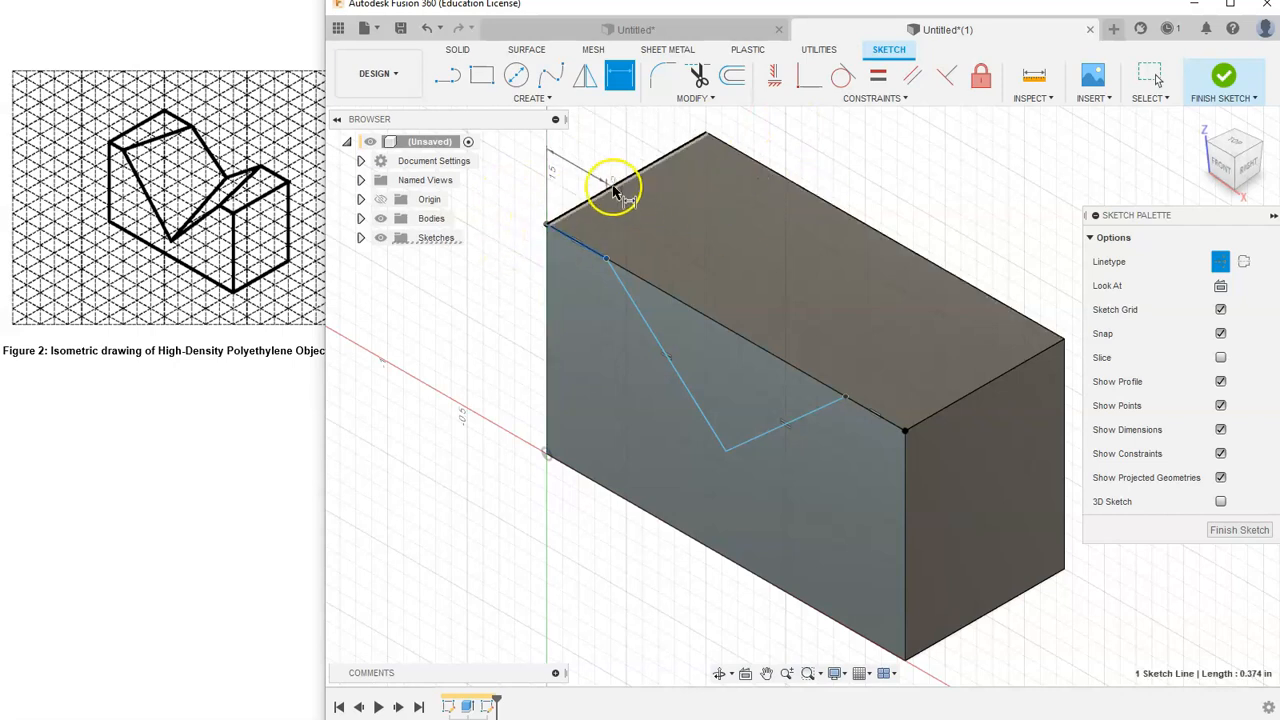
click(571, 166)
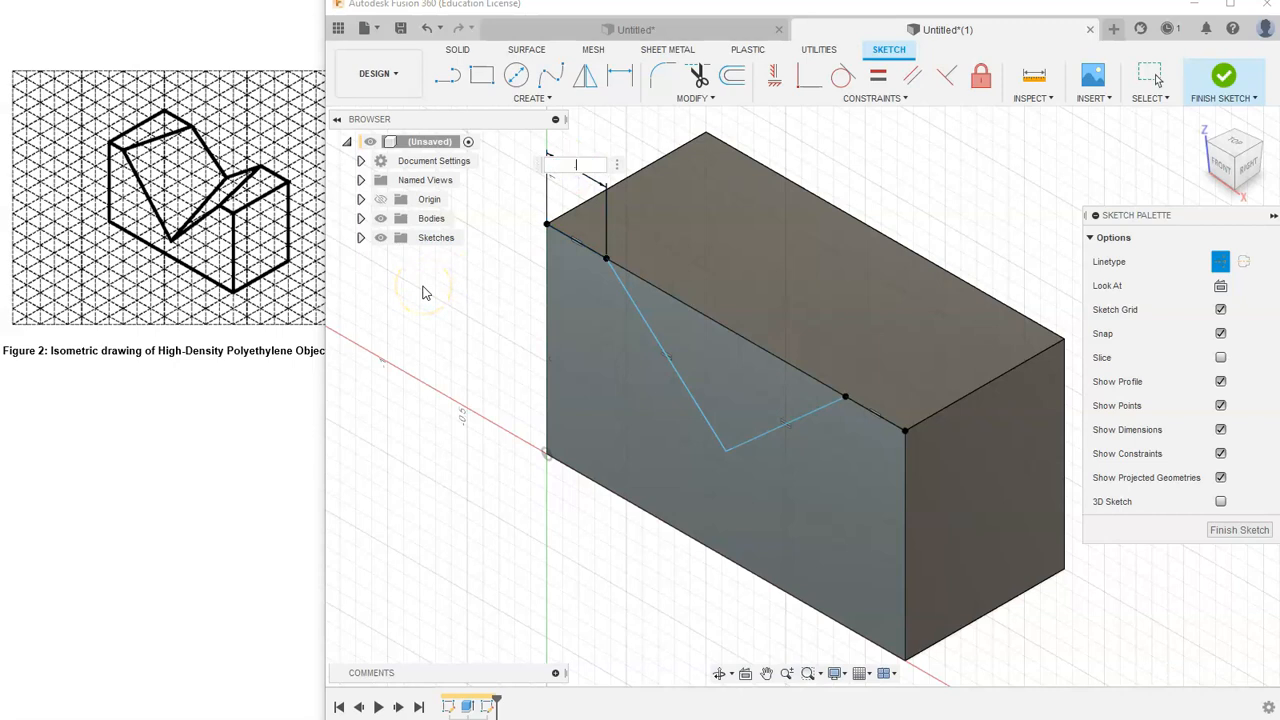
key(Return)
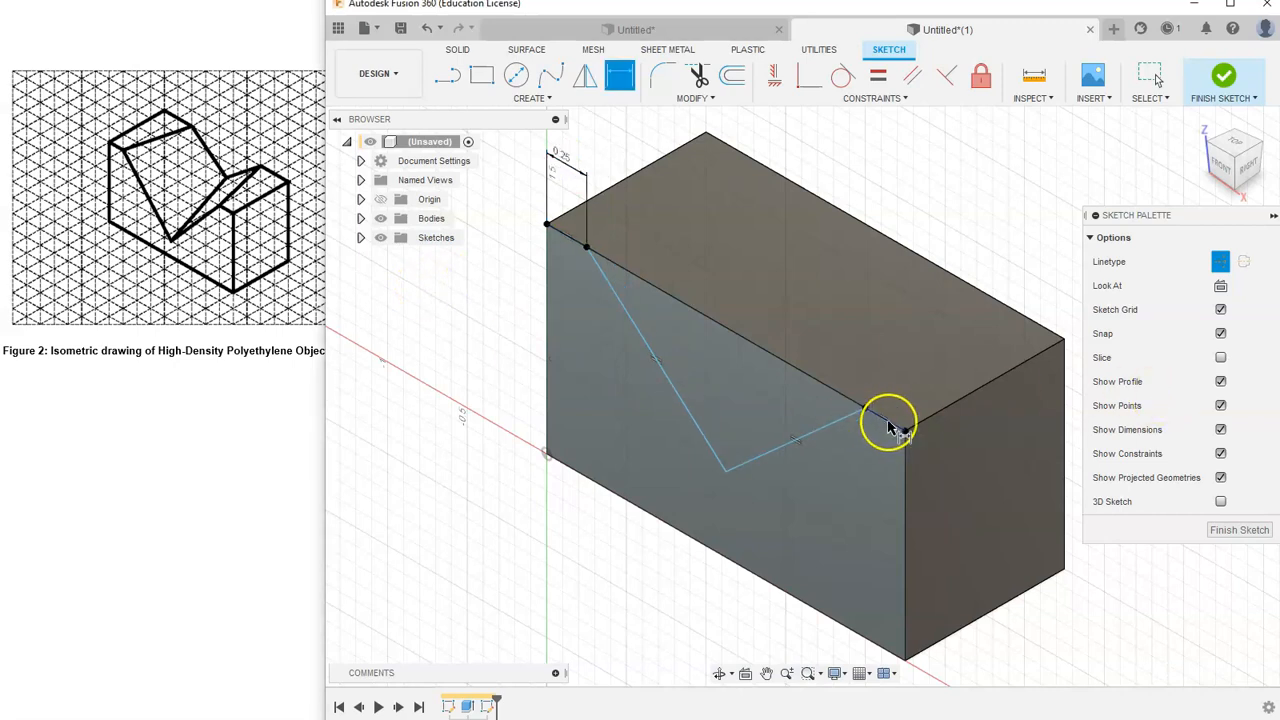
- Dimension the V's bottom vertex 0.25 in above the block's bottom edge and finish the sketch
mouse_move(718, 453)
mouse_down()
mouse_move(694, 431)
mouse_move(766, 457)
mouse_move(740, 478)
mouse_up()
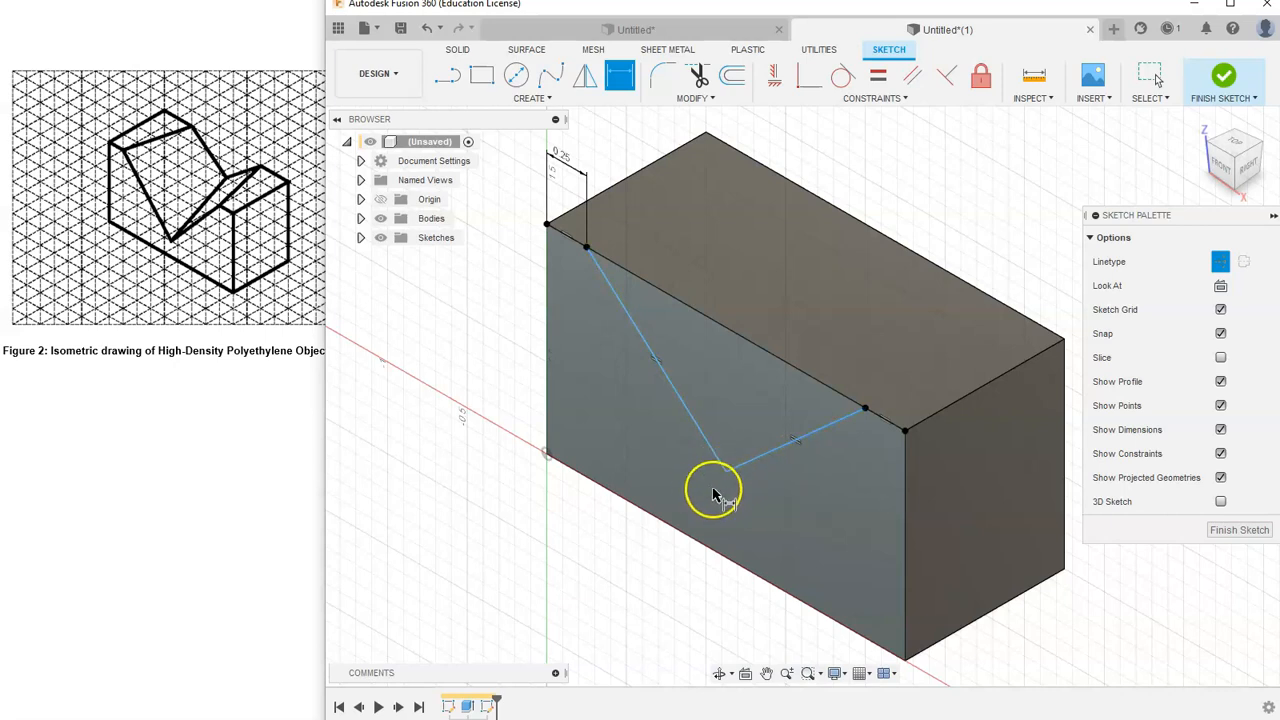
click(1226, 172)
drag(774, 470, 808, 438)
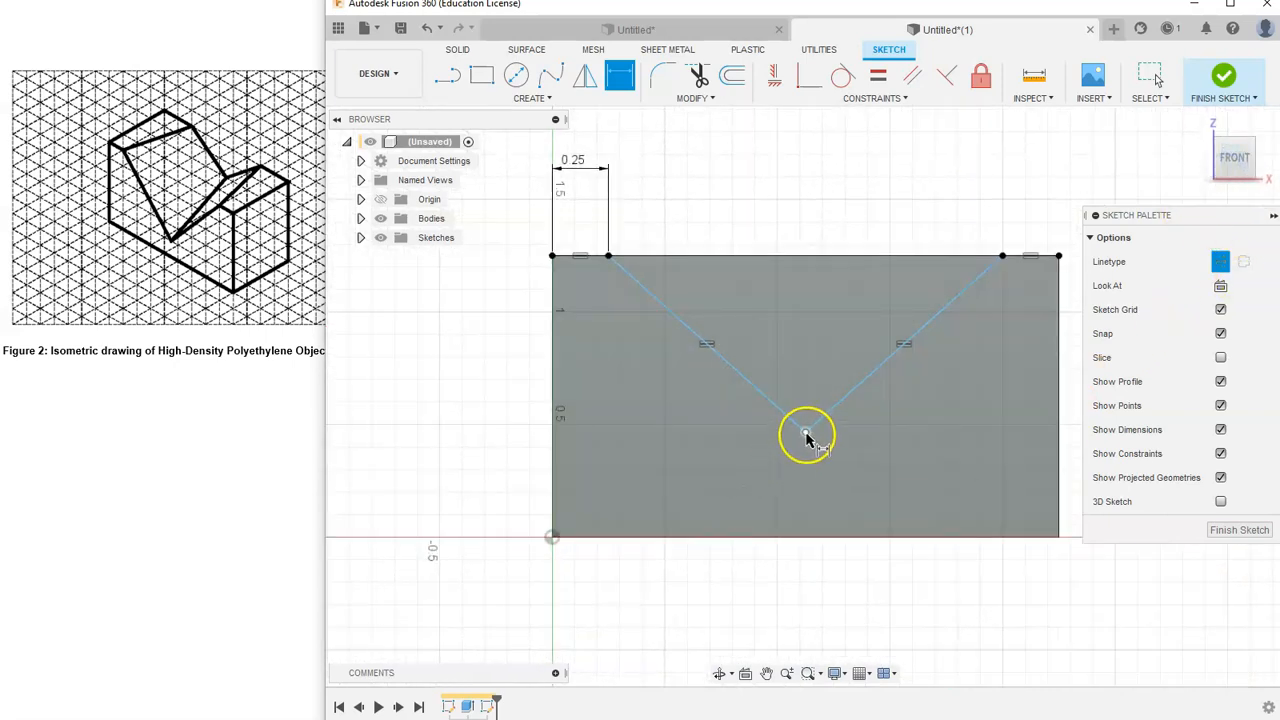
ctrl+click(820, 537)
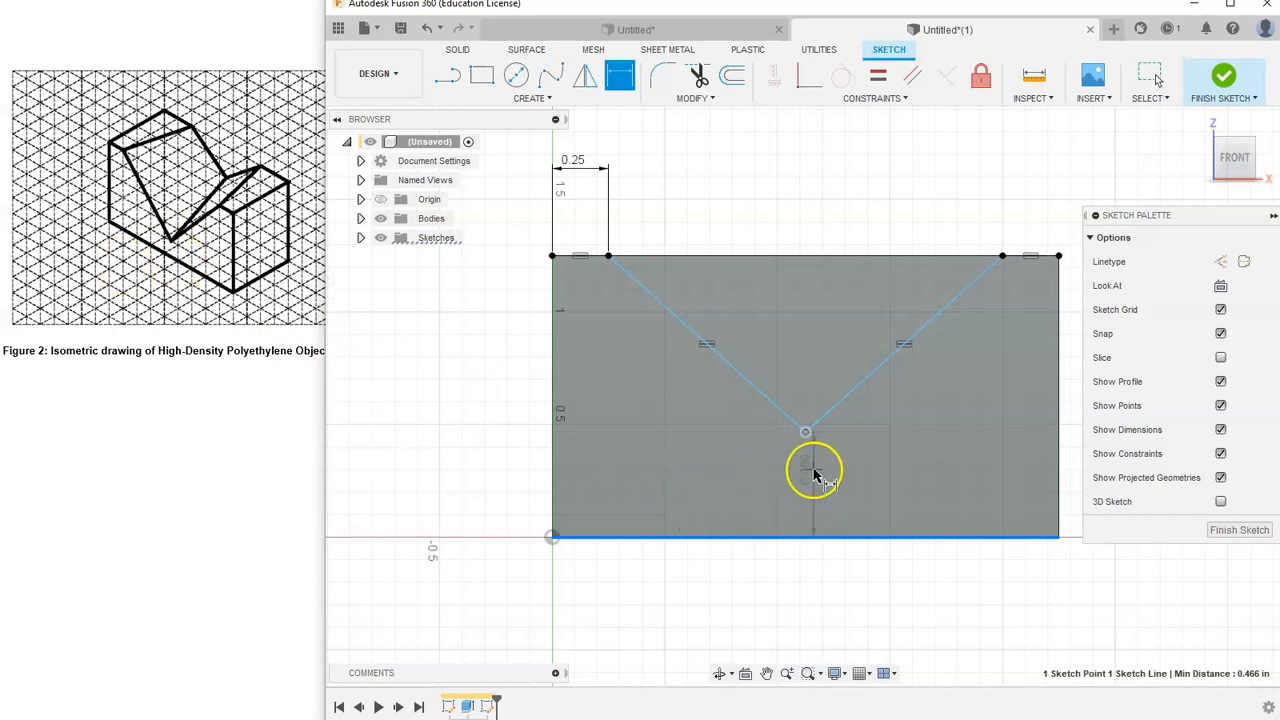
click(527, 485)
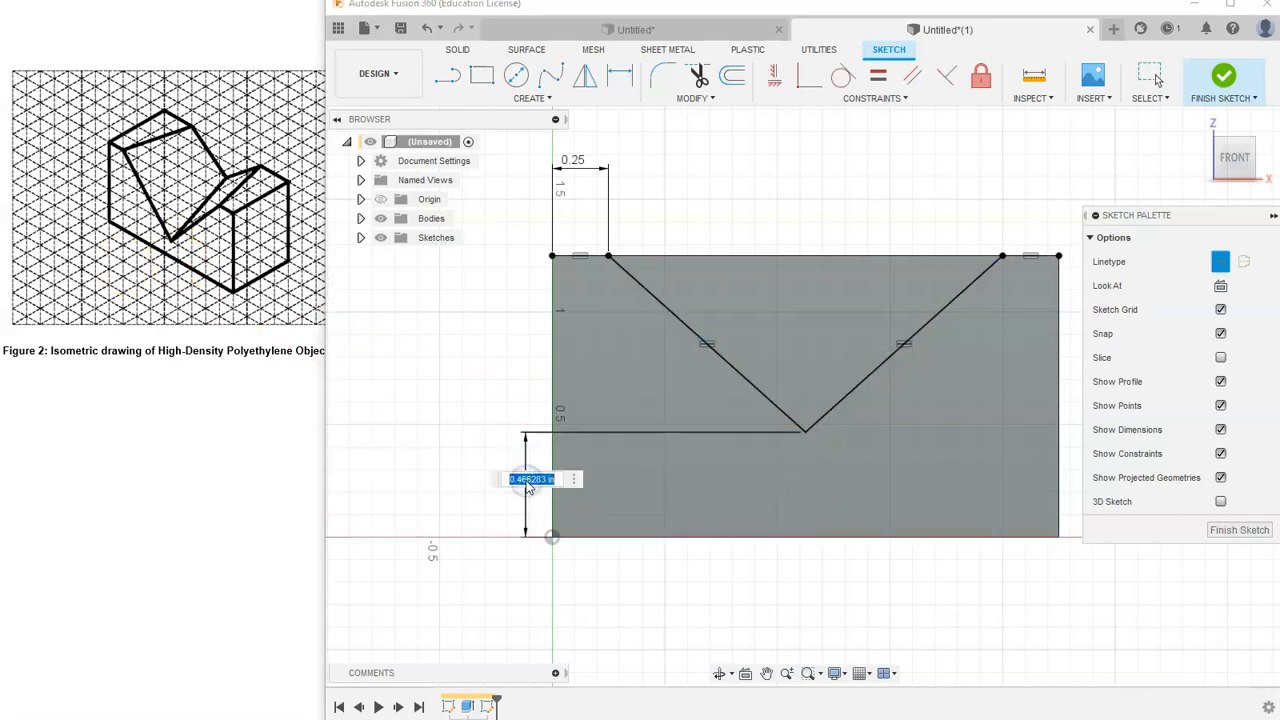
text(0.25)
key(Return)
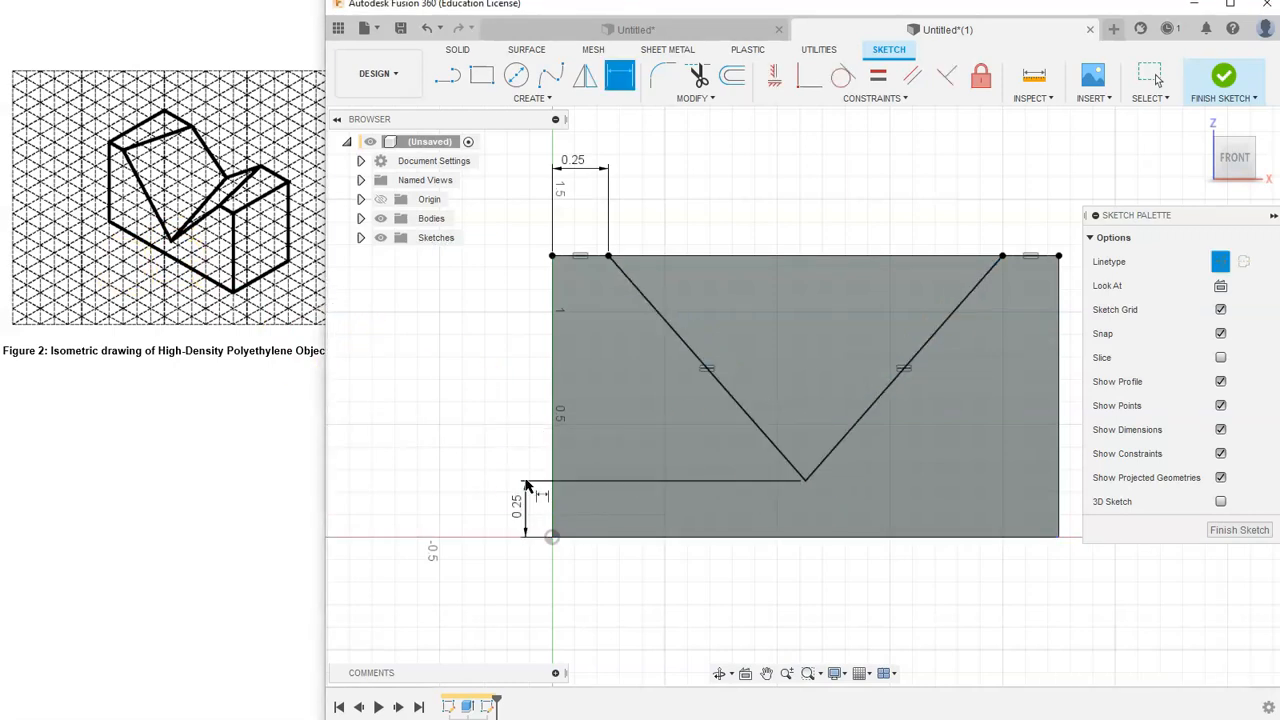
click(1225, 80)
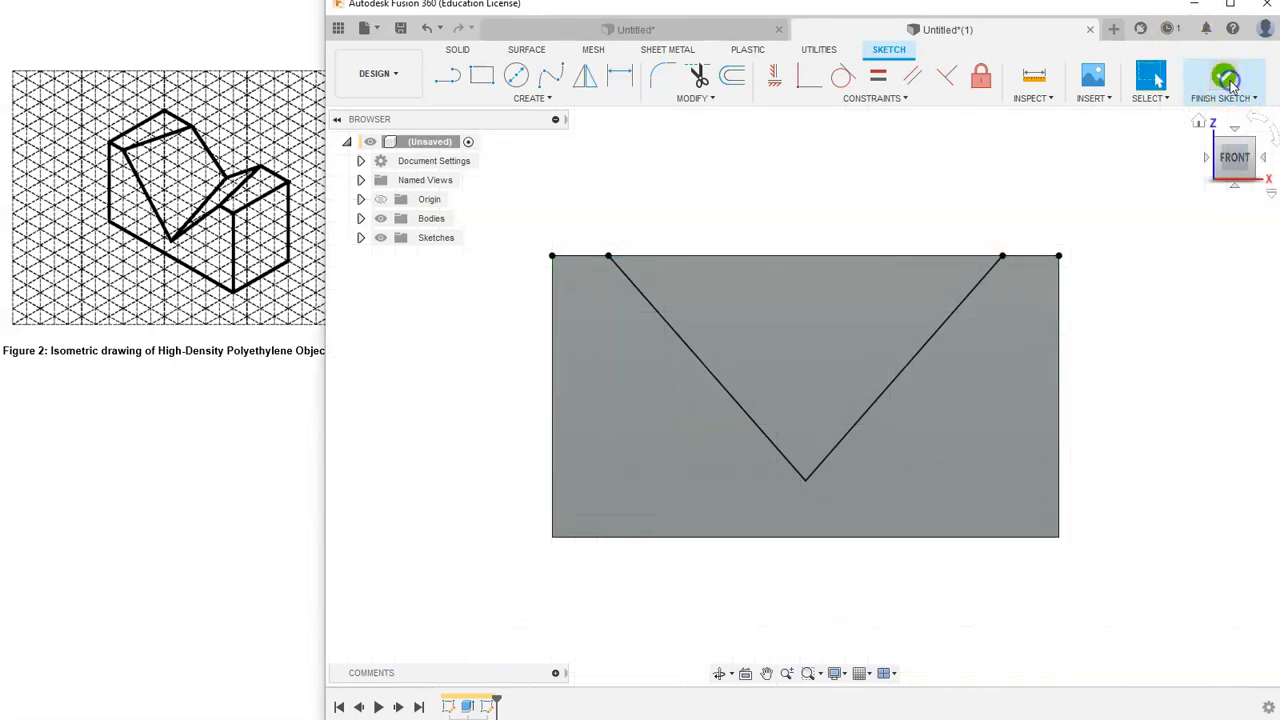
click(1204, 120)
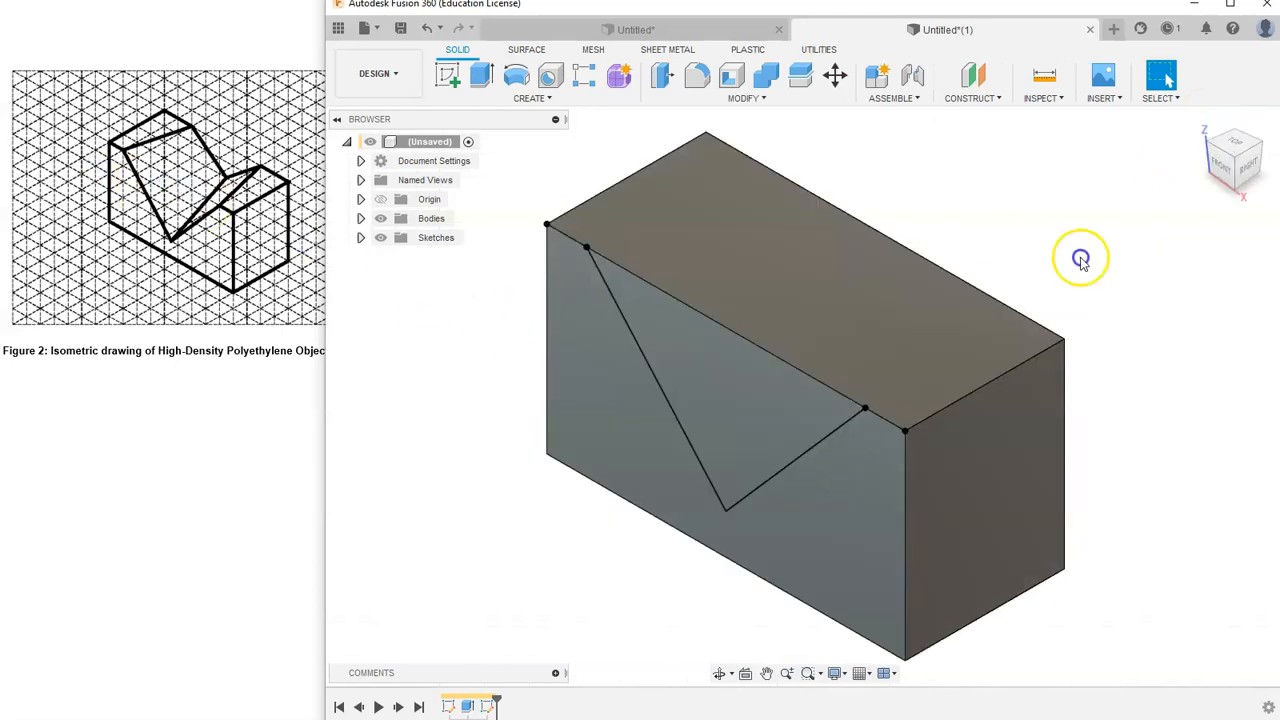
- Start a new sketch on the block's back face
click(1265, 145)
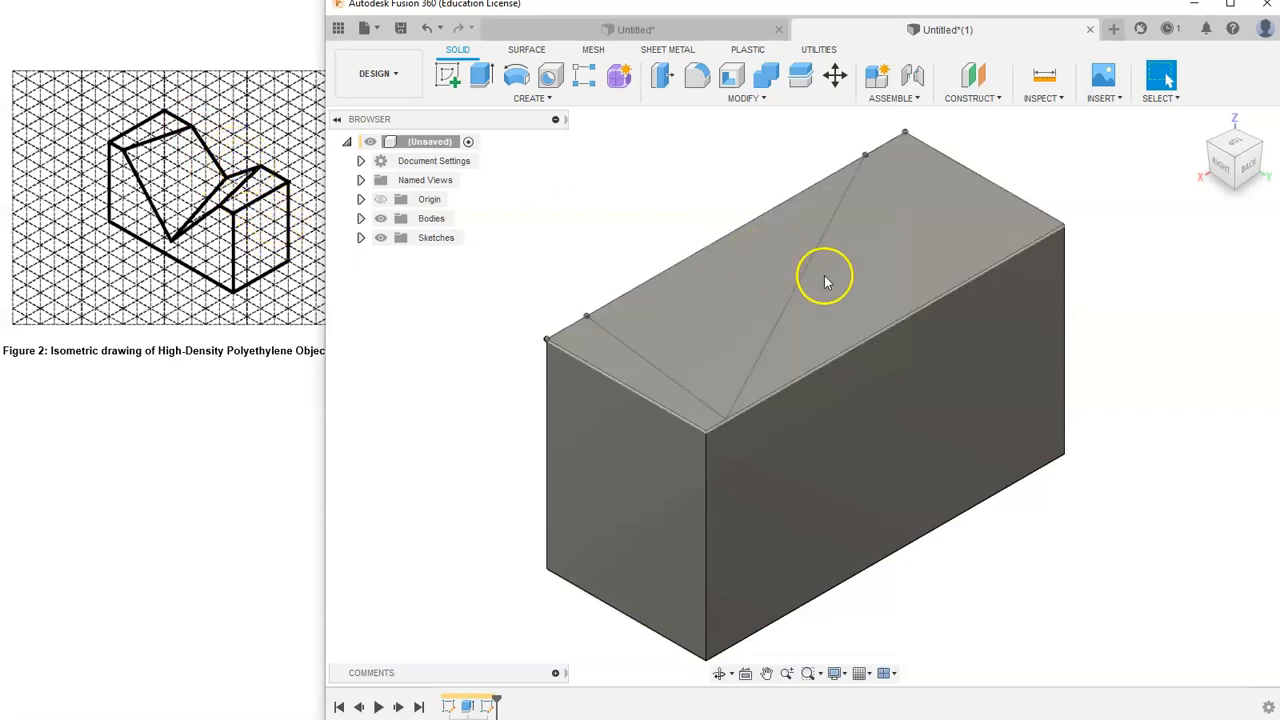
click(452, 72)
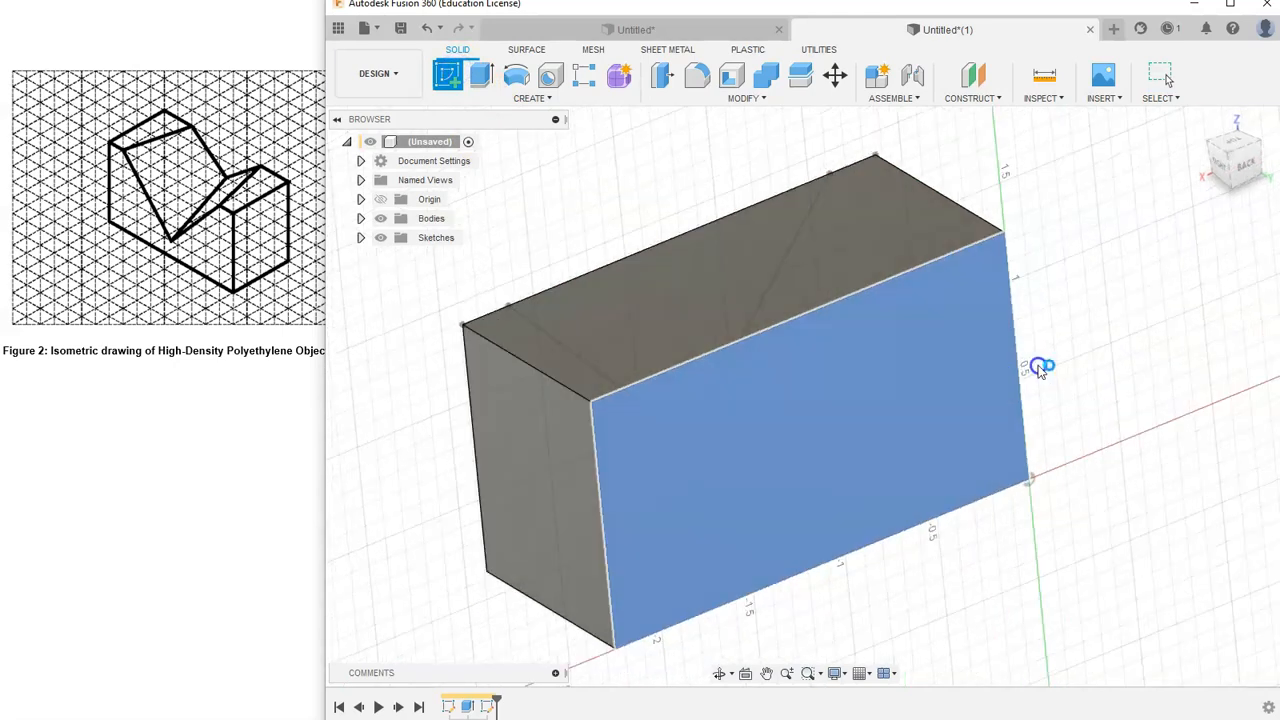
click(1041, 367)
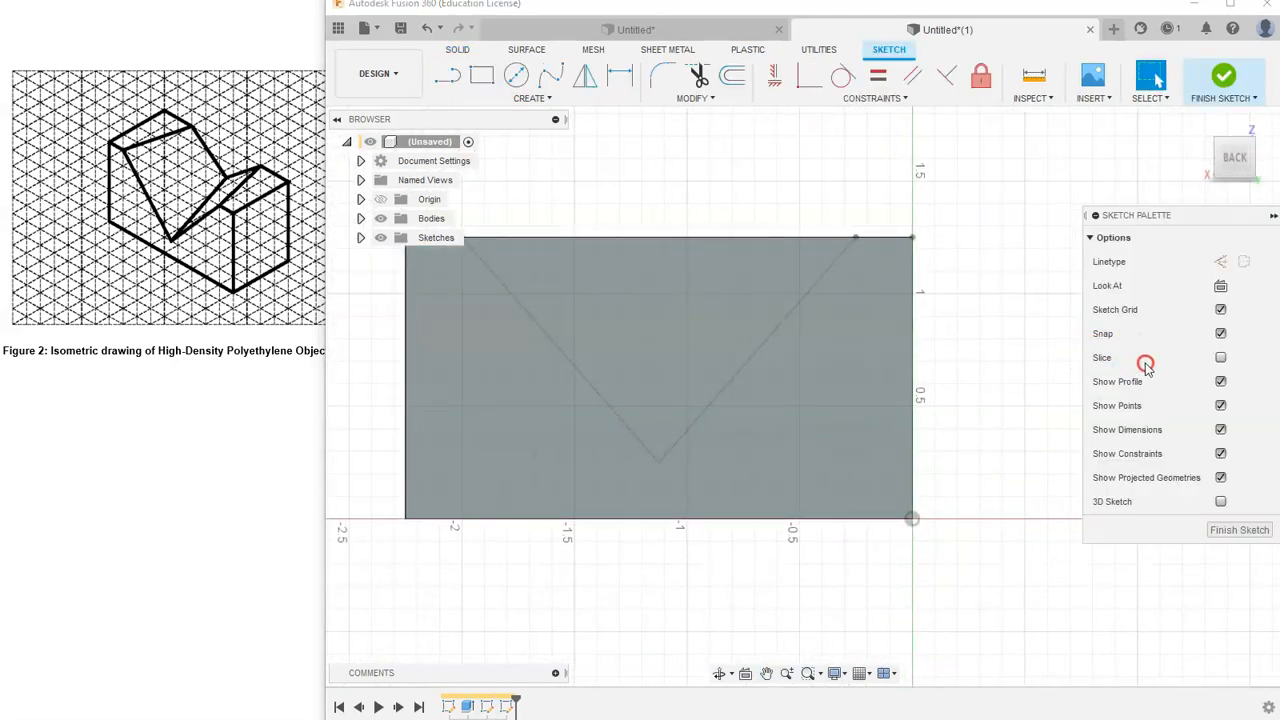
- Draw a V of two lines on the back face, running from the top edge down and back up
click(450, 78)
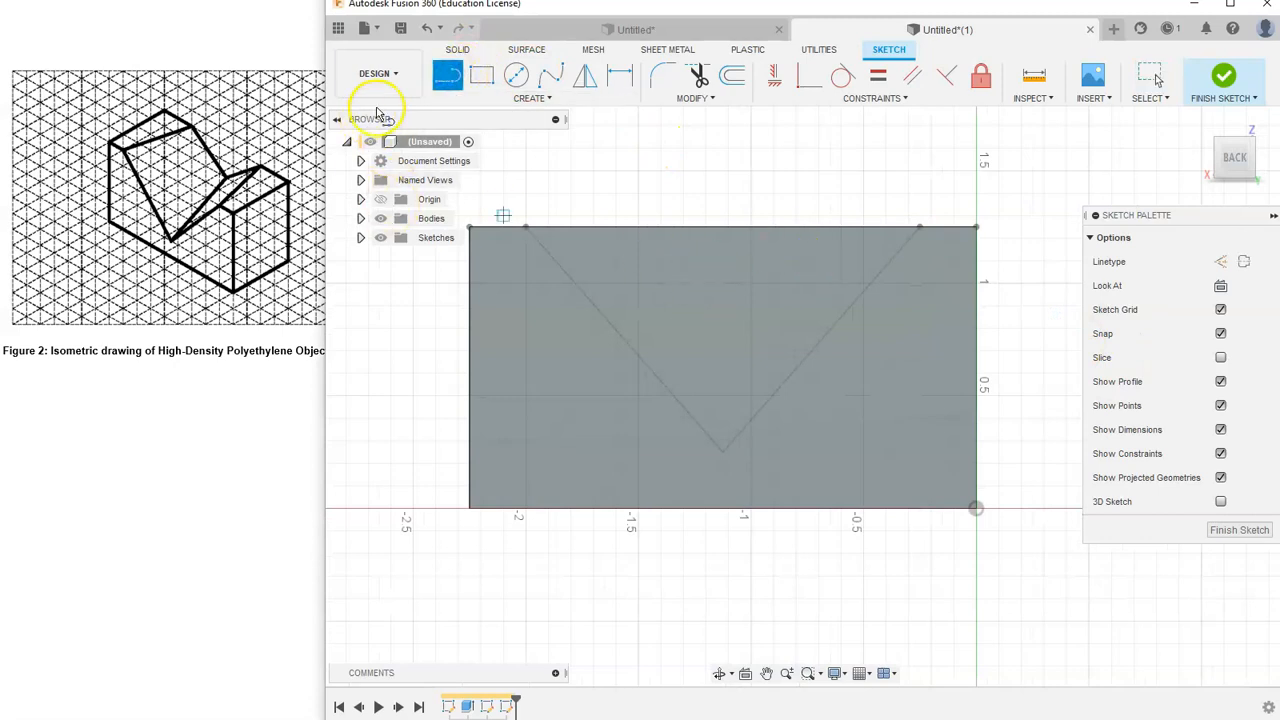
click(549, 228)
click(663, 361)
click(887, 229)
right_click(980, 191)
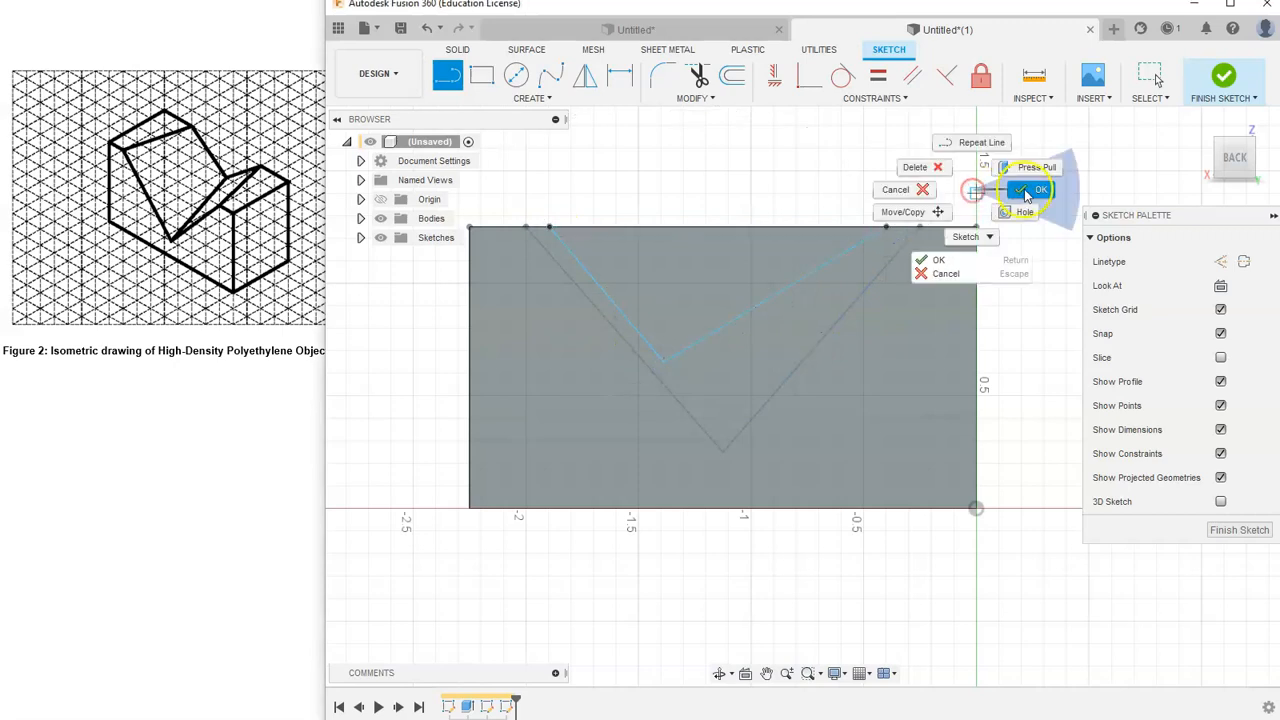
click(1023, 188)
- Draw construction lines along the back top edge from each end of the V to the block's corners
click(447, 76)
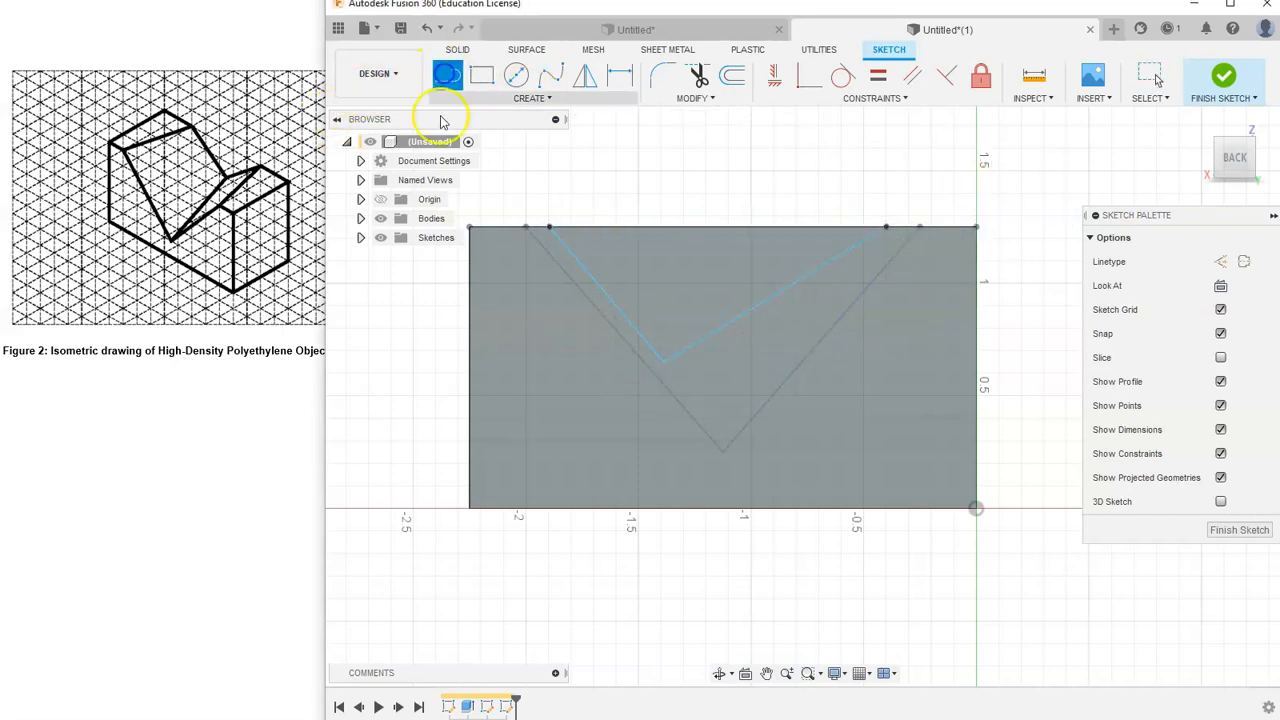
click(1220, 263)
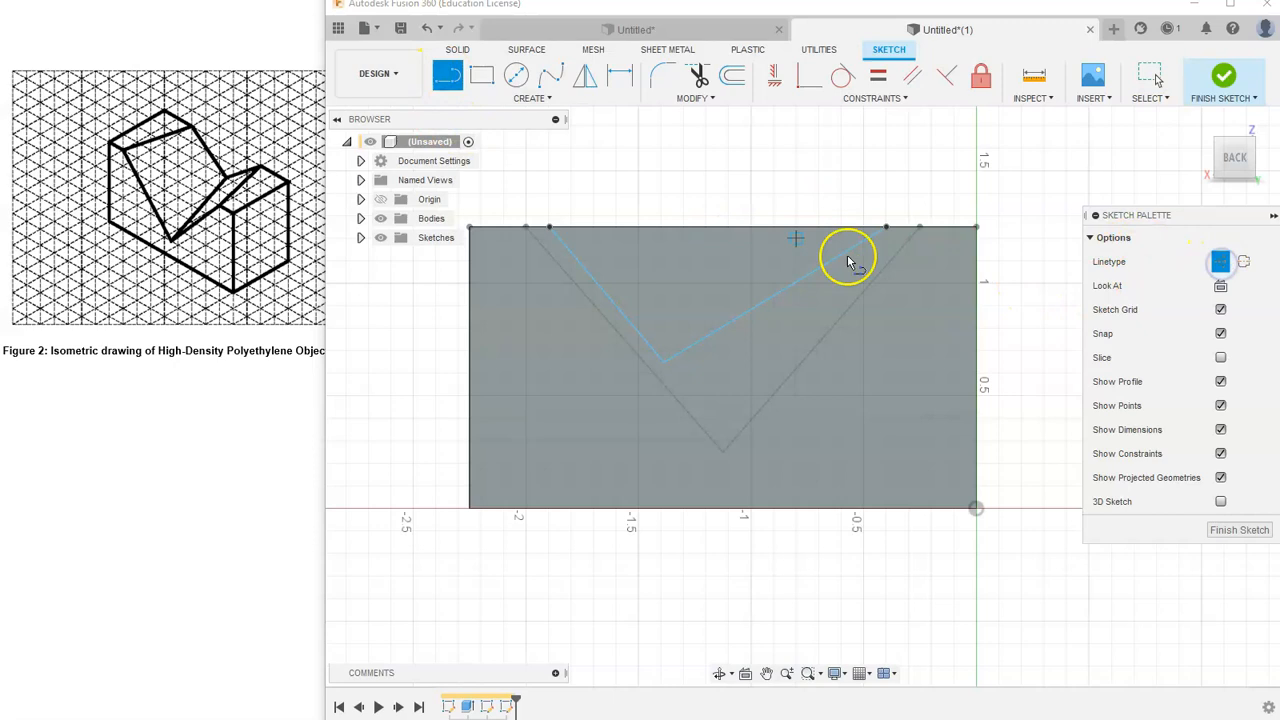
click(889, 231)
click(975, 229)
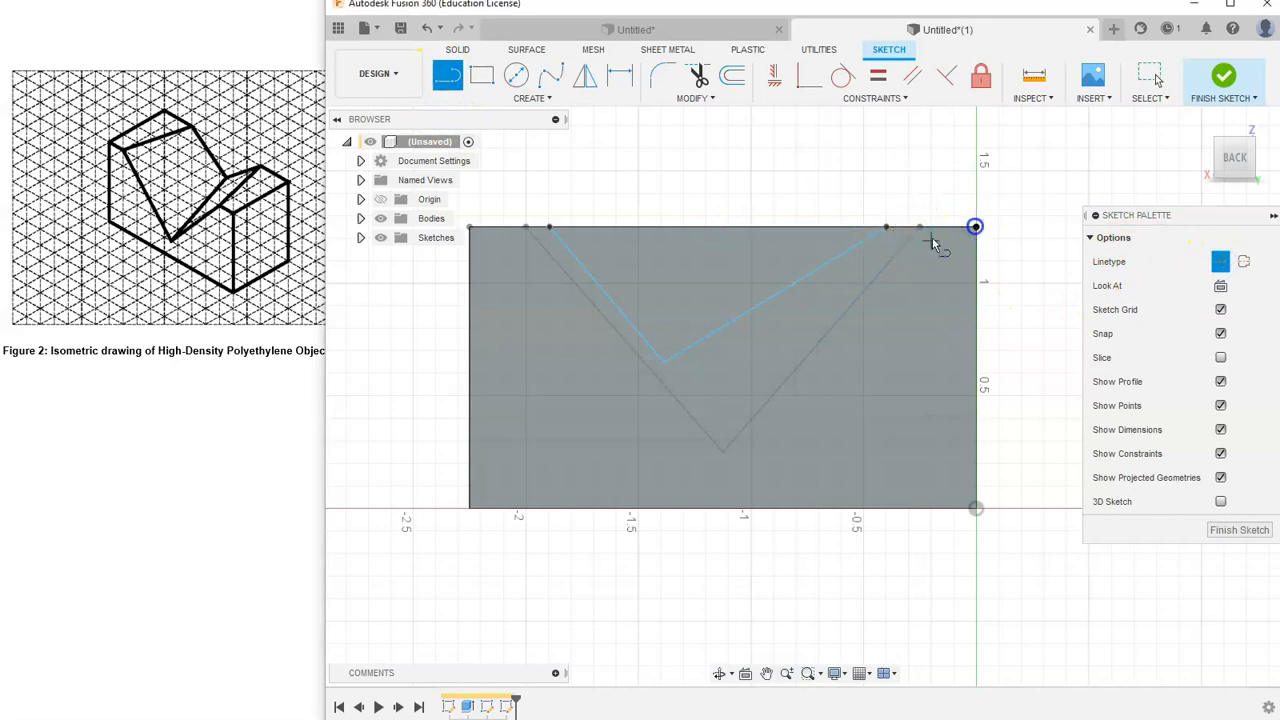
click(551, 229)
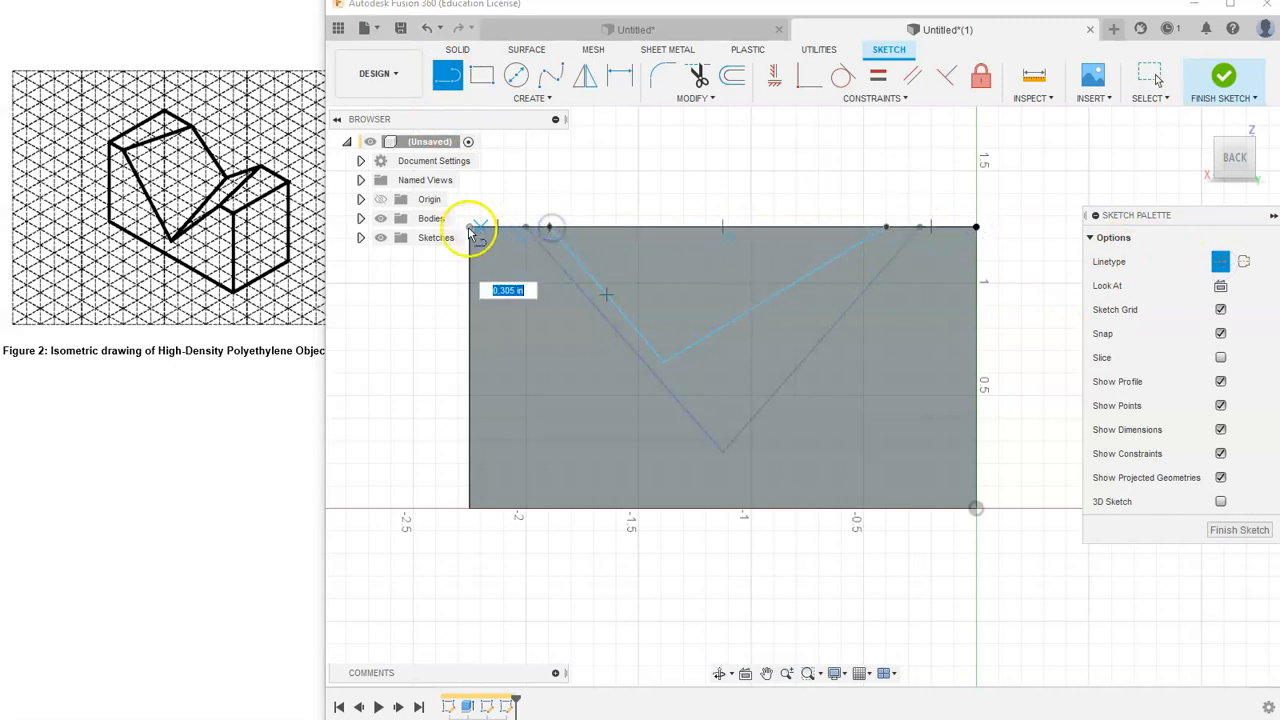
click(471, 228)
right_click(703, 175)
click(748, 178)
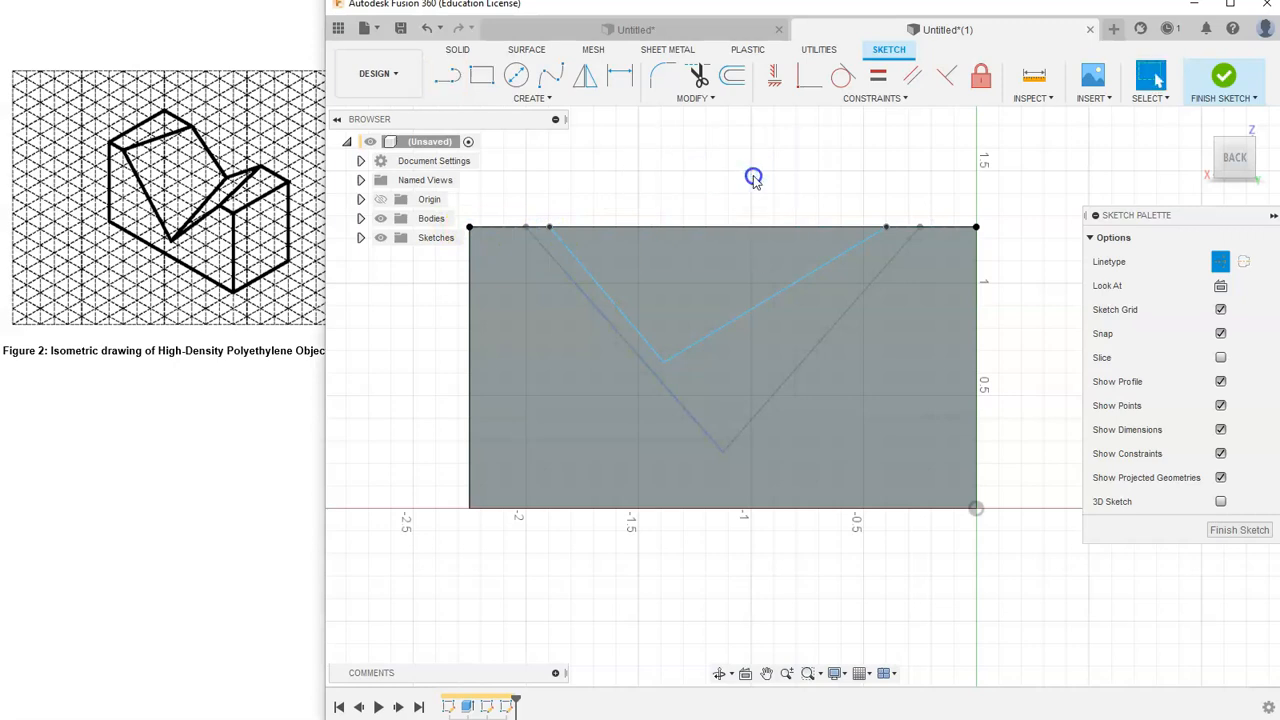
- Apply Equal constraints to the two top-edge construction segments and to the two V lines
click(877, 77)
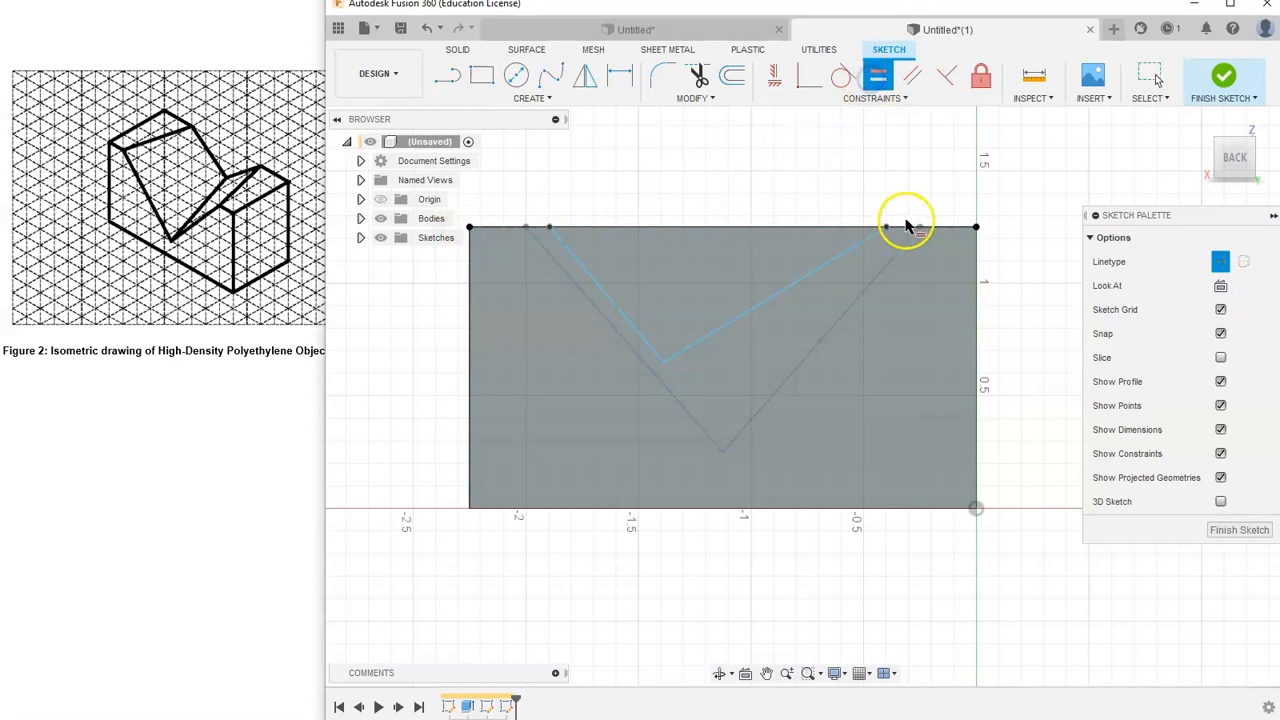
click(903, 232)
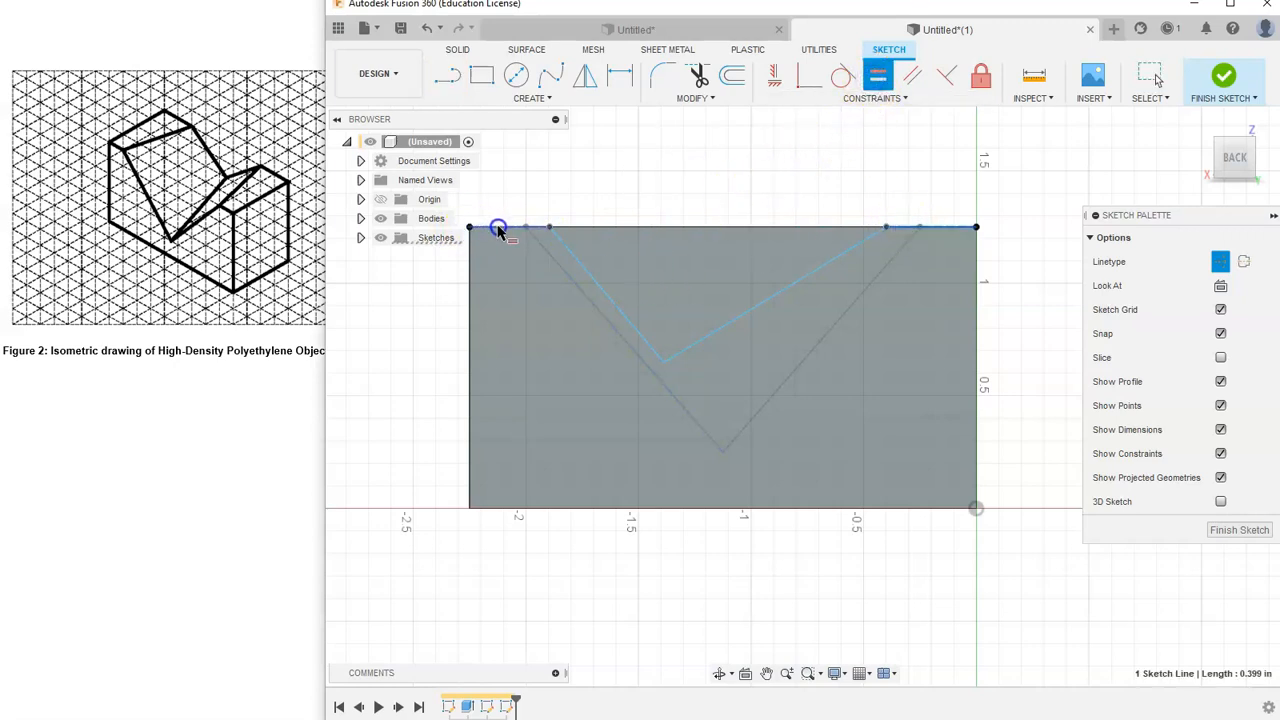
click(498, 228)
click(631, 316)
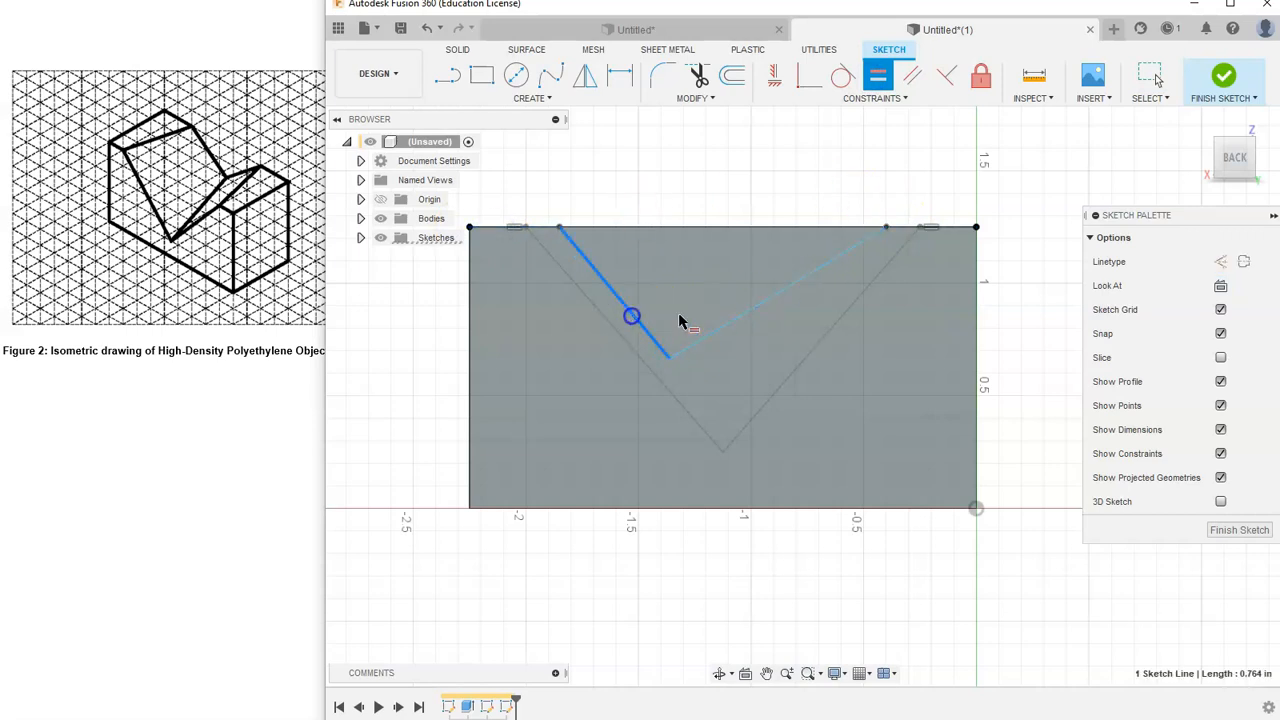
click(743, 316)
right_click(805, 181)
click(857, 178)
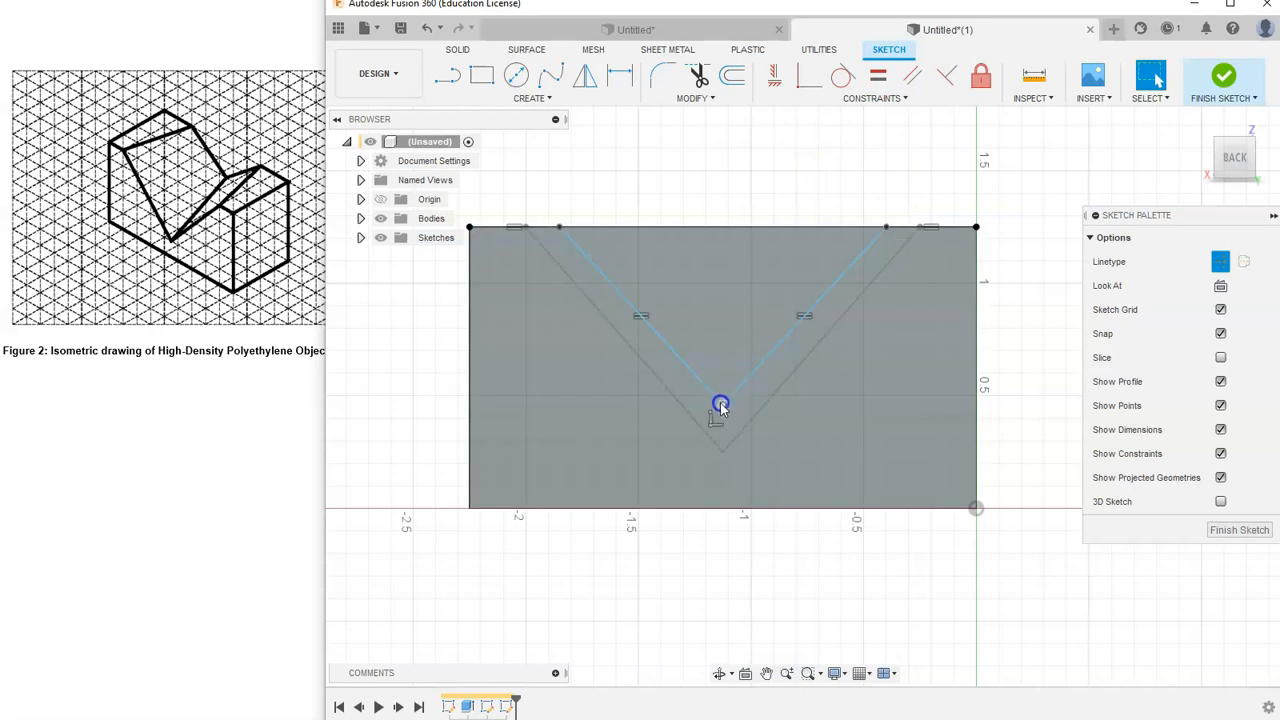
- Try to drag the back V's bottom vertex to a new position, and undo the attempts
drag(719, 319, 707, 380)
click(768, 338)
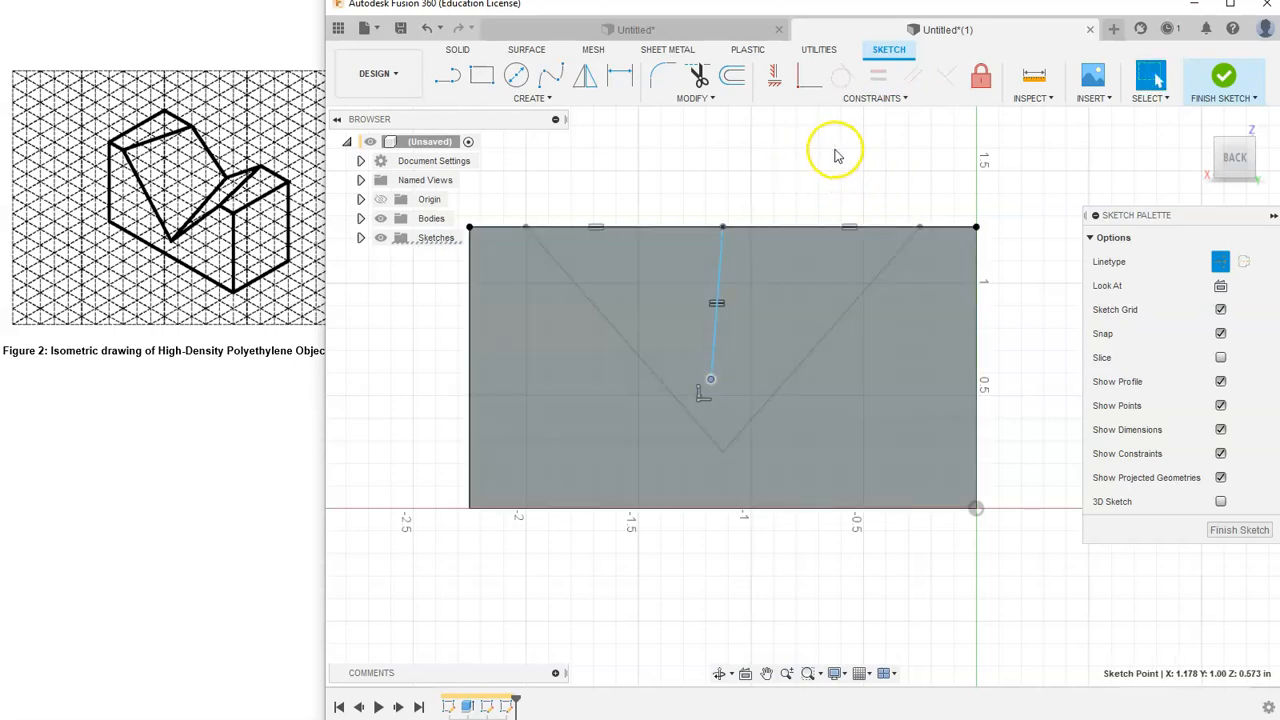
key(ctrl+z)
drag(721, 404, 721, 387)
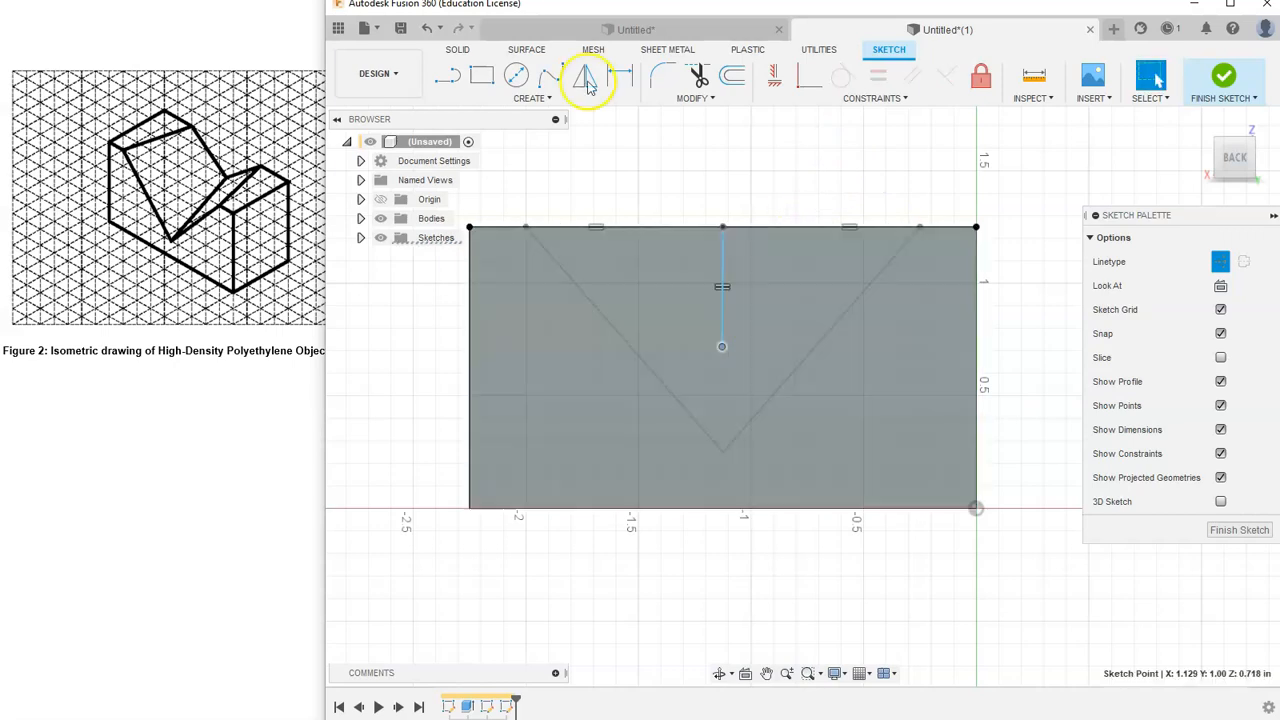
key(ctrl+z)
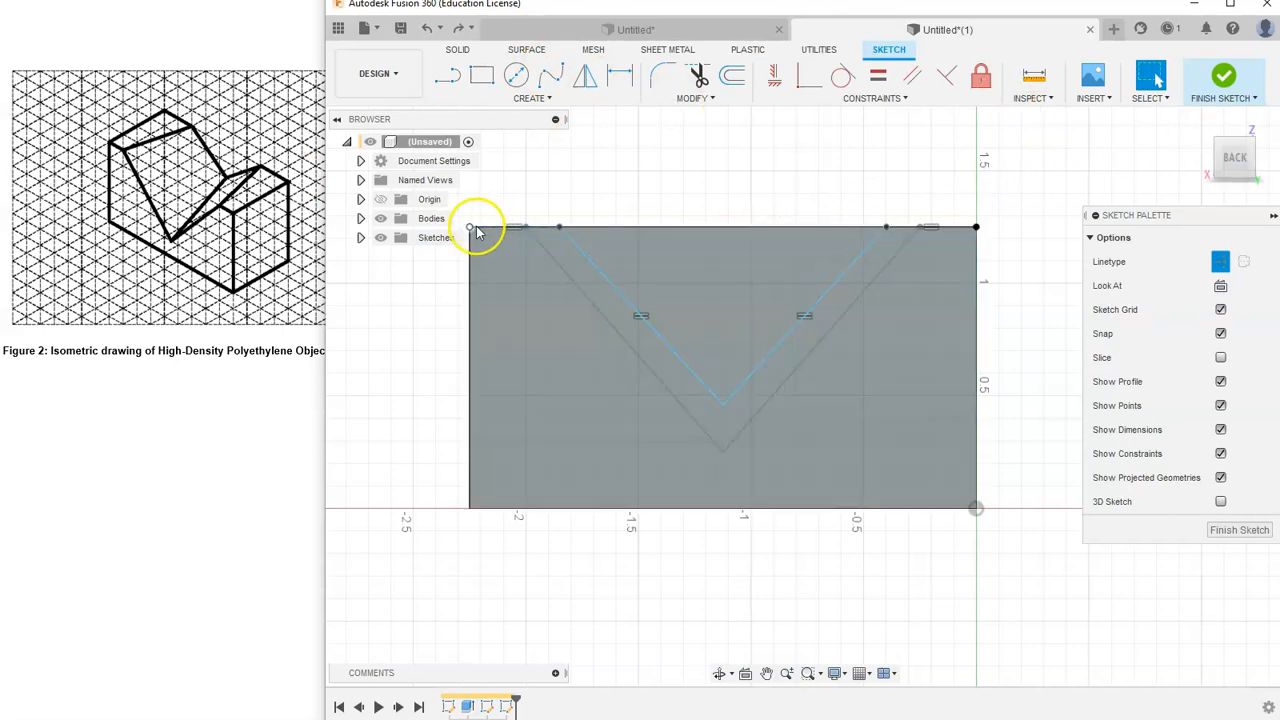
- Dimension the distance from the block's front top corner to the V's near top endpoint as 0.5 in
click(1218, 147)
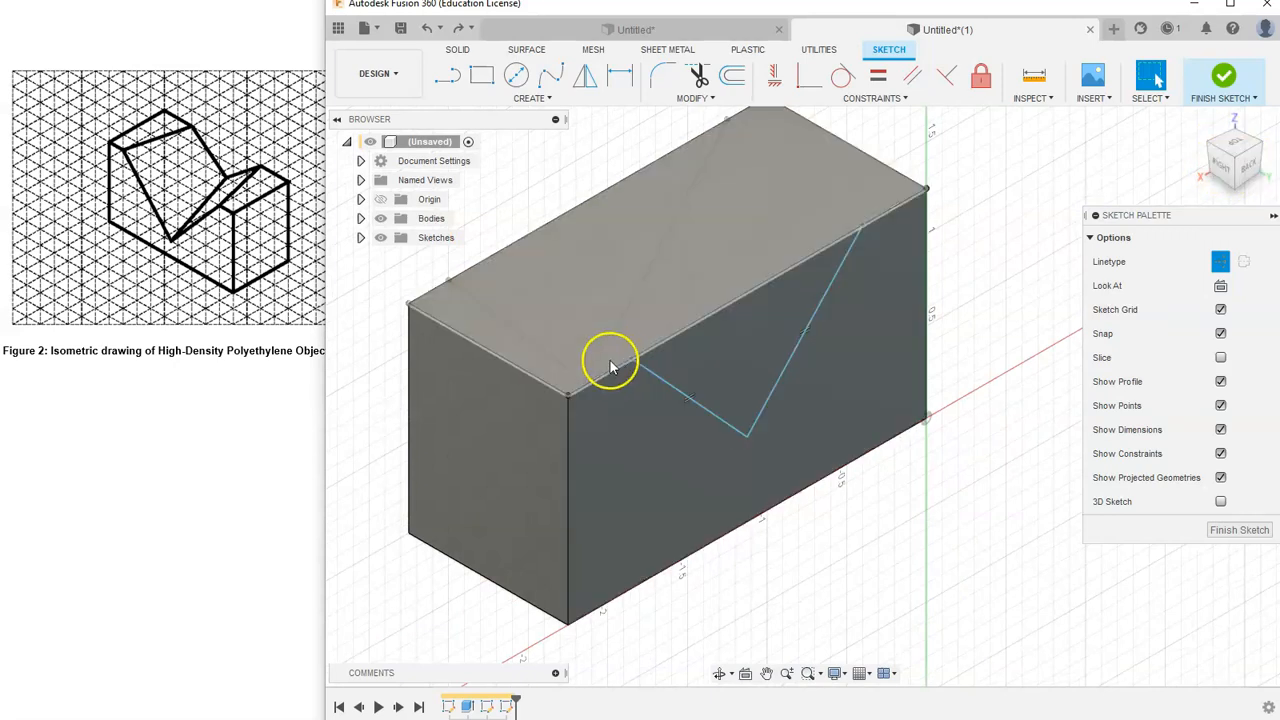
click(1240, 130)
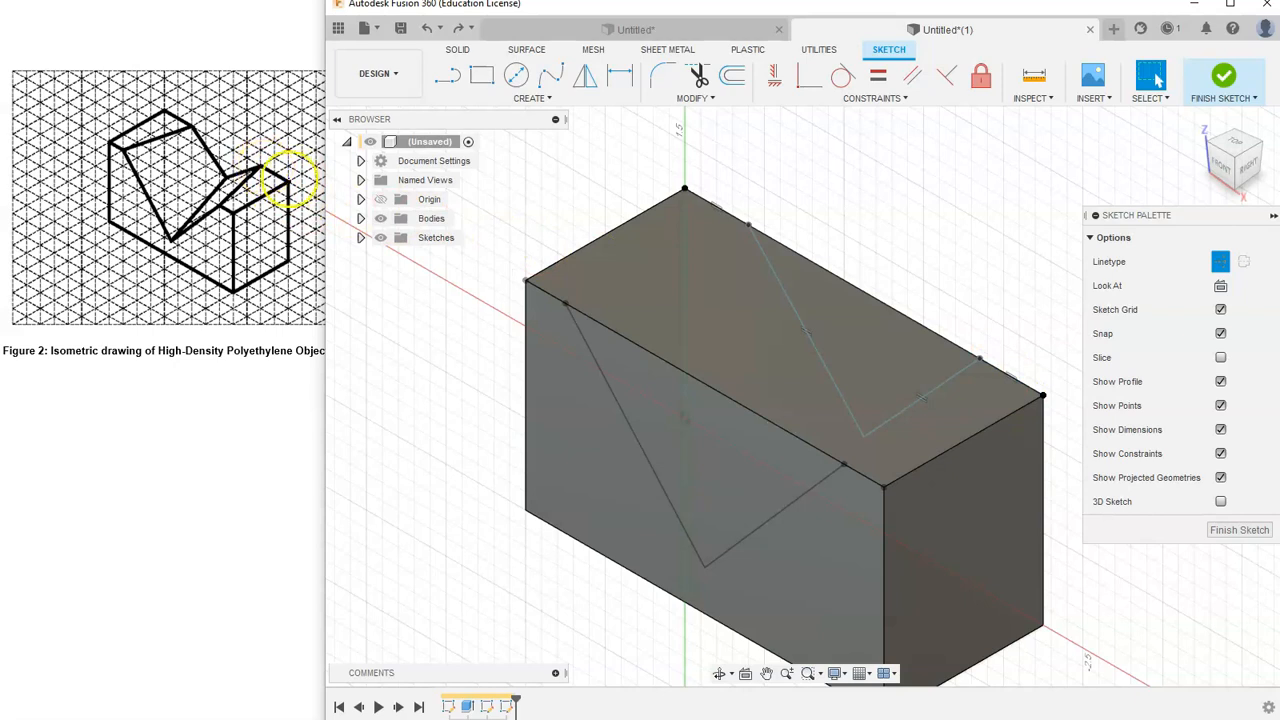
click(1265, 145)
click(619, 75)
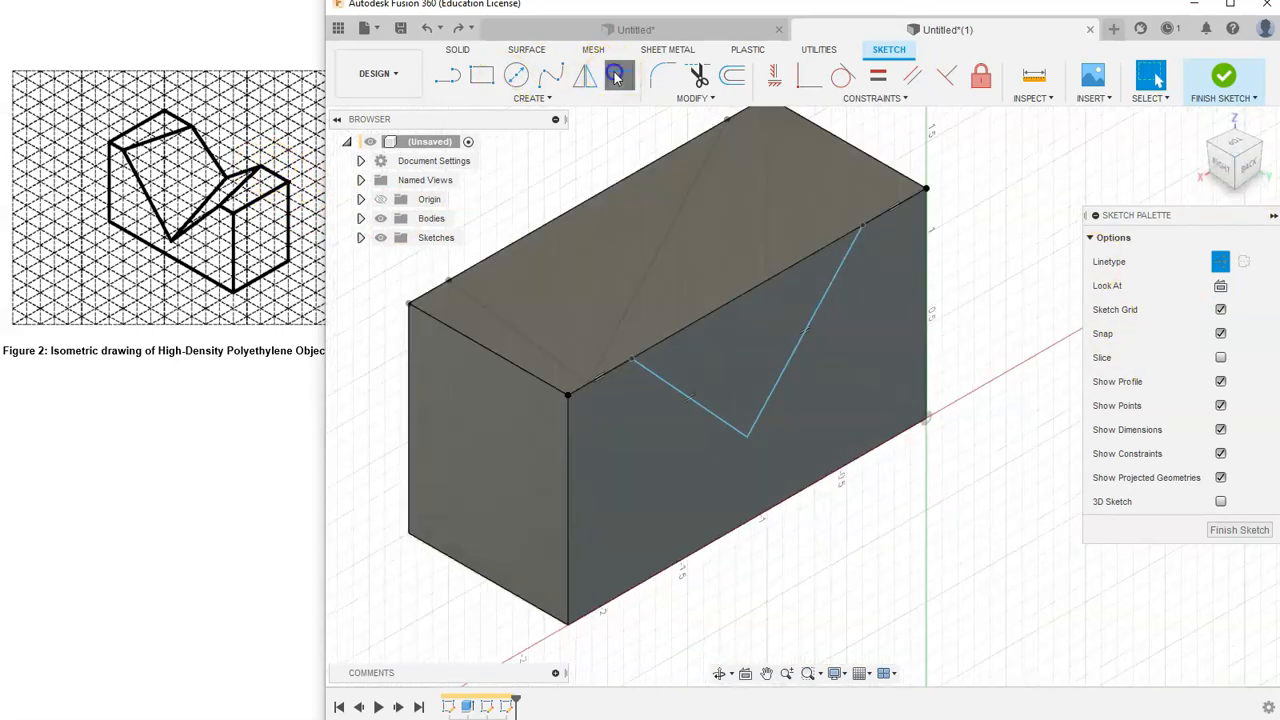
click(568, 395)
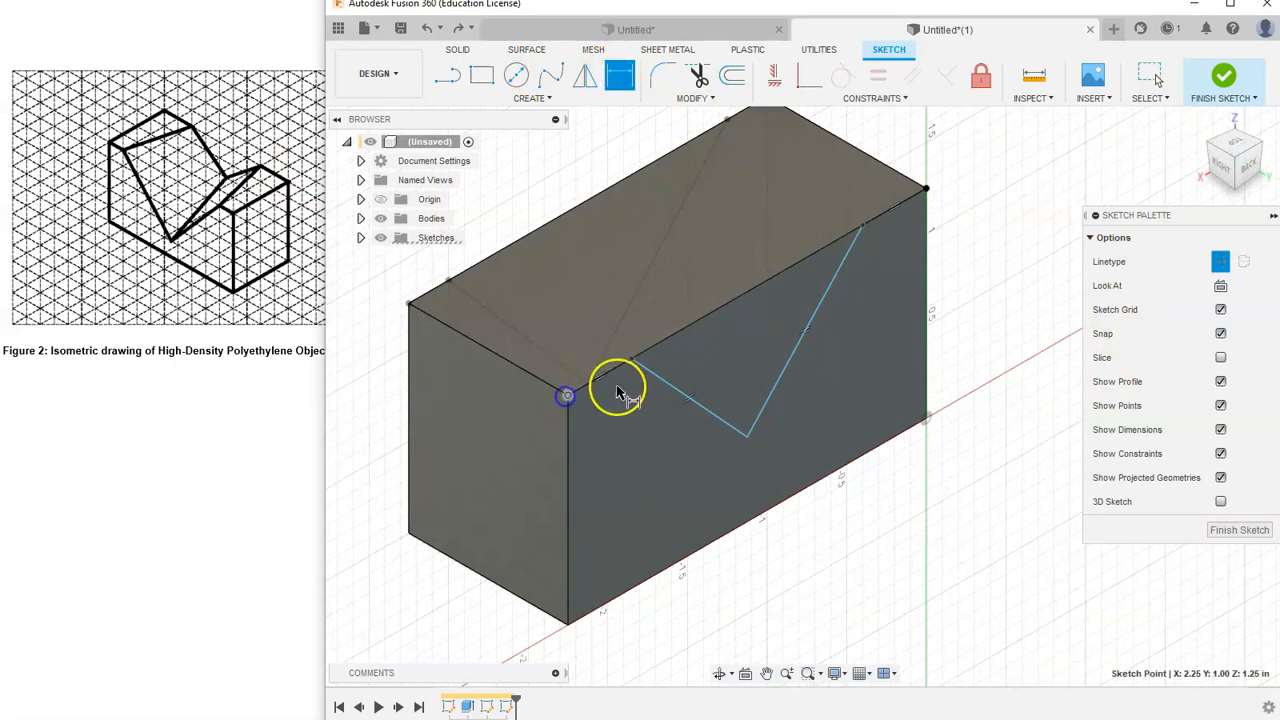
click(631, 360)
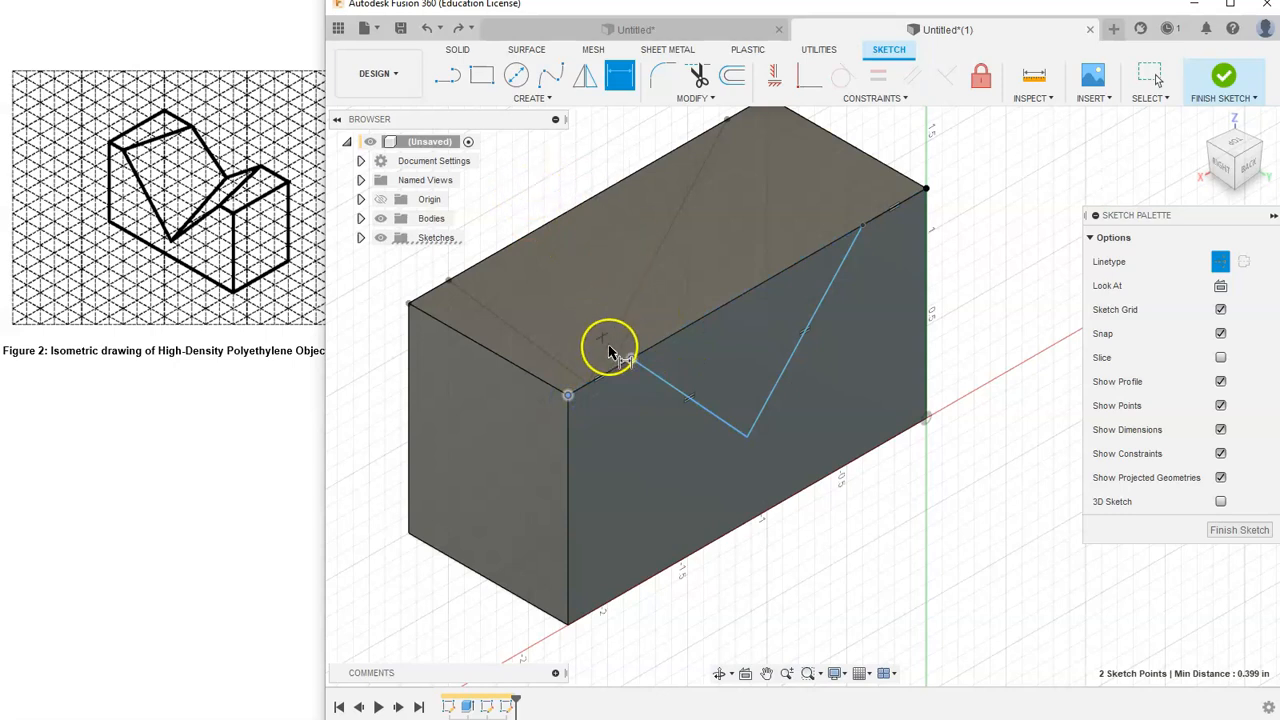
click(608, 443)
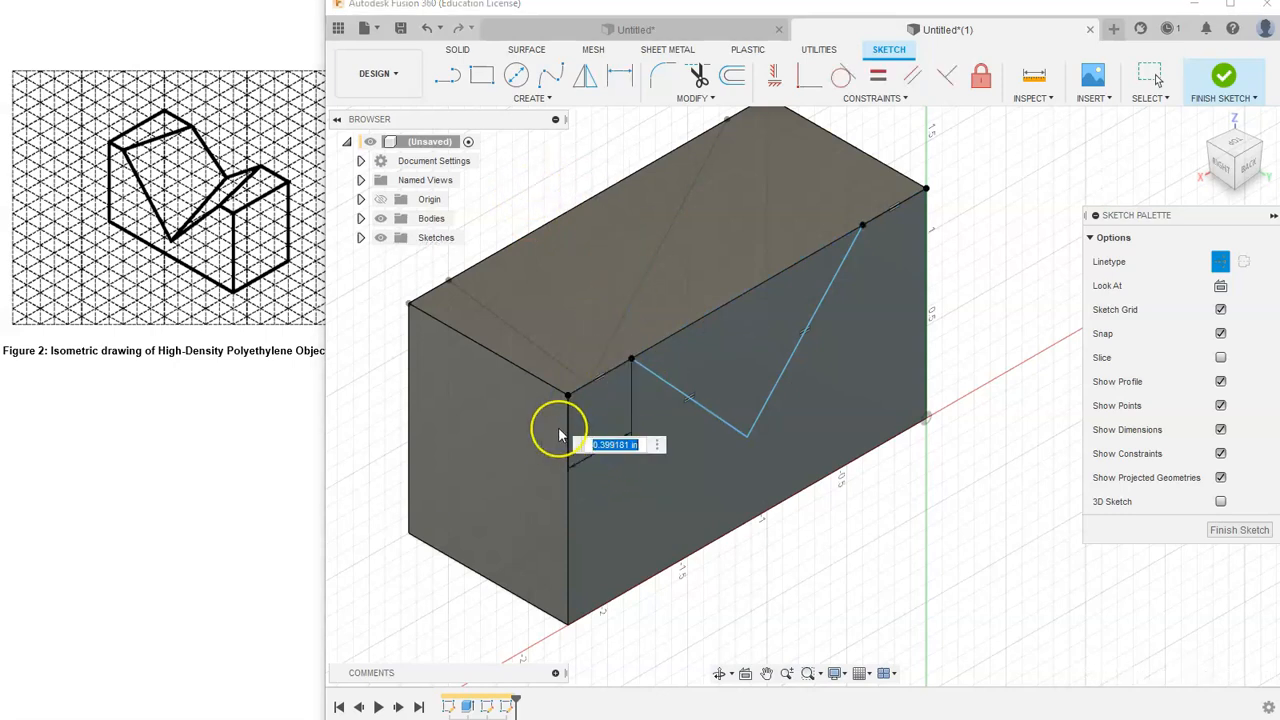
text(.5)
key(Return)
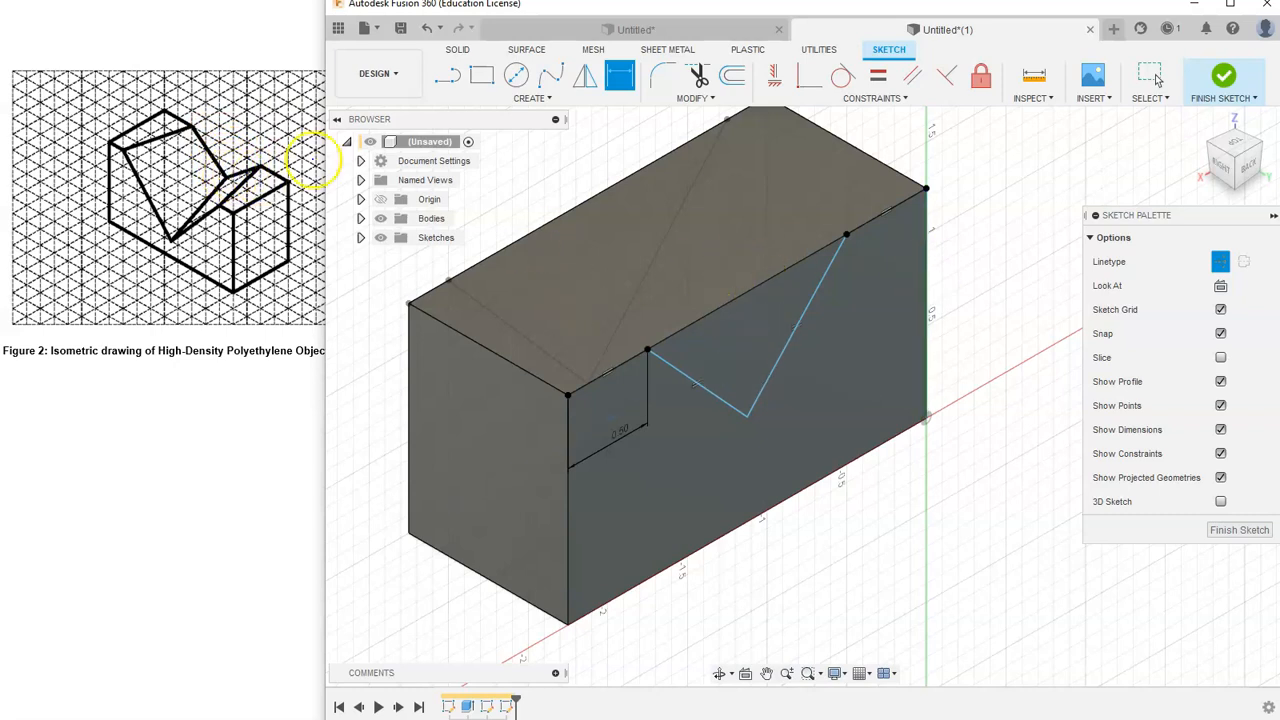
- Dimension the V's bottom vertex from the top edge as 0.5 in
click(745, 418)
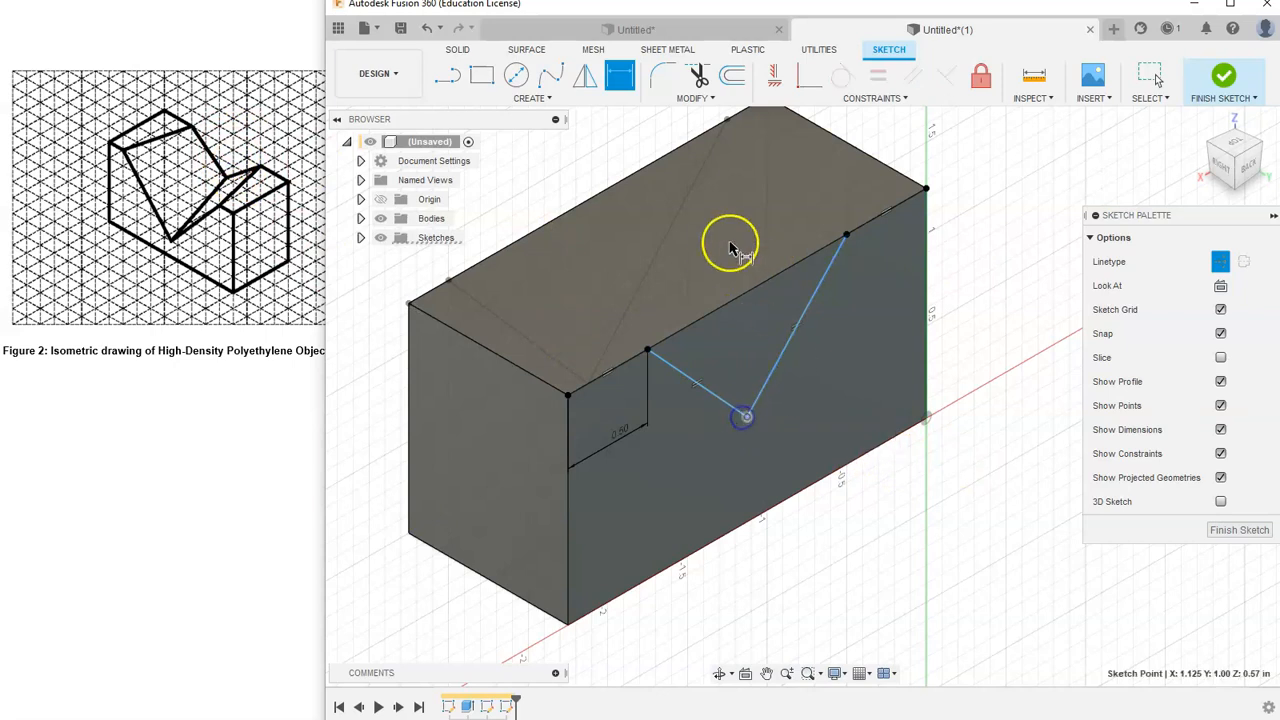
shift+click(729, 300)
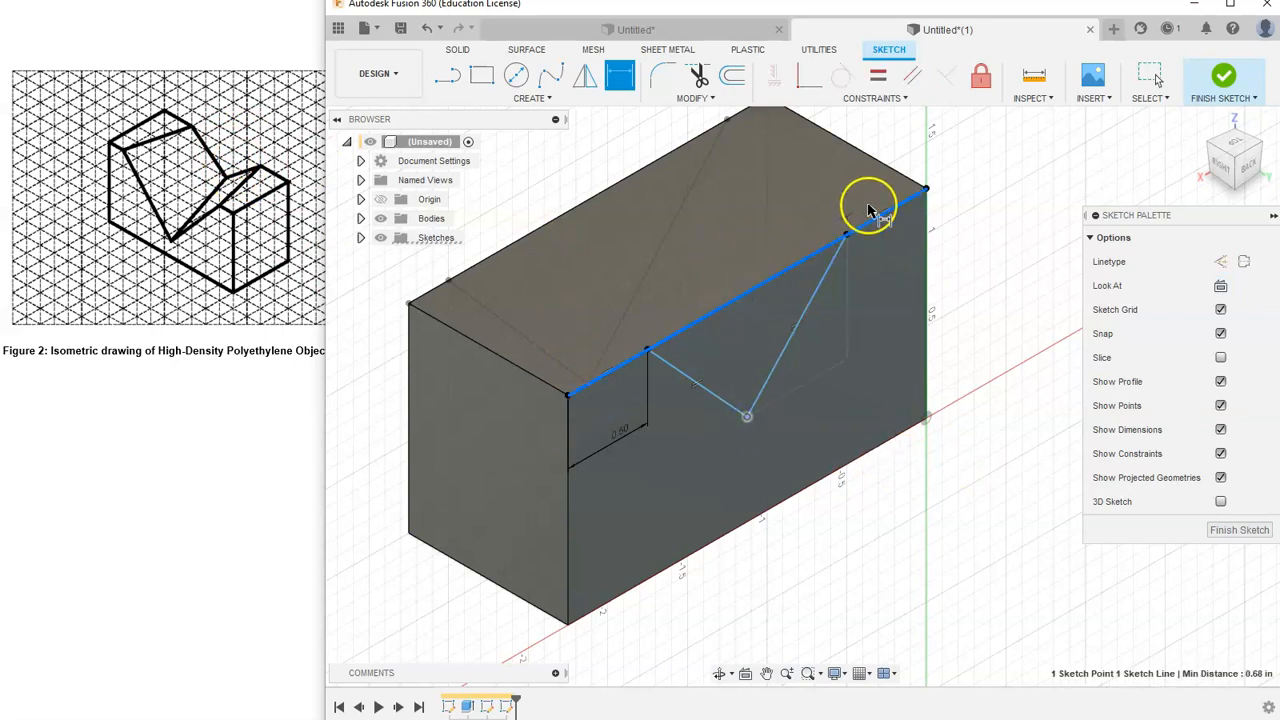
click(988, 201)
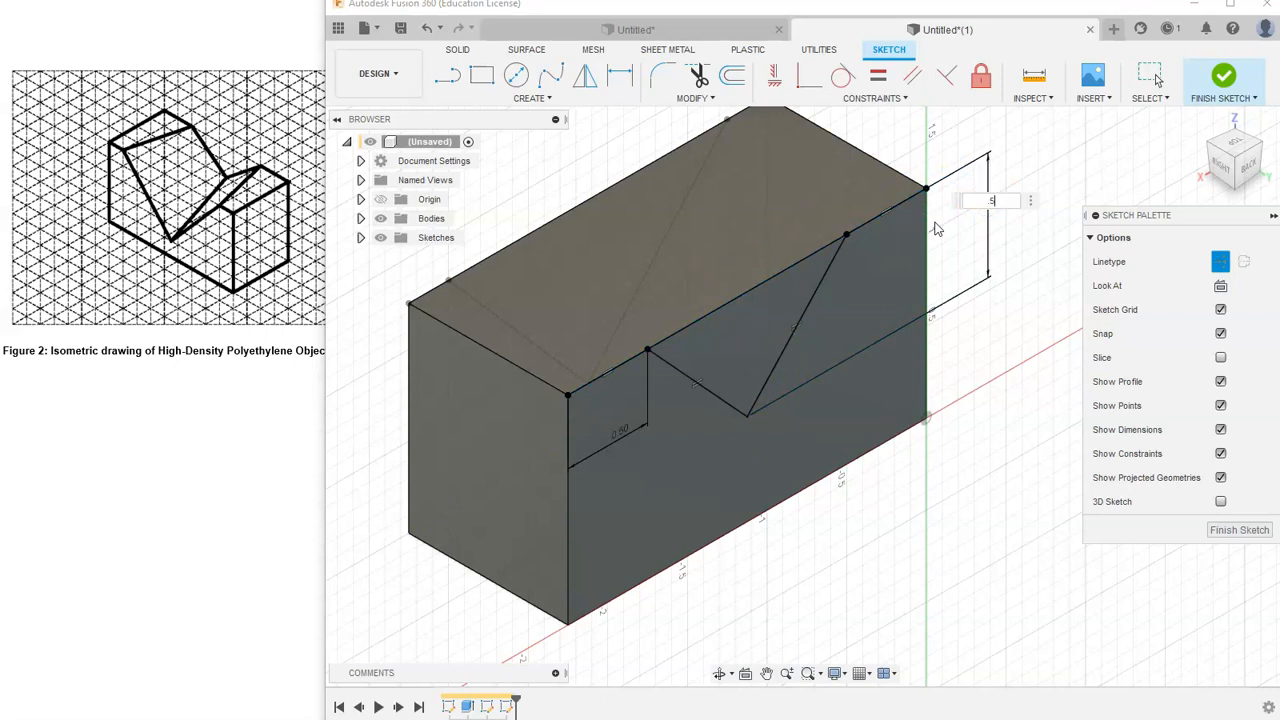
text(.5)
key(Return)
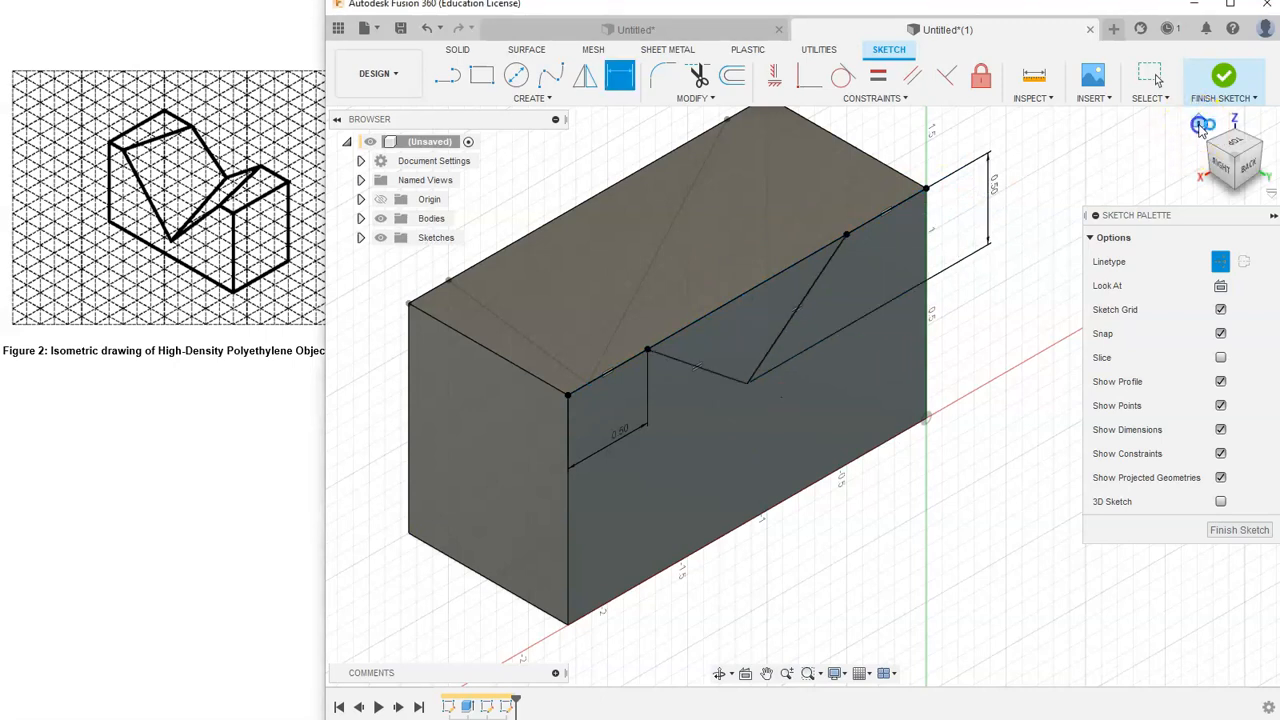
- Finish the sketch
click(1201, 127)
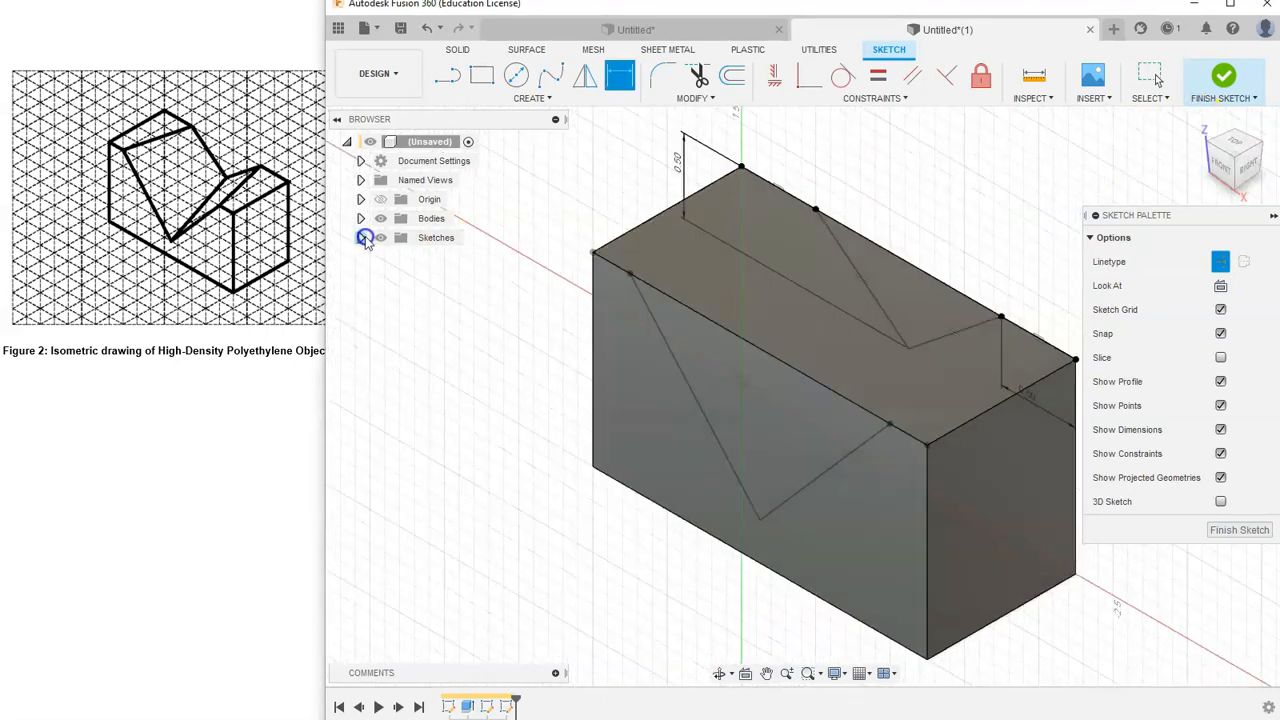
click(362, 237)
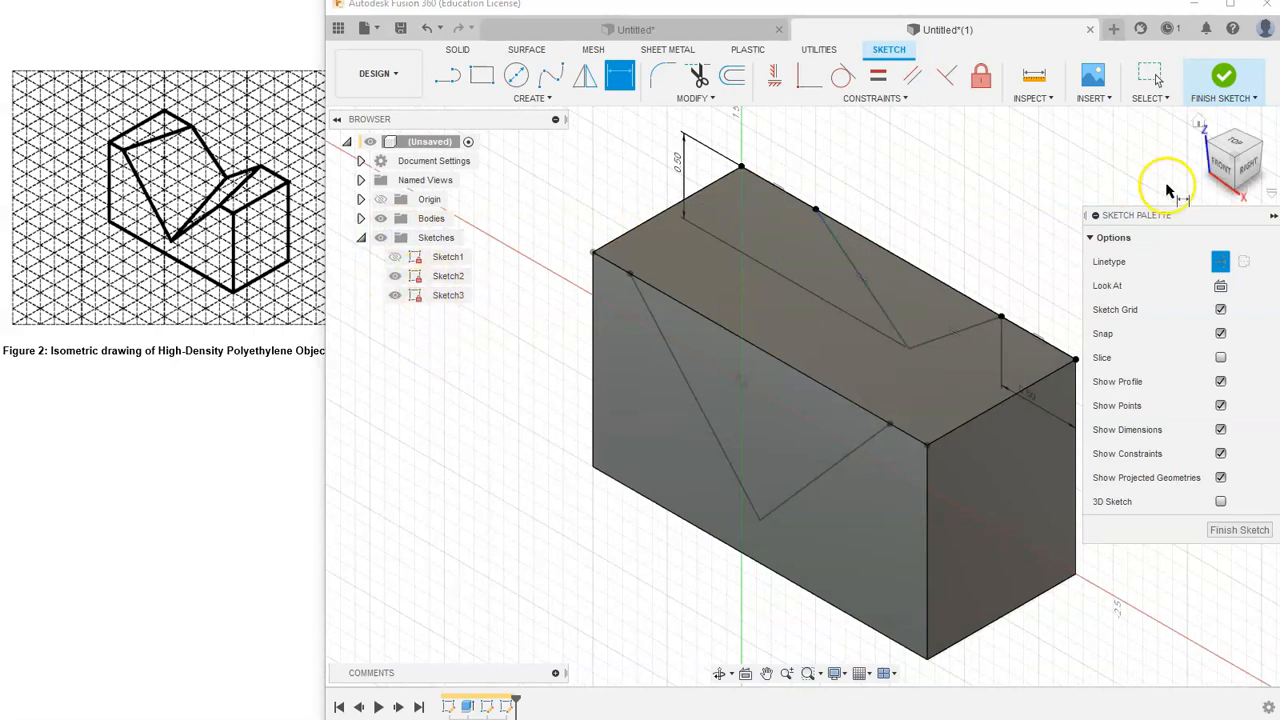
click(1224, 90)
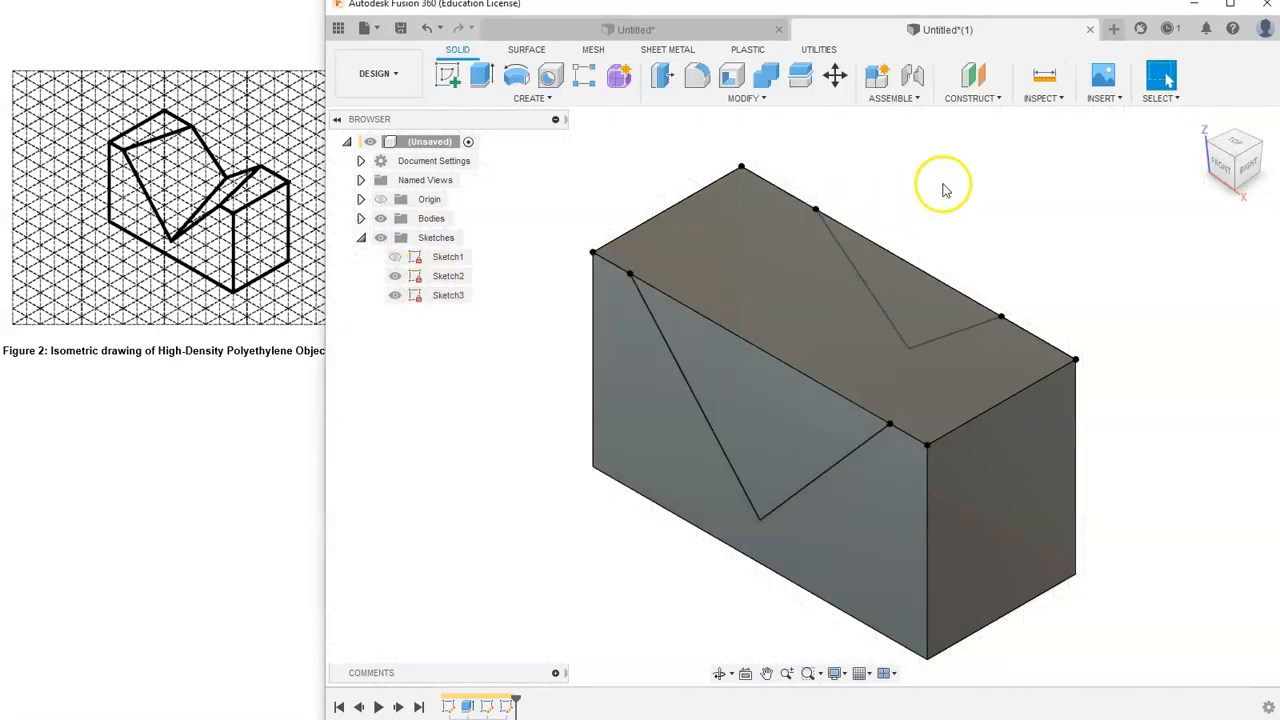
- Loft a cut between the front and back V profiles to remove the notch from the block
click(540, 100)
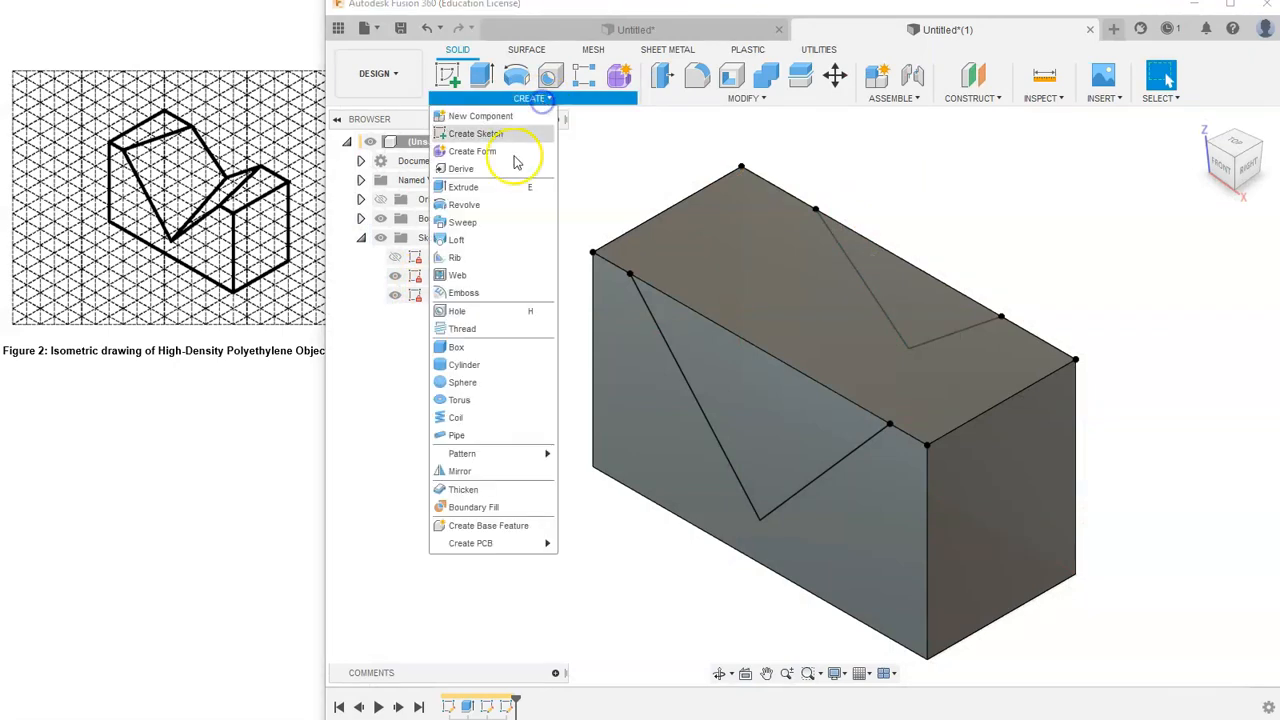
click(478, 238)
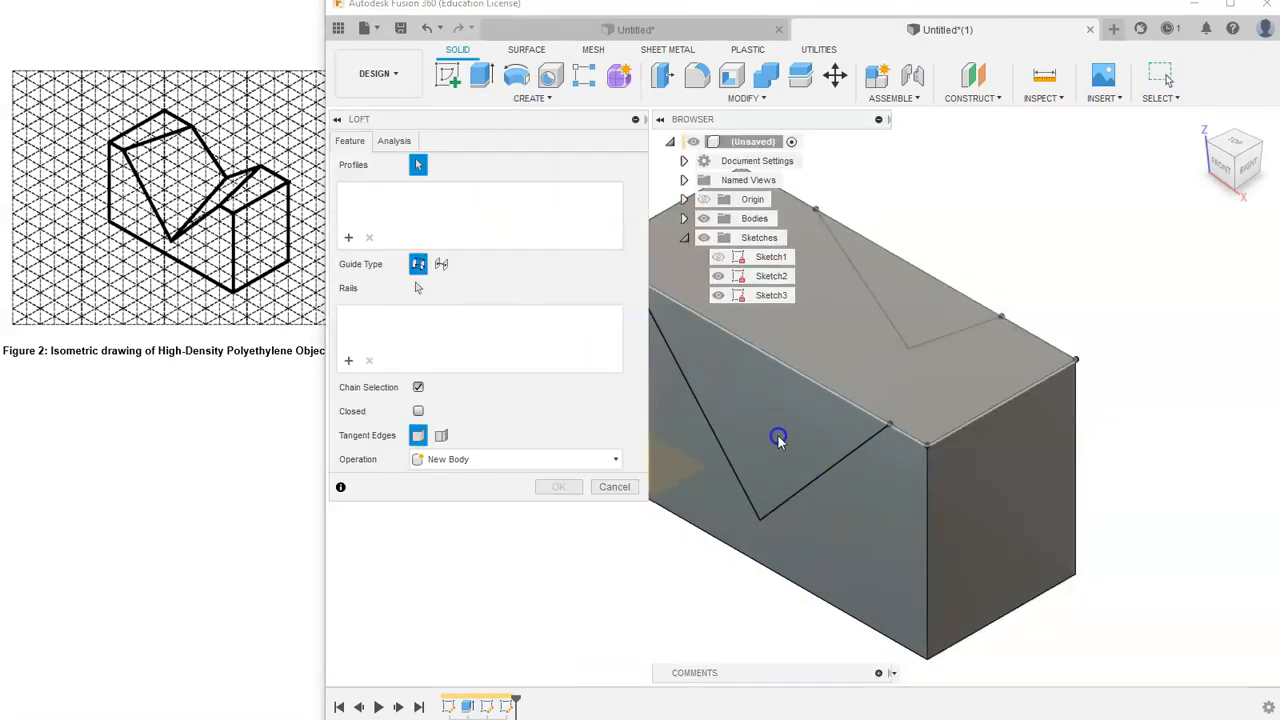
scroll(777, 420, down, 2)
middle_drag(777, 420, 856, 397)
scroll(856, 397, down, 1)
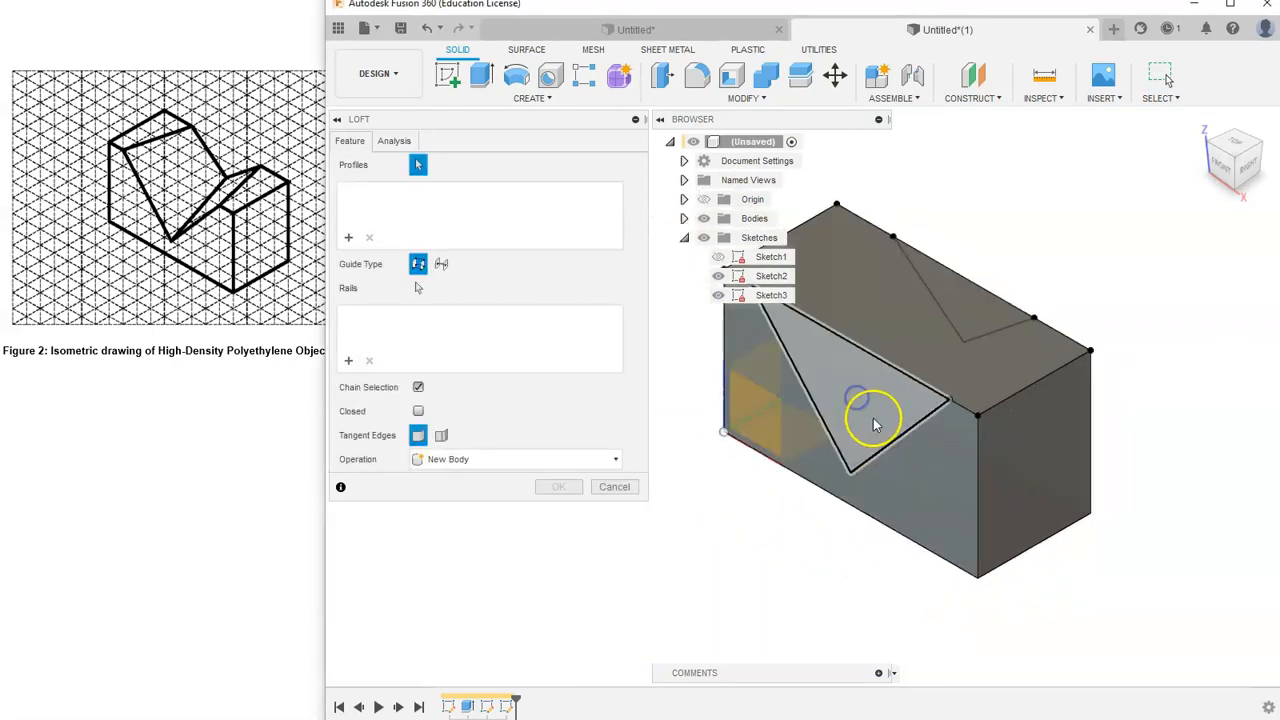
click(872, 422)
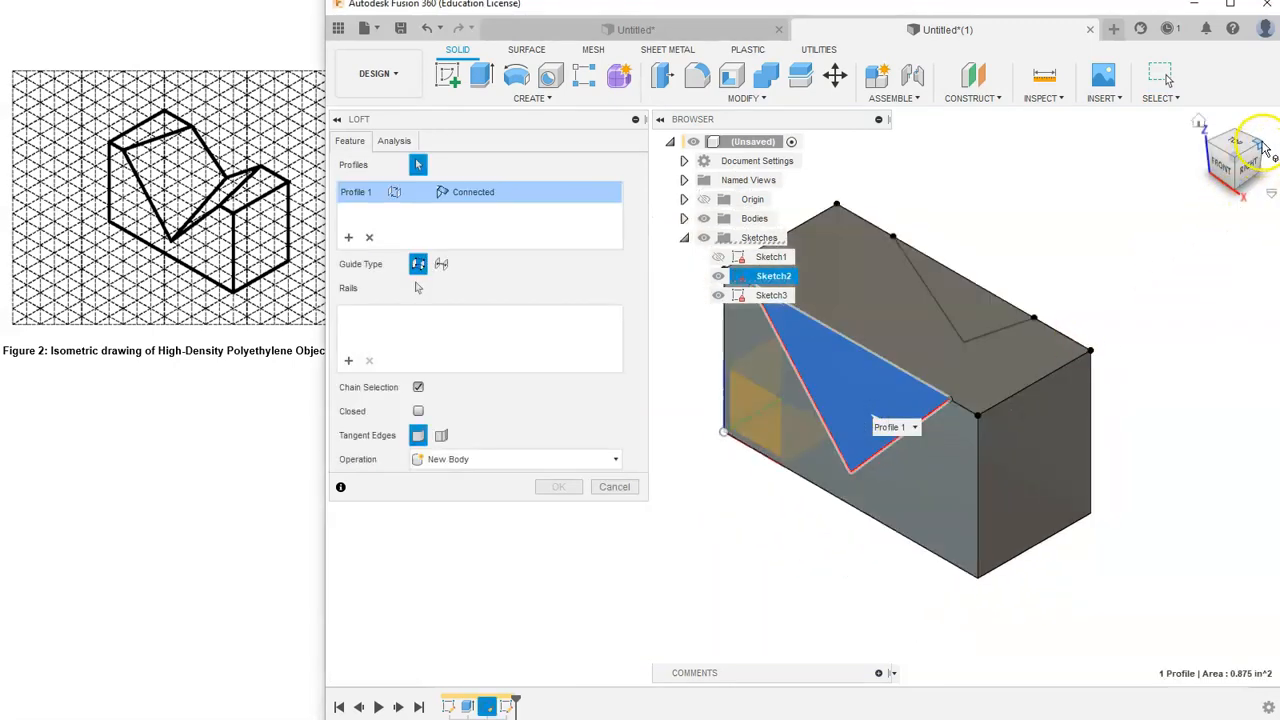
shift+middle_drag(1186, 257, 829, 414)
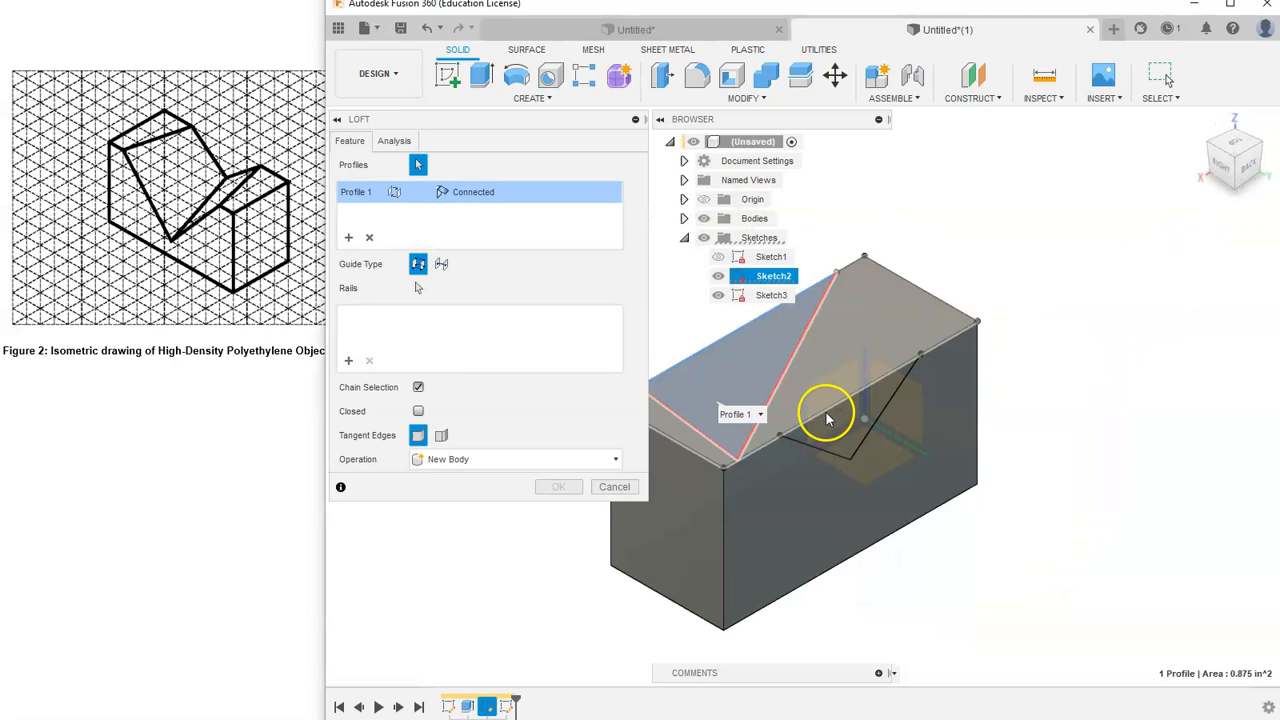
click(883, 418)
shift+middle_drag(1200, 126, 622, 407)
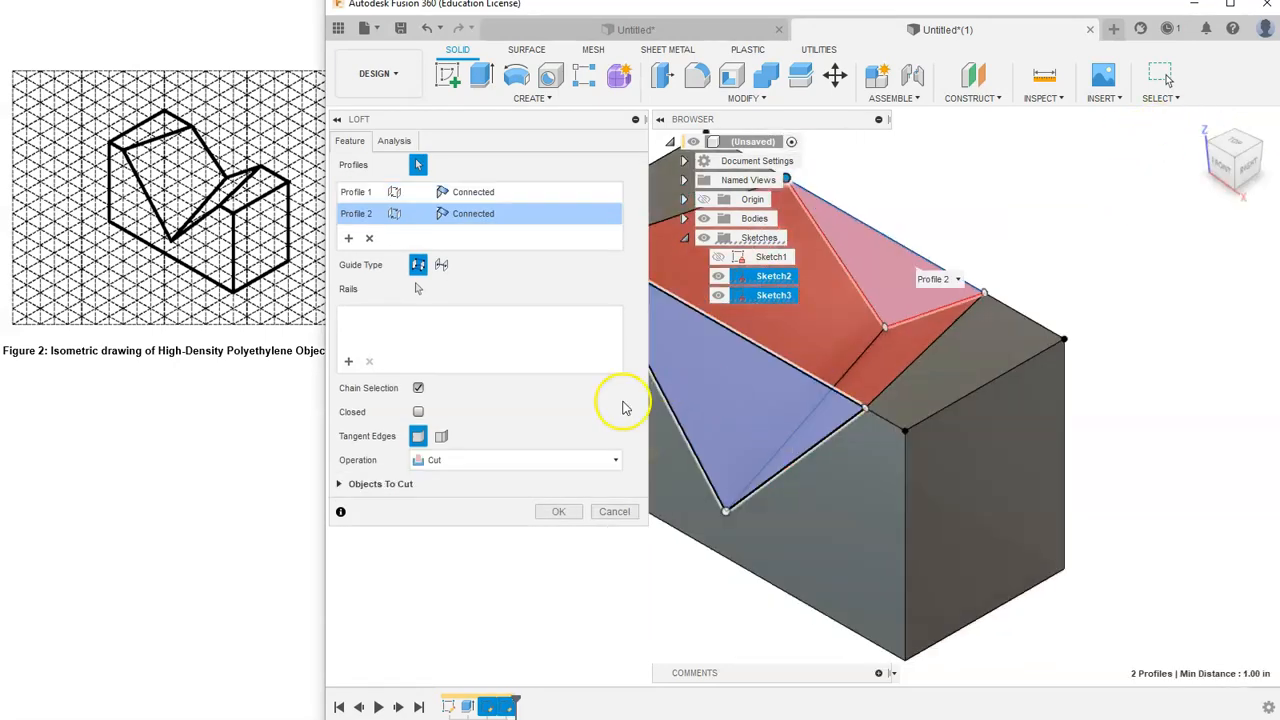
click(558, 511)
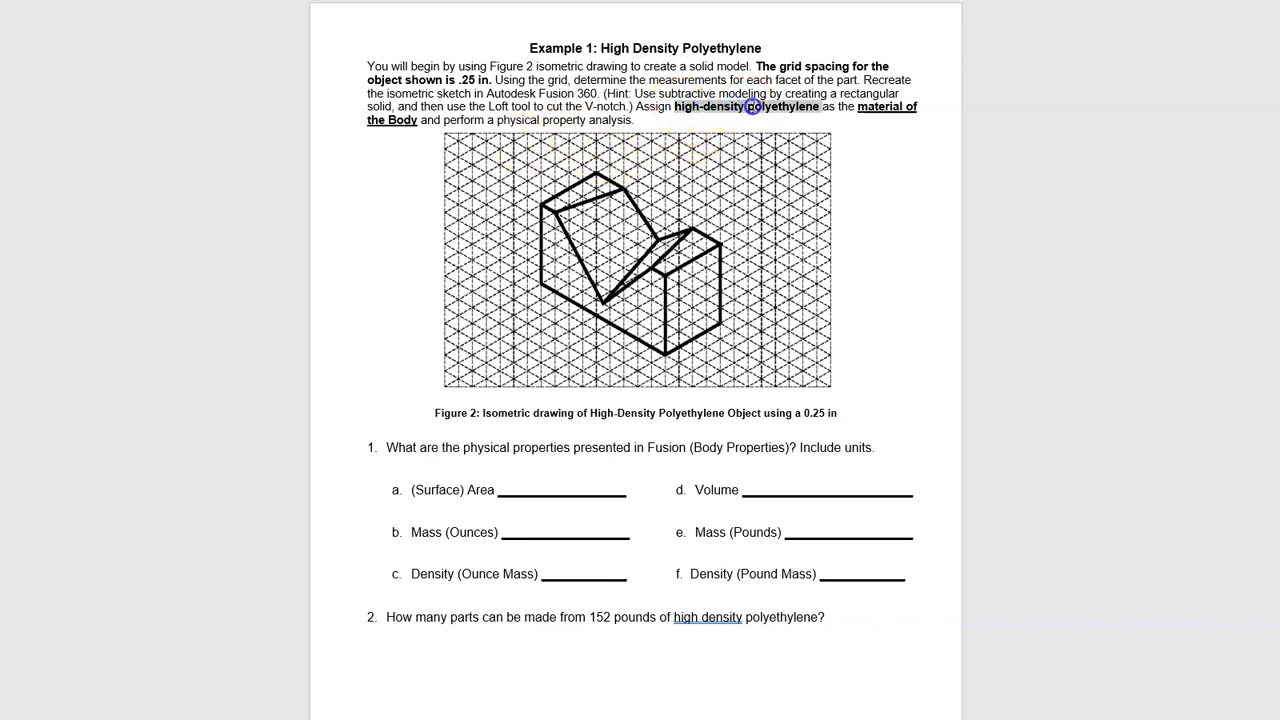
- Review the assignment's material requirement, then return to the modeling window and widen it
click(856, 131)
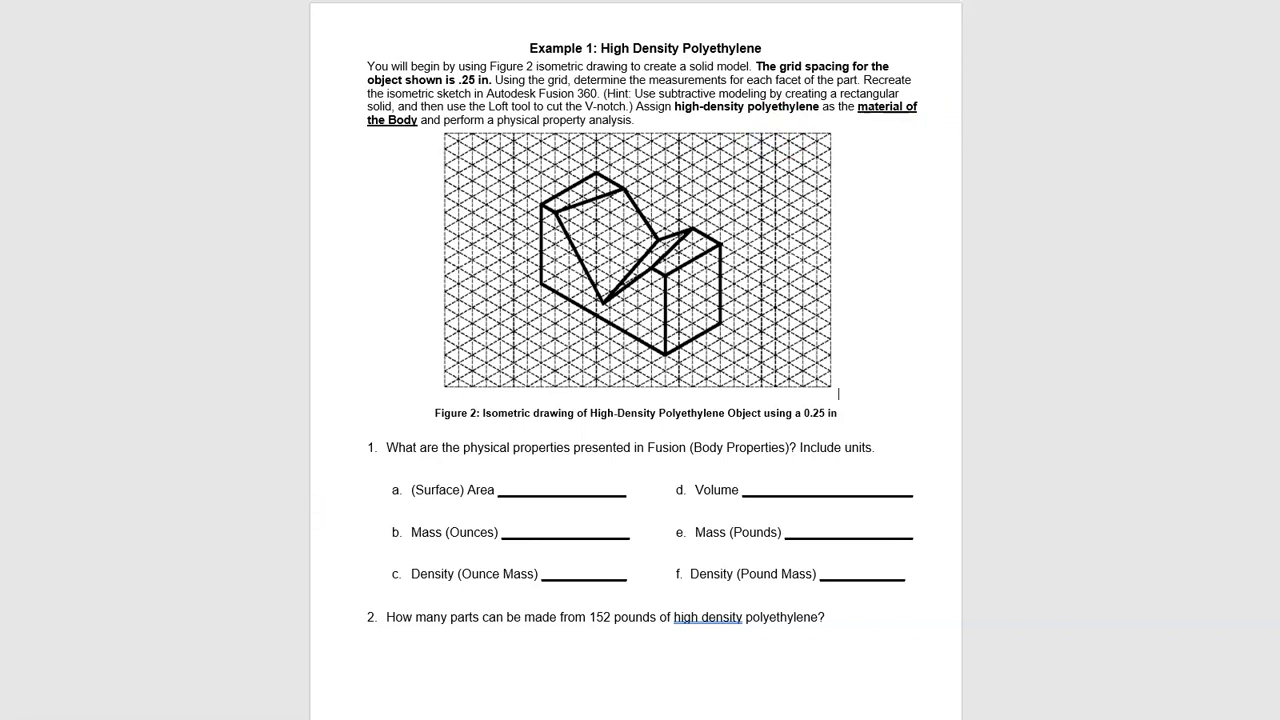
key(alt+Tab)
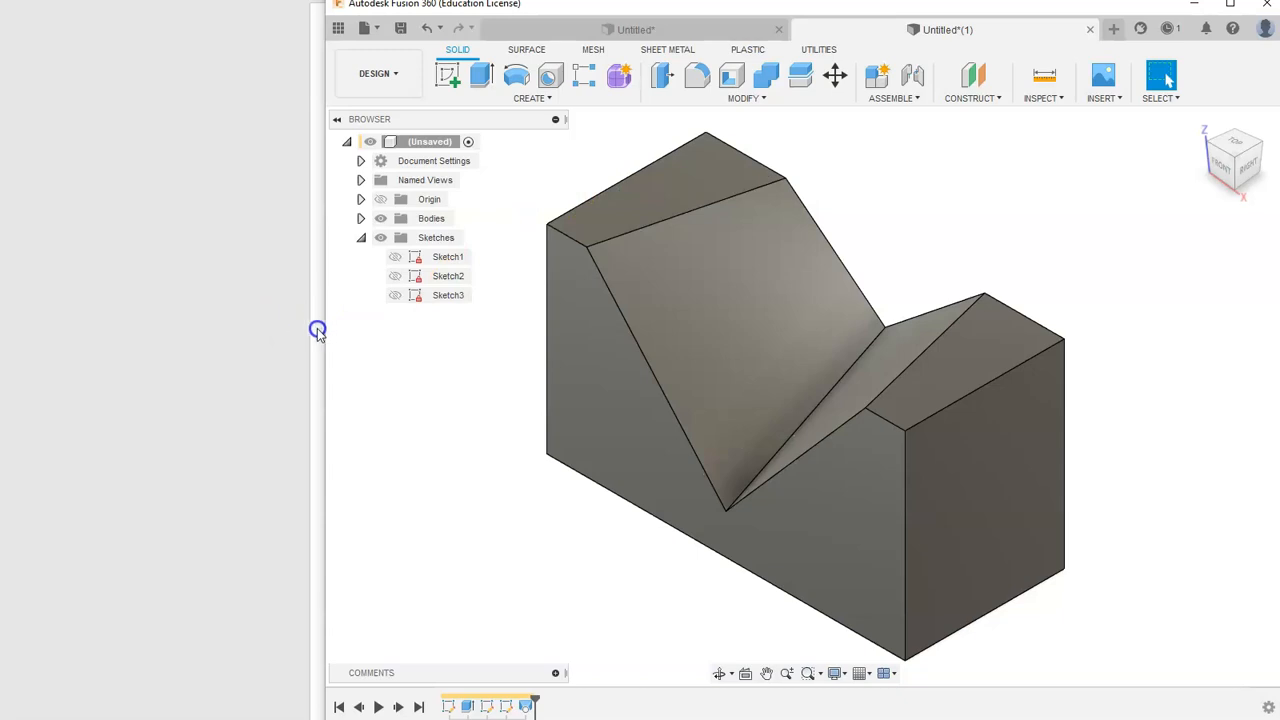
drag(324, 332, 7, 318)
click(42, 238)
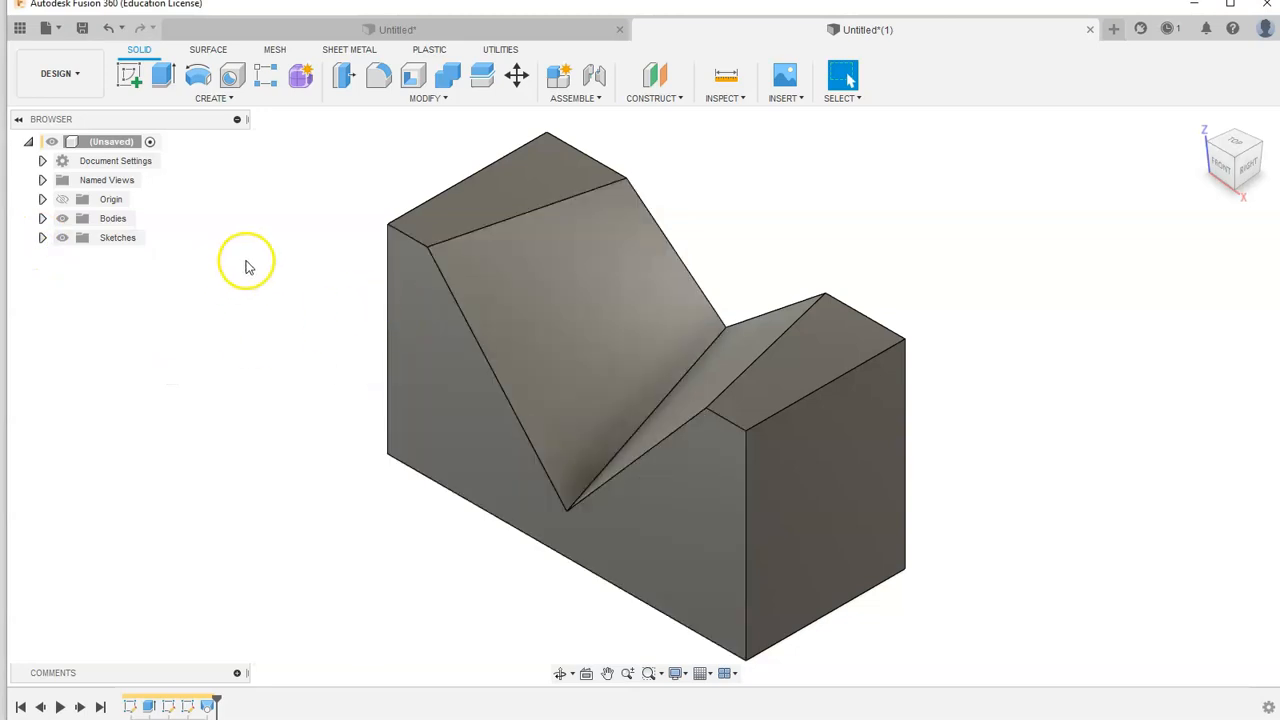
- Open the Physical Material dialog for Body1
click(426, 99)
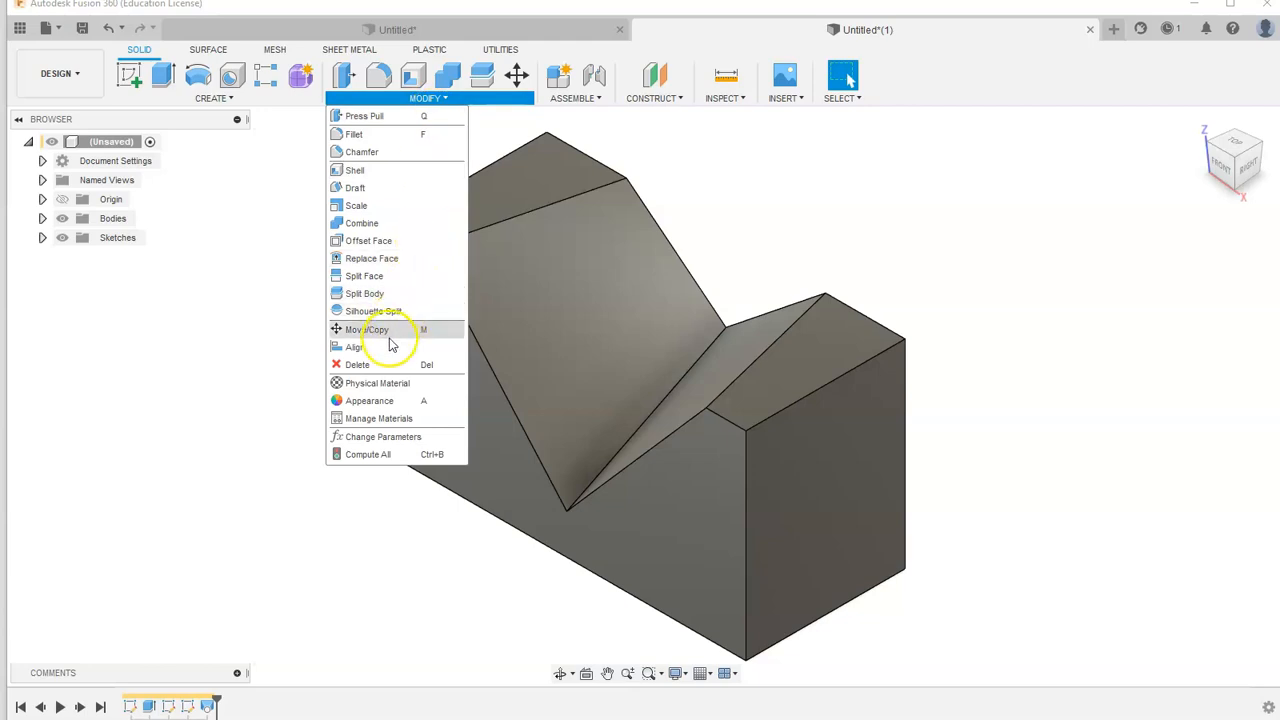
click(257, 337)
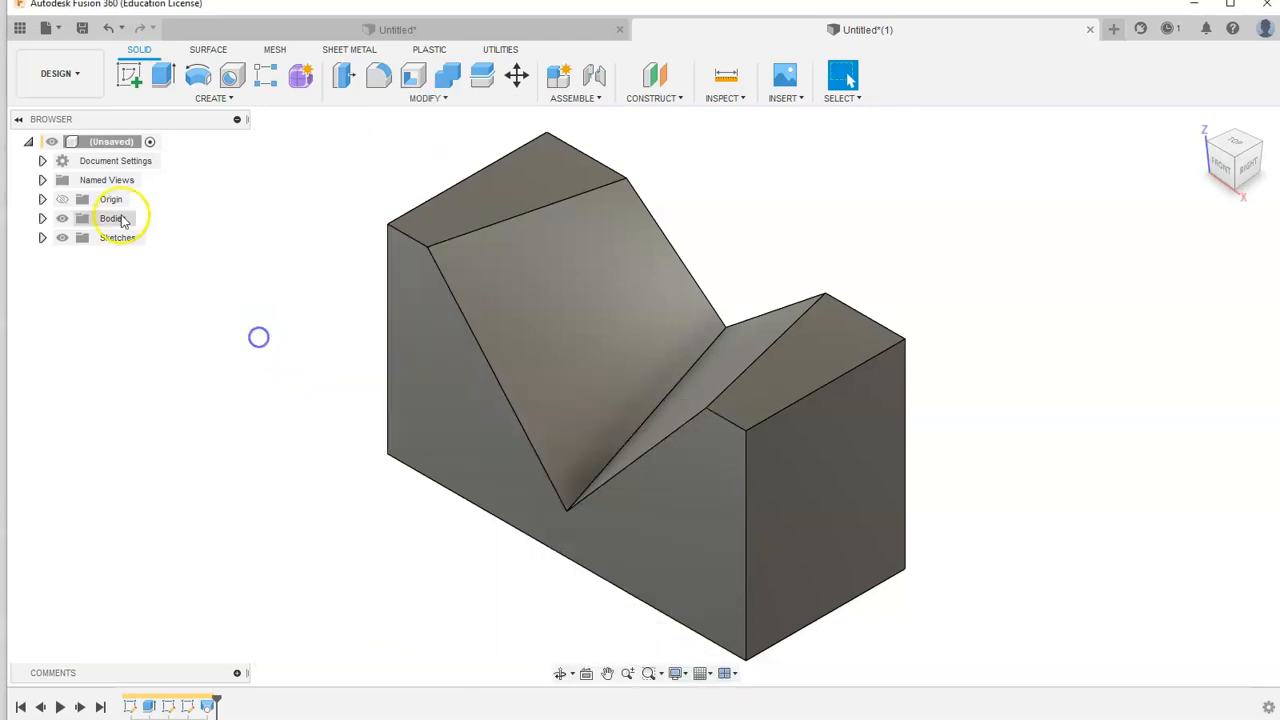
click(42, 218)
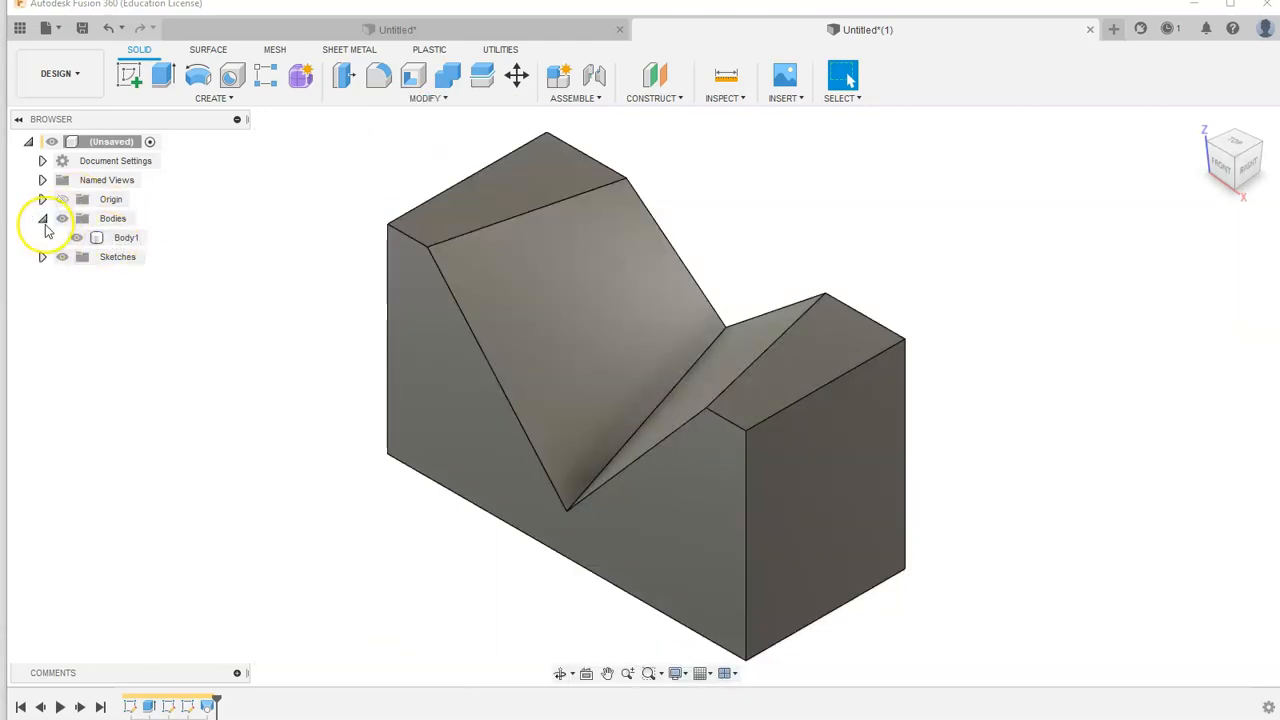
right_click(104, 243)
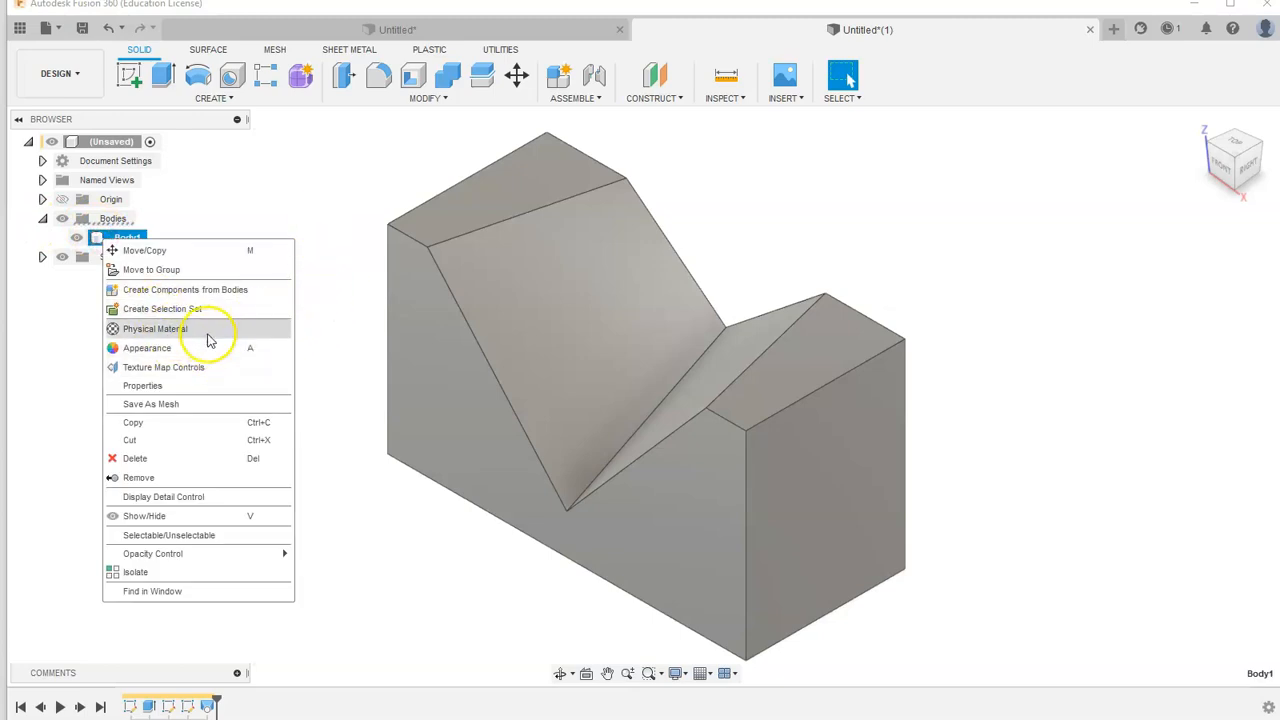
click(320, 192)
click(735, 174)
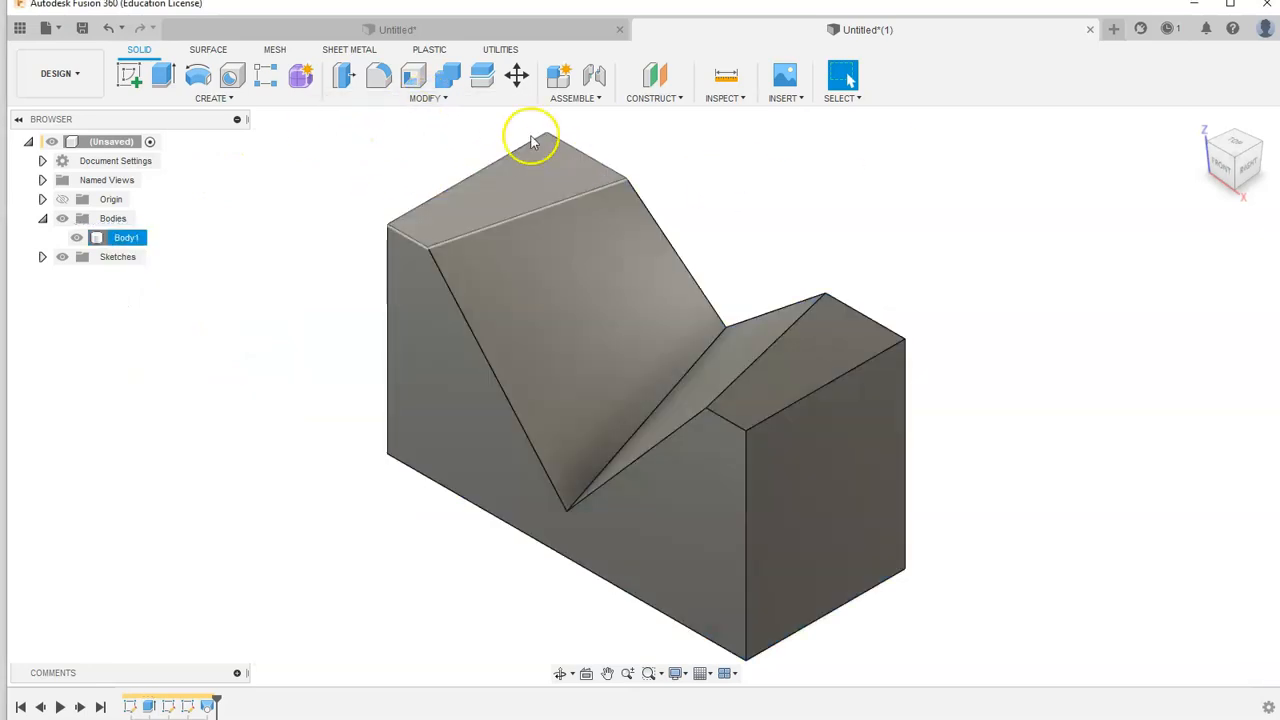
click(446, 99)
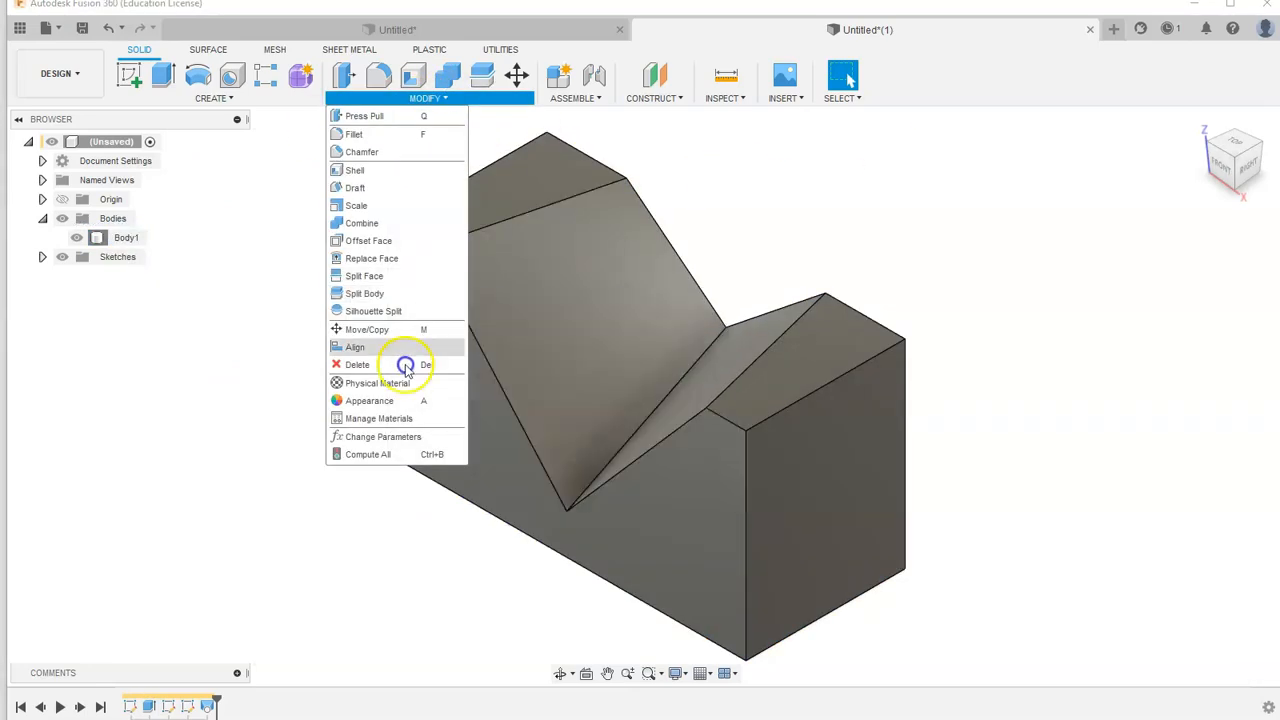
click(381, 383)
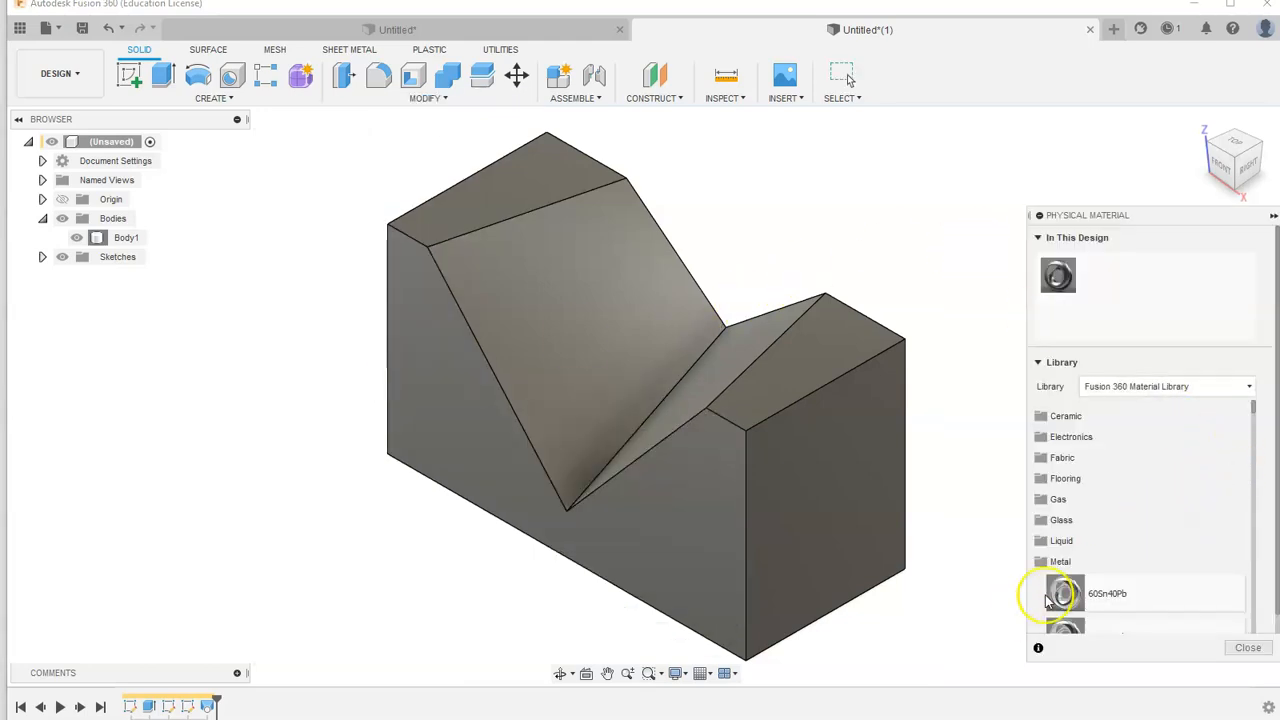
- Assign Polyethylene, High Density from the Plastic category of the Fusion 360 Material Library to the block
click(1059, 563)
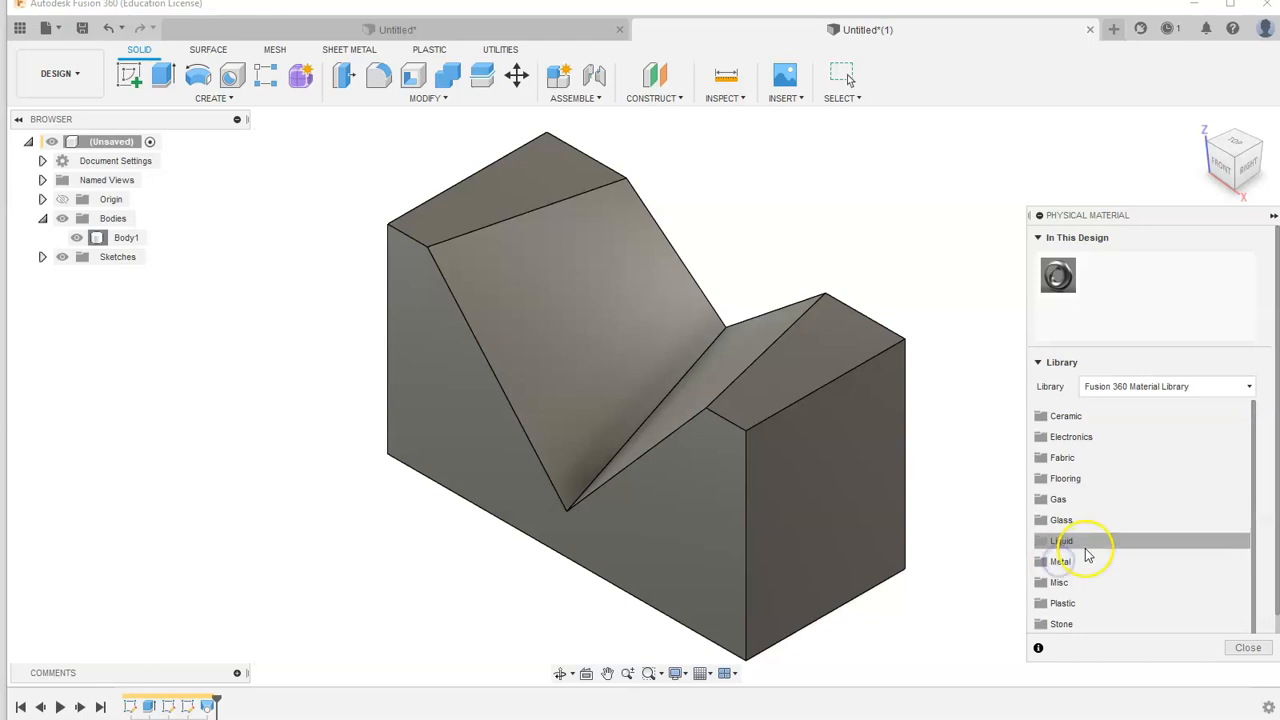
scroll(1088, 555, down, 1)
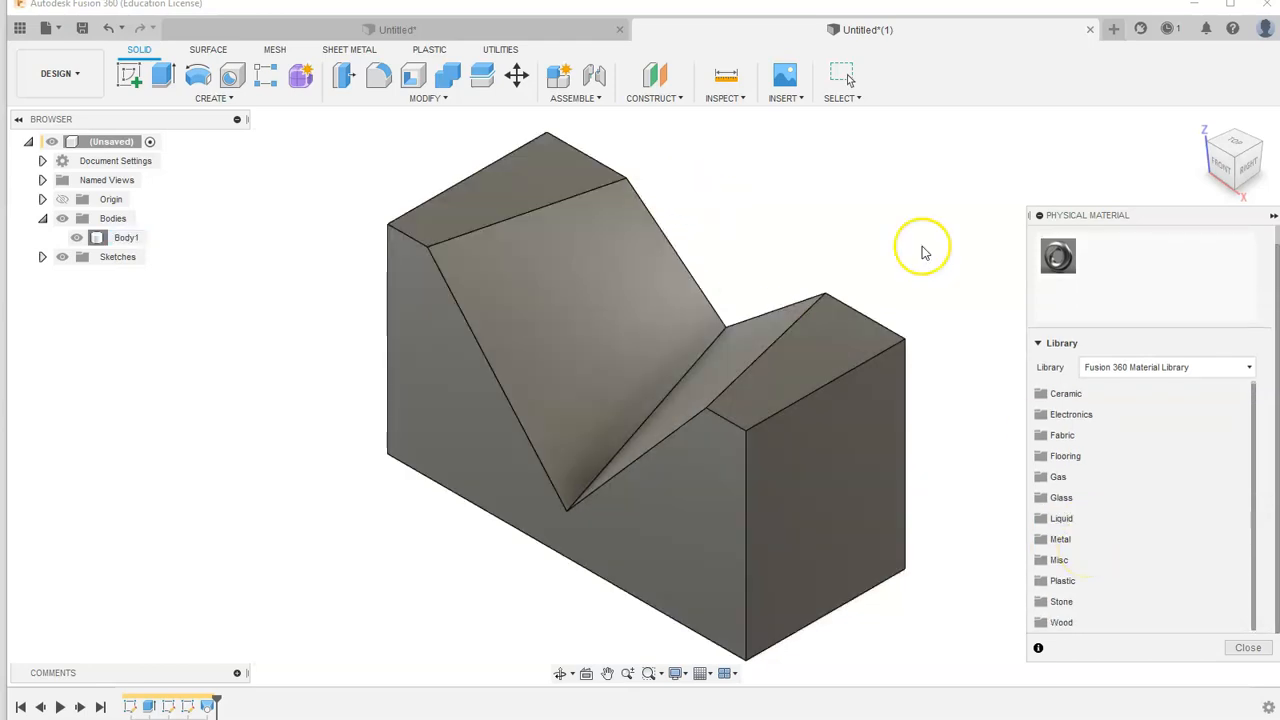
click(1091, 581)
scroll(1123, 531, down, 10)
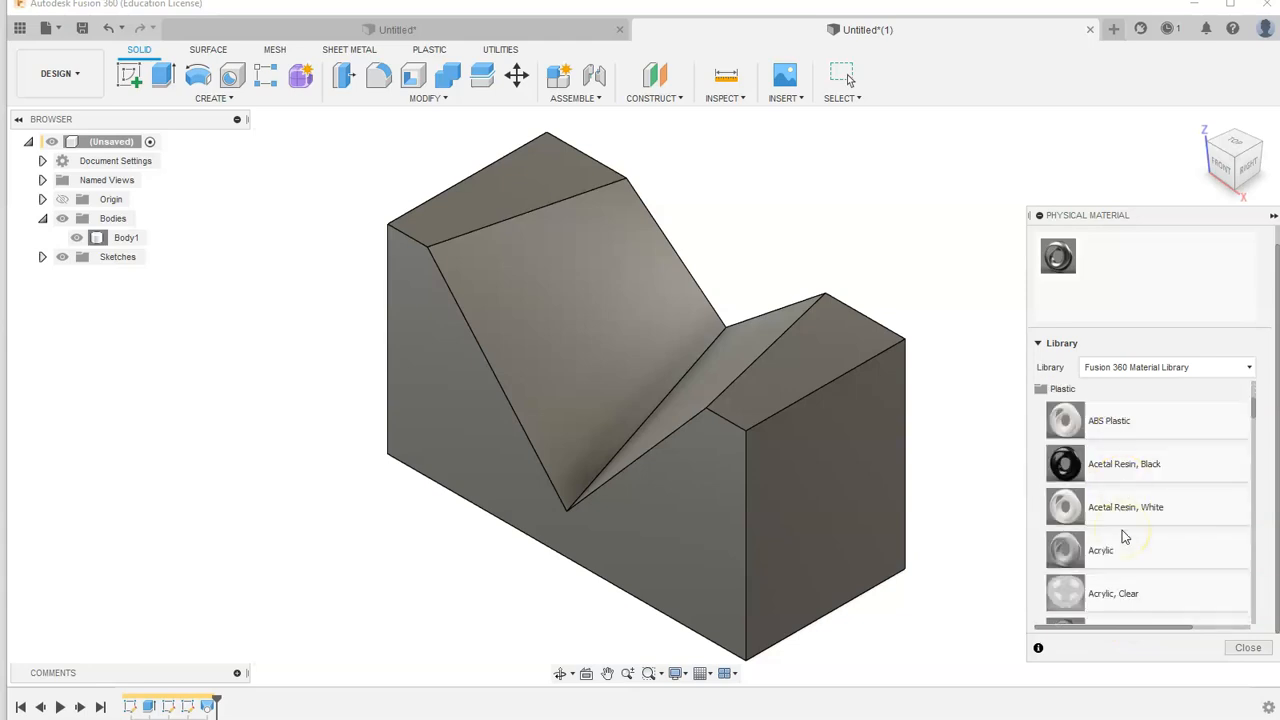
scroll(1190, 478, down, 3)
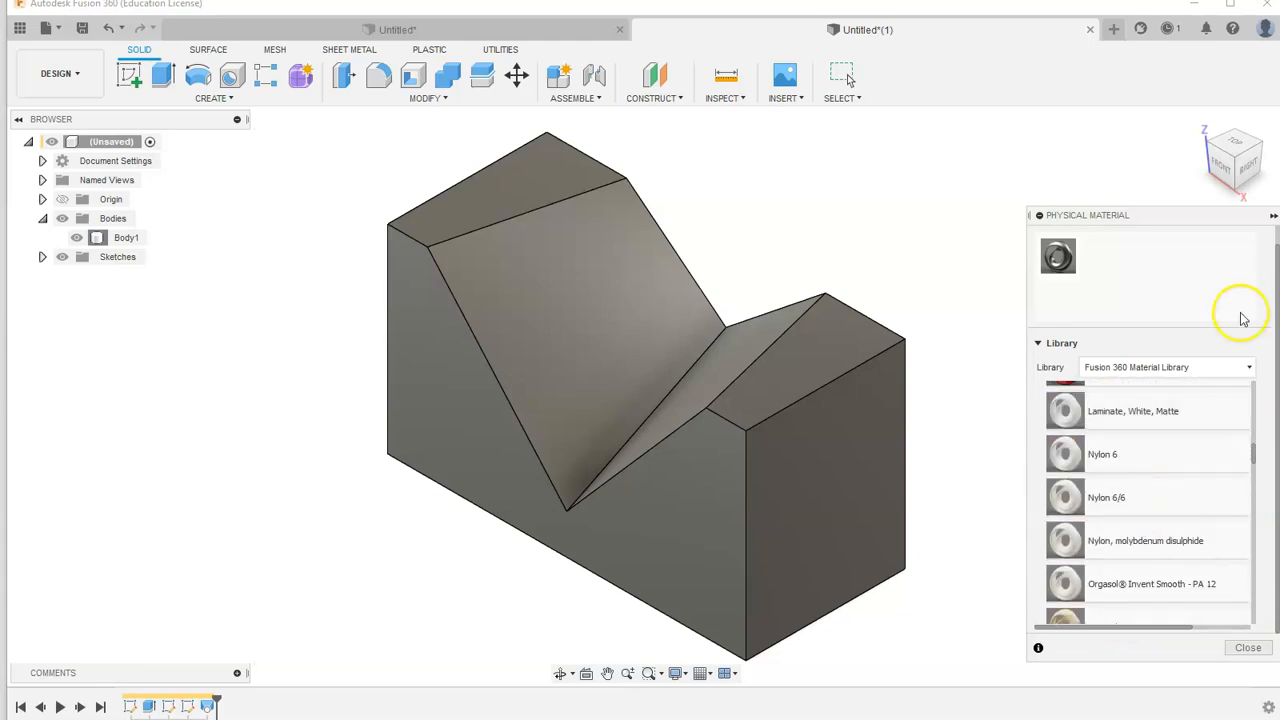
scroll(1216, 466, down, 5)
scroll(1147, 500, down, 1)
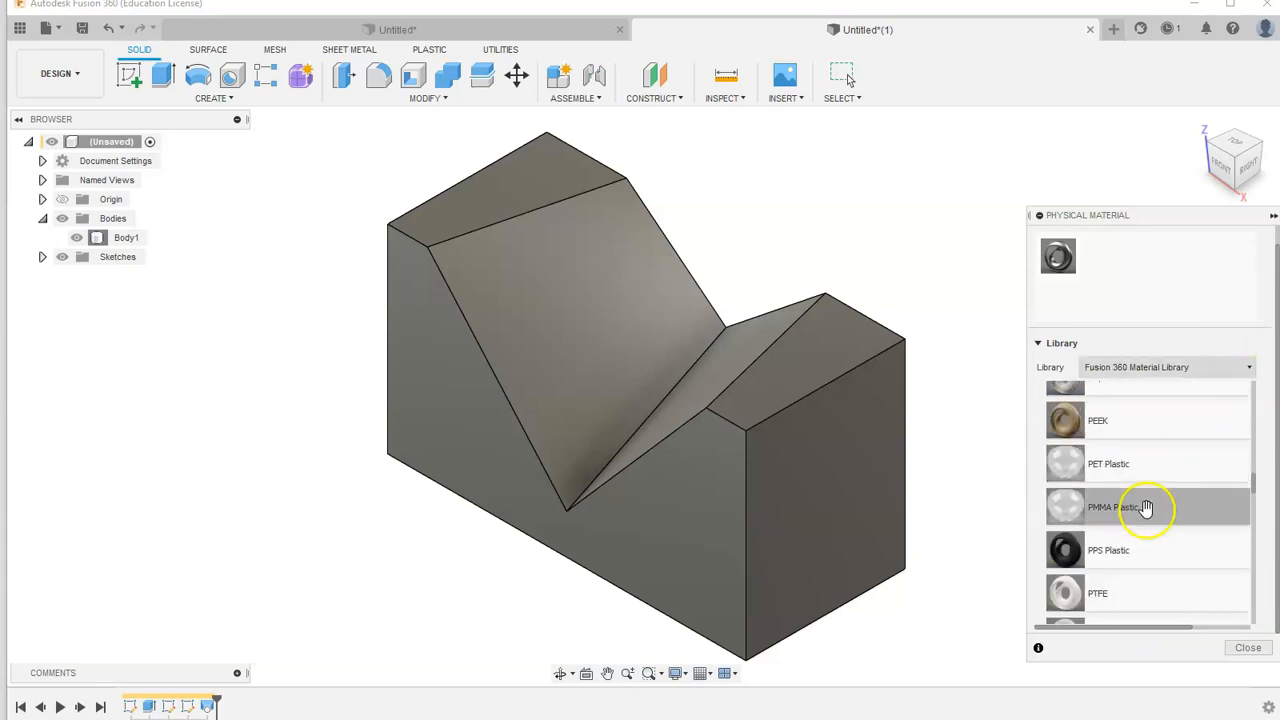
scroll(1110, 510, down, 2)
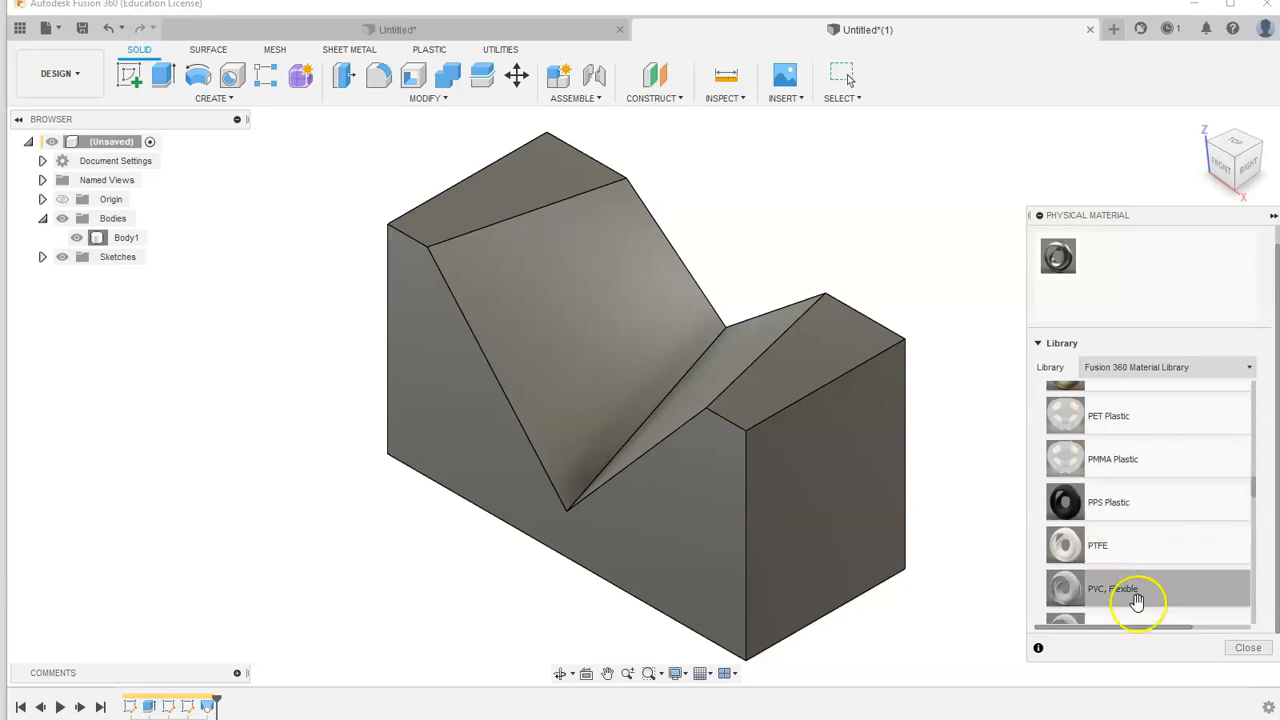
scroll(1108, 500, down, 3)
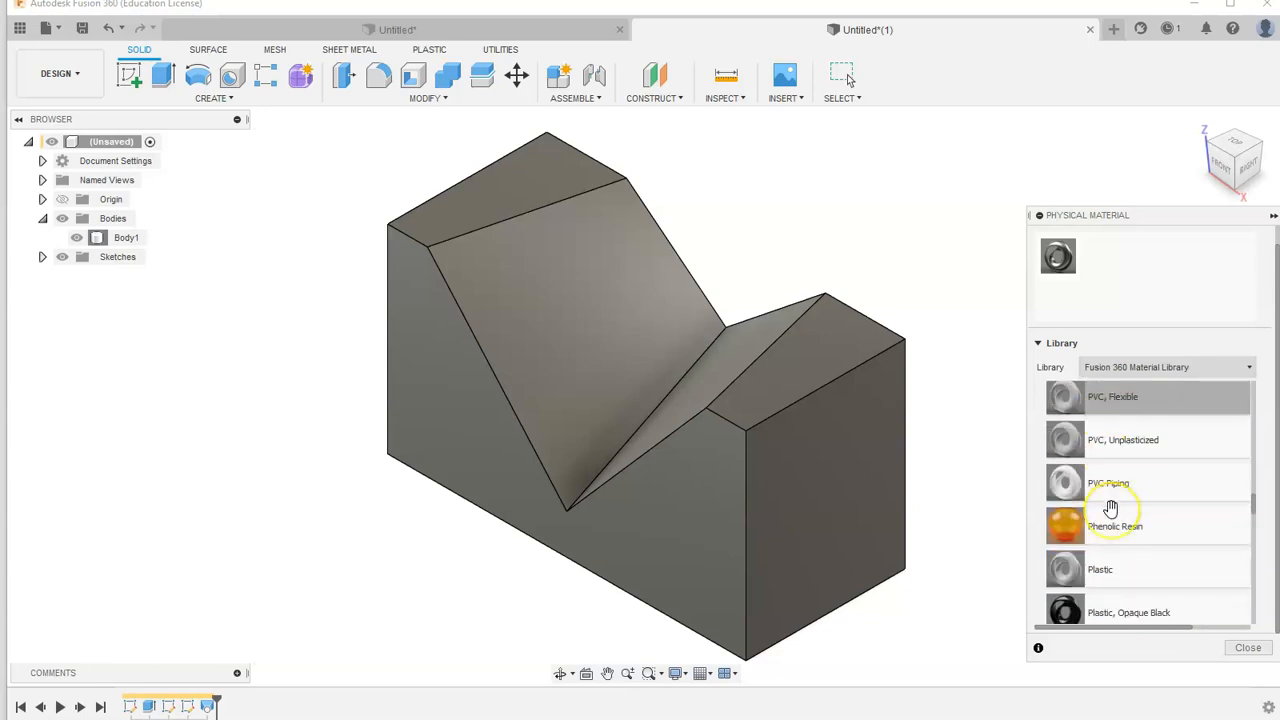
scroll(1120, 525, down, 5)
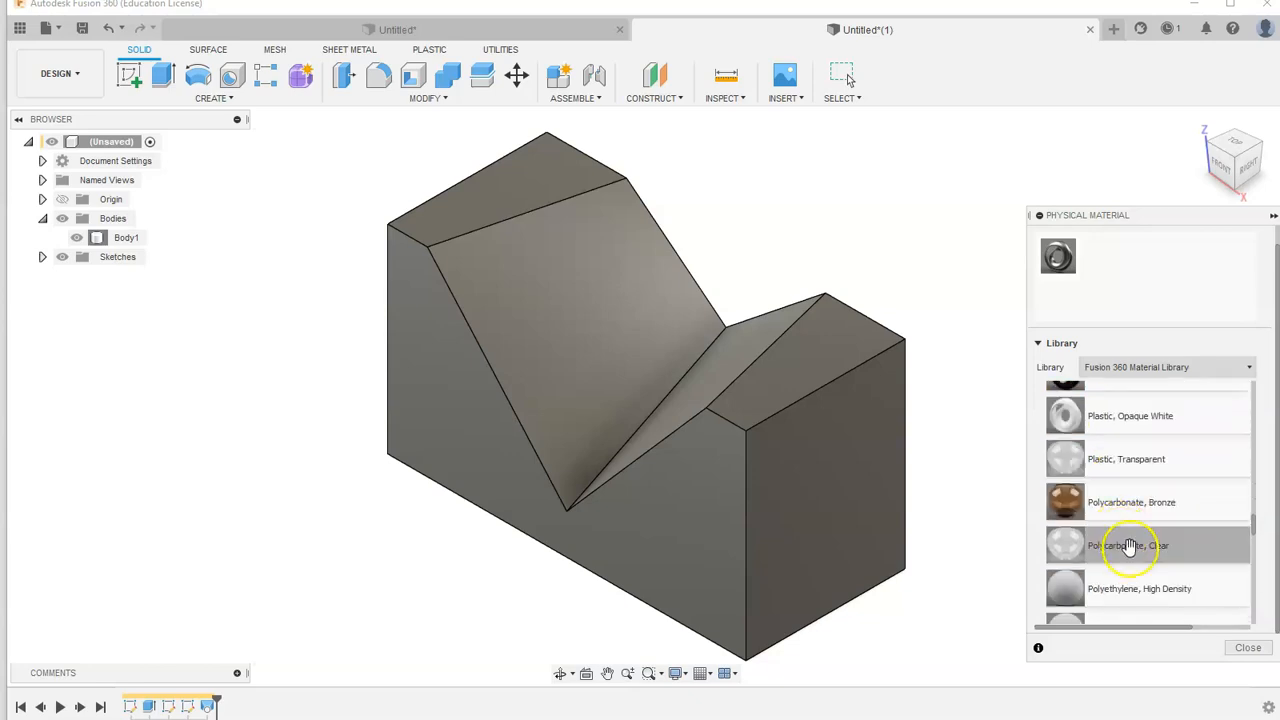
scroll(1149, 545, down, 1)
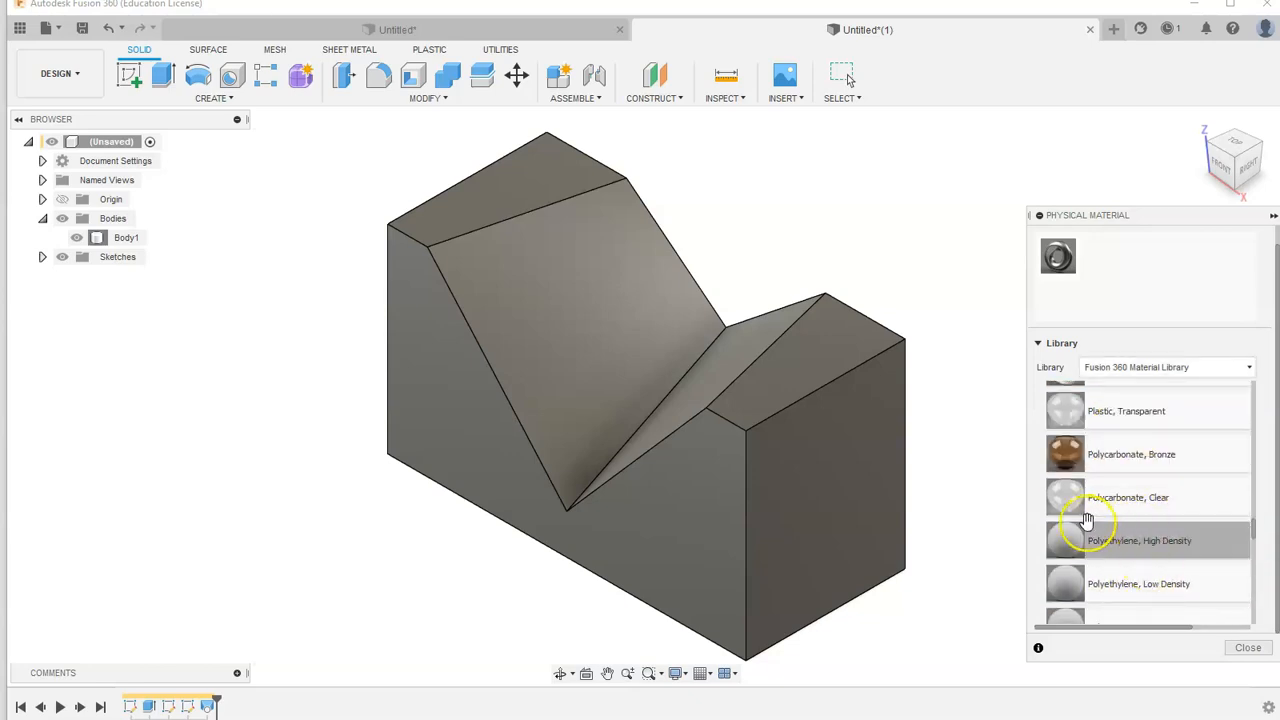
scroll(1165, 575, down, 1)
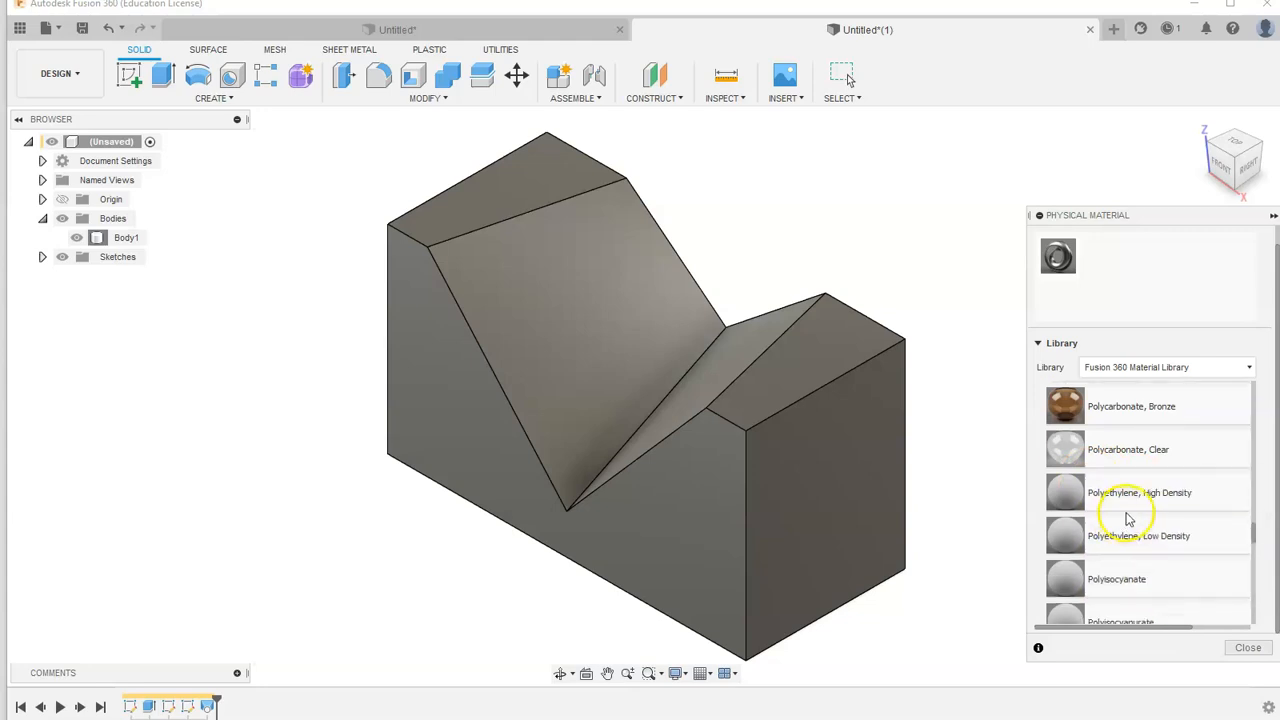
drag(1160, 497, 834, 426)
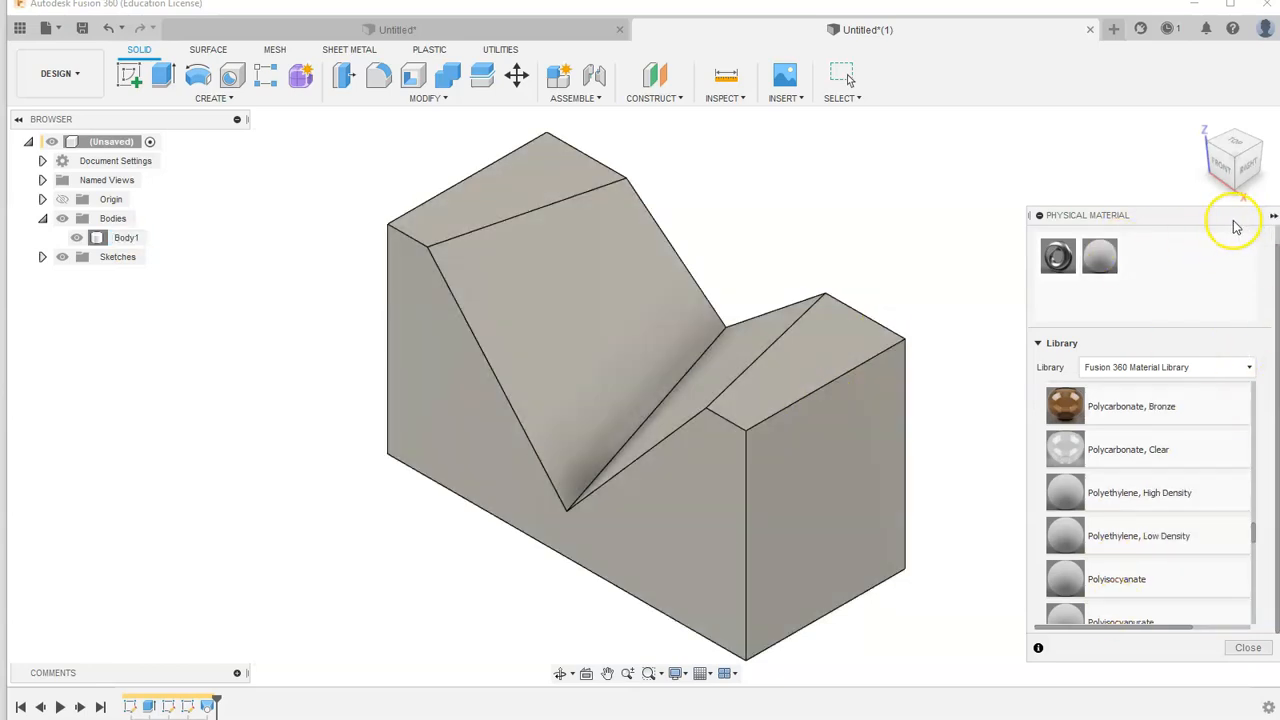
click(1273, 218)
mouse_move(1228, 243)
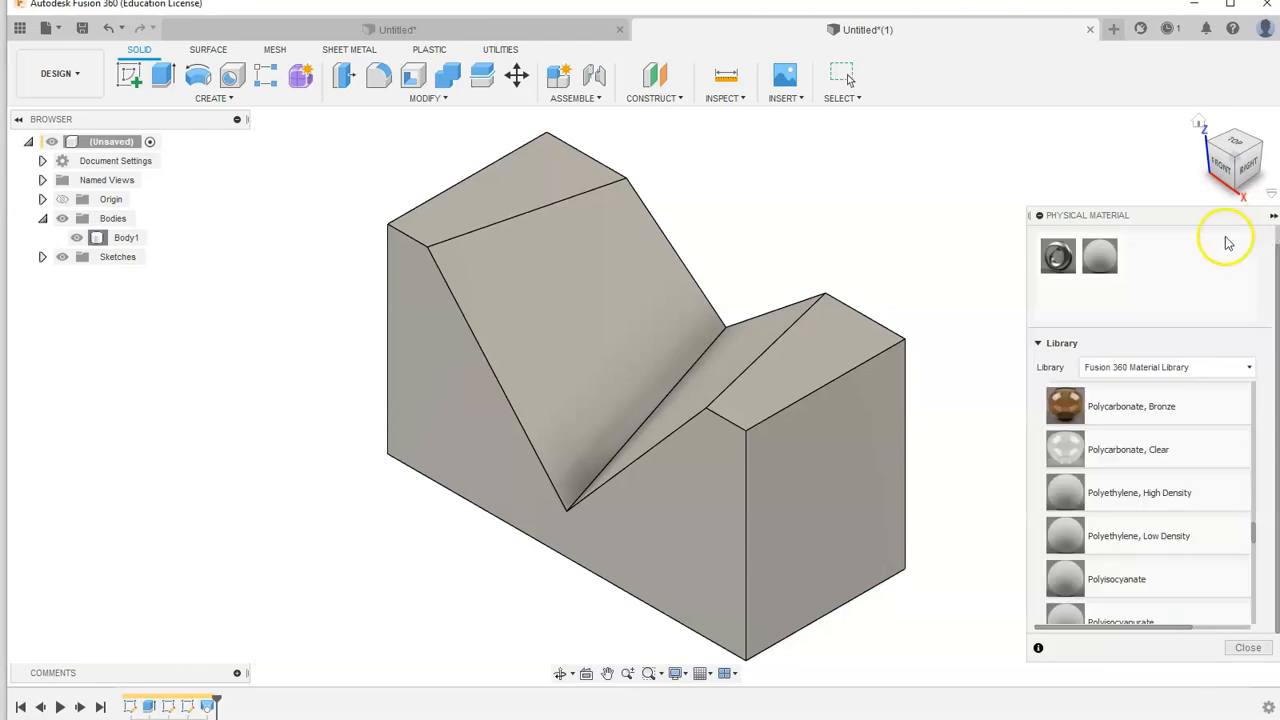
click(1273, 218)
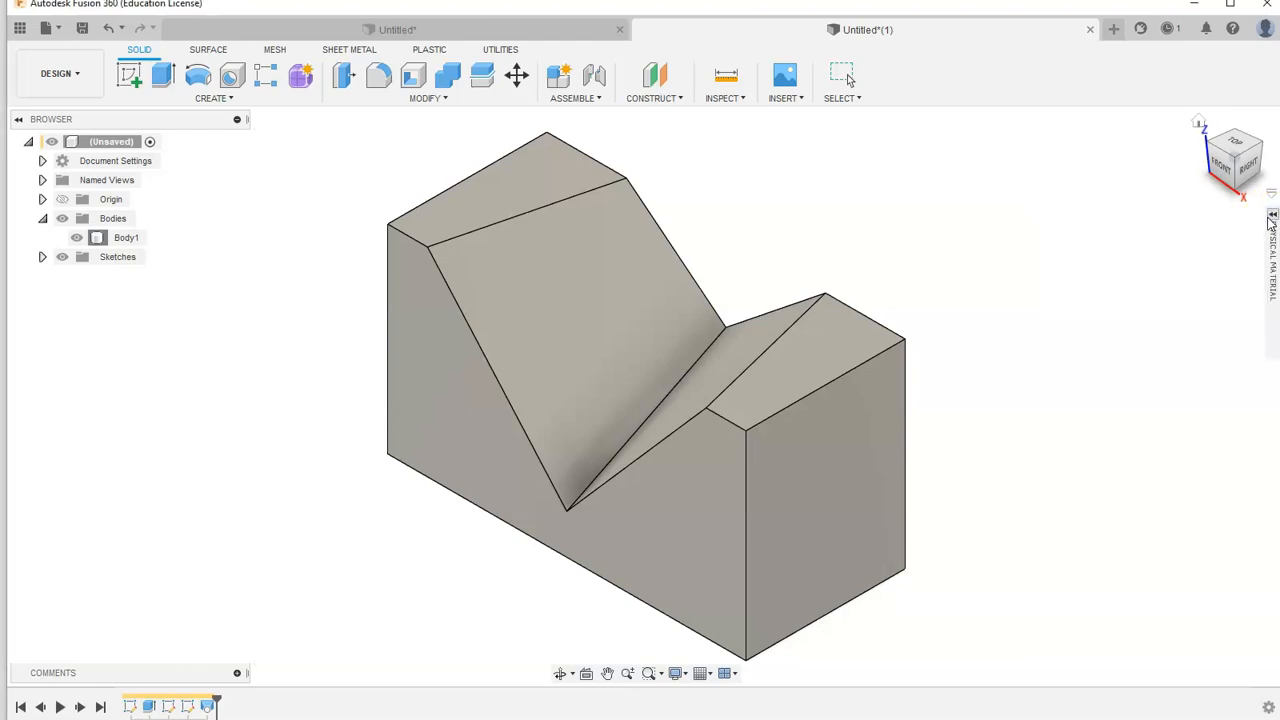
mouse_move(1271, 221)
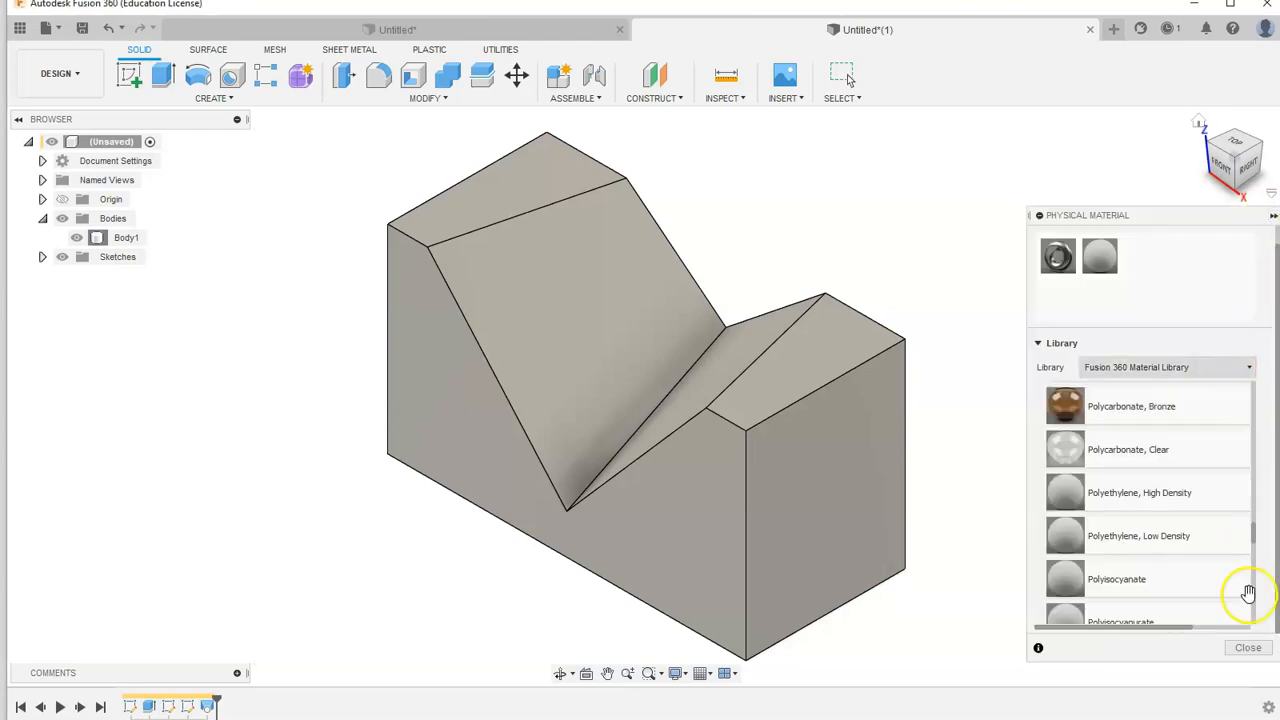
click(1273, 218)
mouse_move(1272, 340)
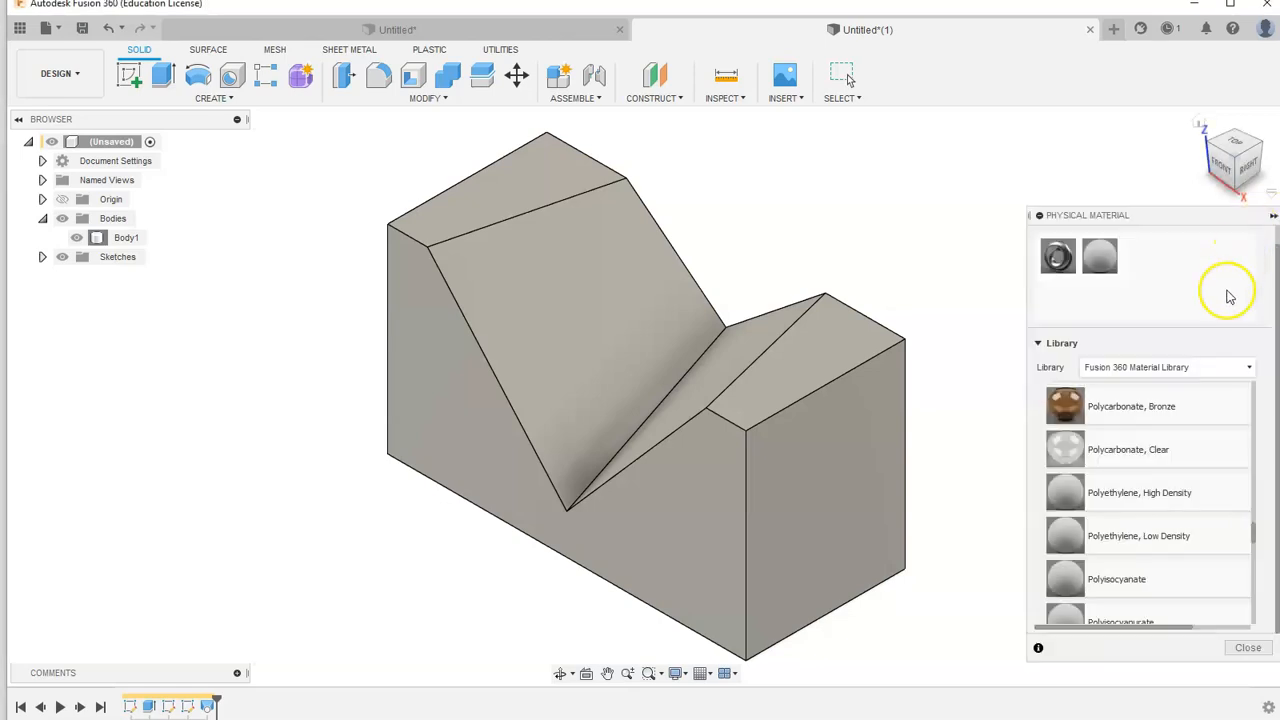
- Select Body1 and close the Physical Material panel
click(843, 392)
click(120, 382)
click(105, 238)
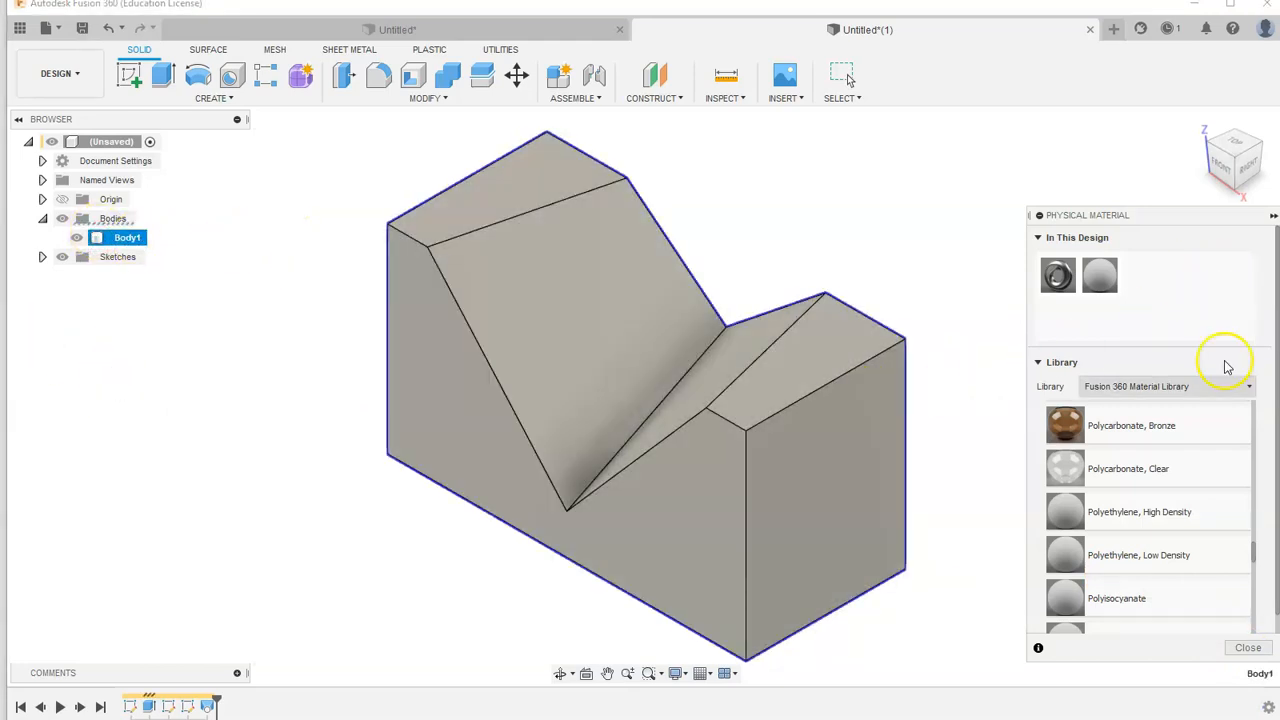
click(1272, 218)
click(1273, 217)
click(1243, 650)
click(1271, 215)
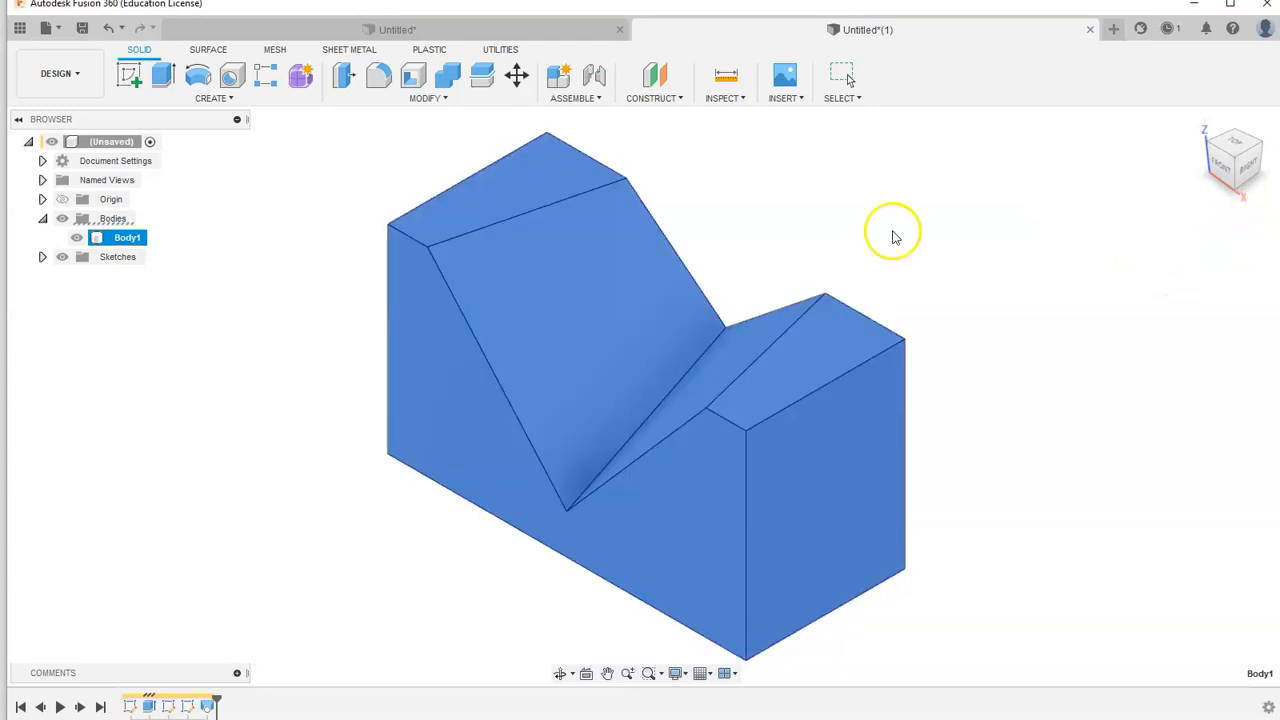
- Open the Properties of Body1 from the browser
click(1151, 269)
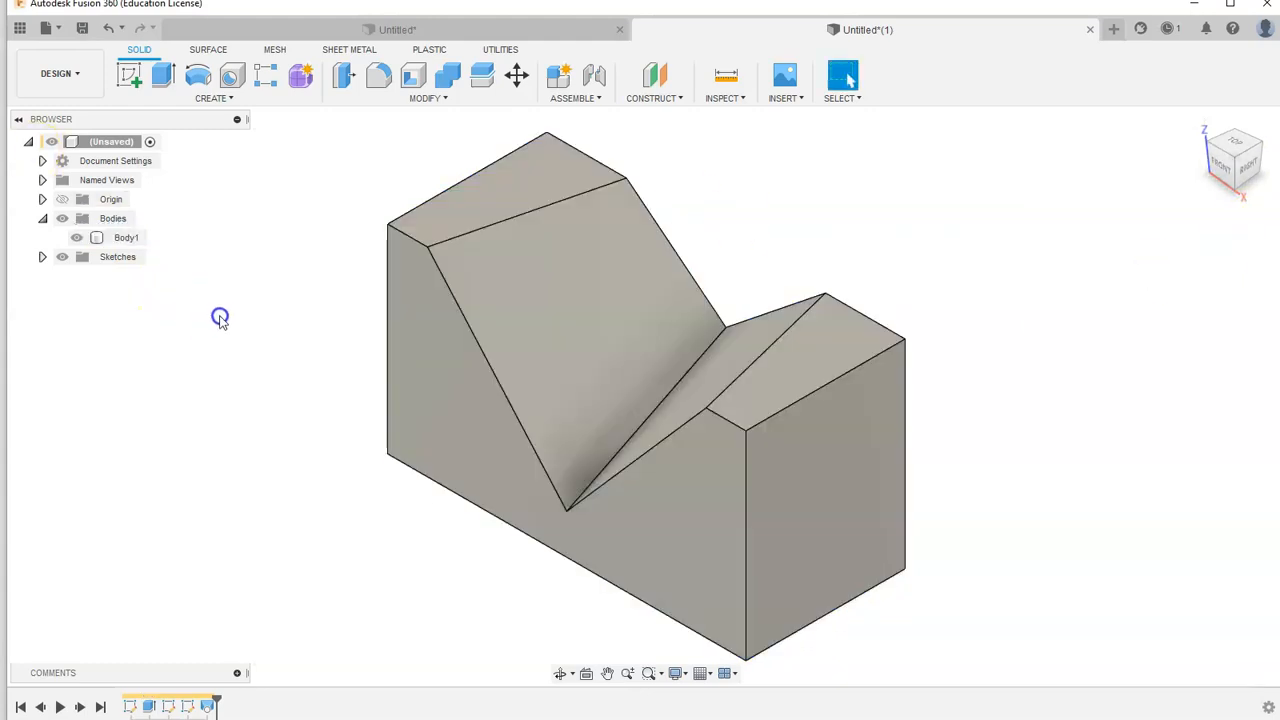
click(43, 219)
click(43, 219)
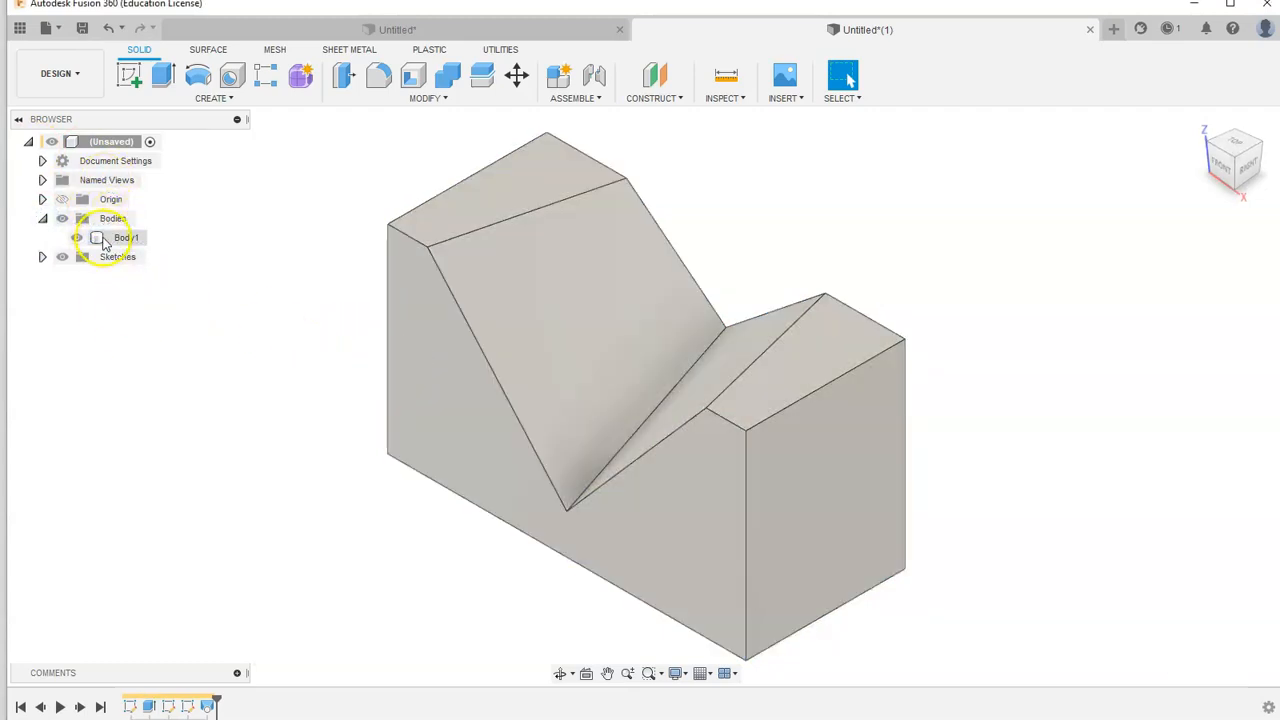
right_click(106, 244)
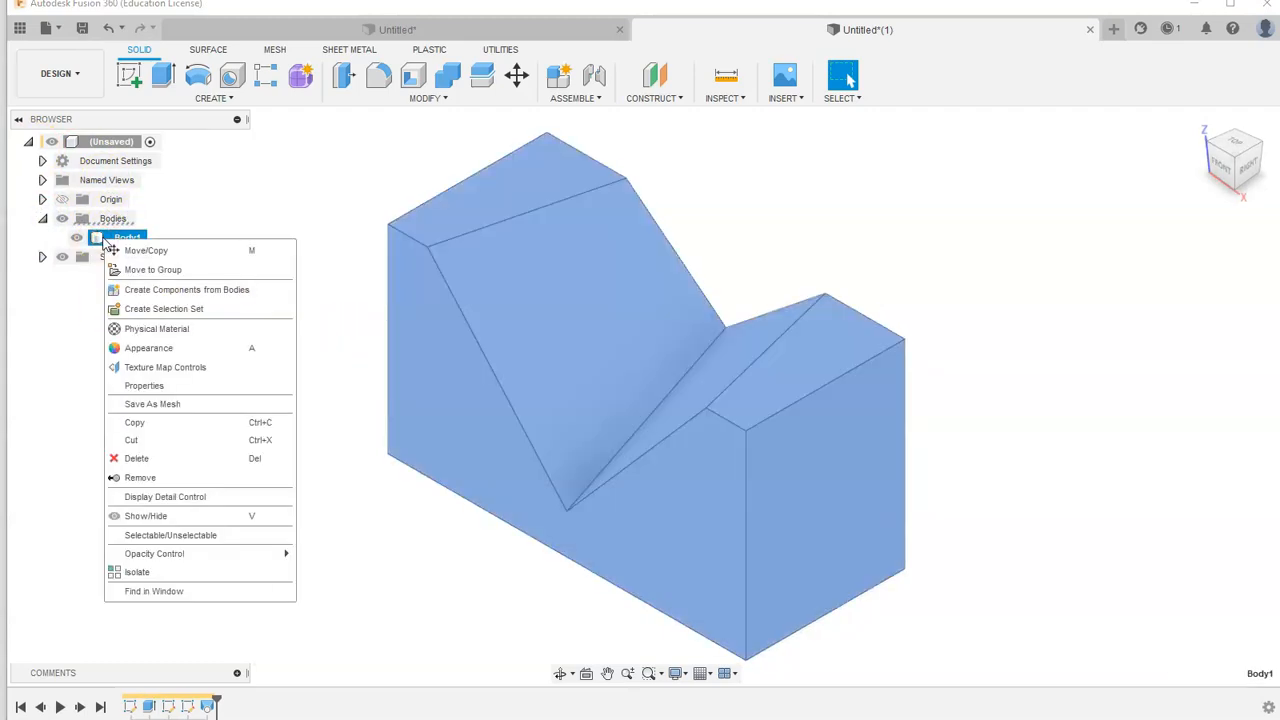
click(146, 386)
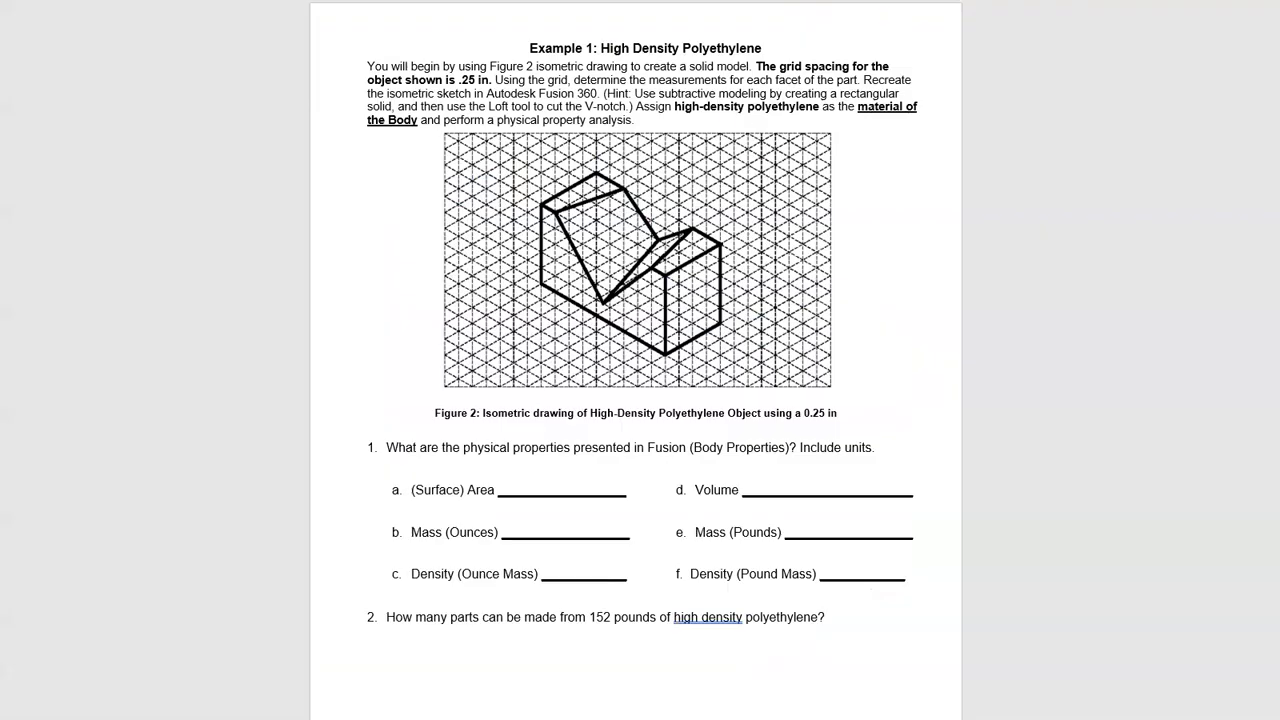
- Compare the assignment's physical-property answer blanks against Body1's properties for area, mass, volume and density
drag(528, 490, 596, 489)
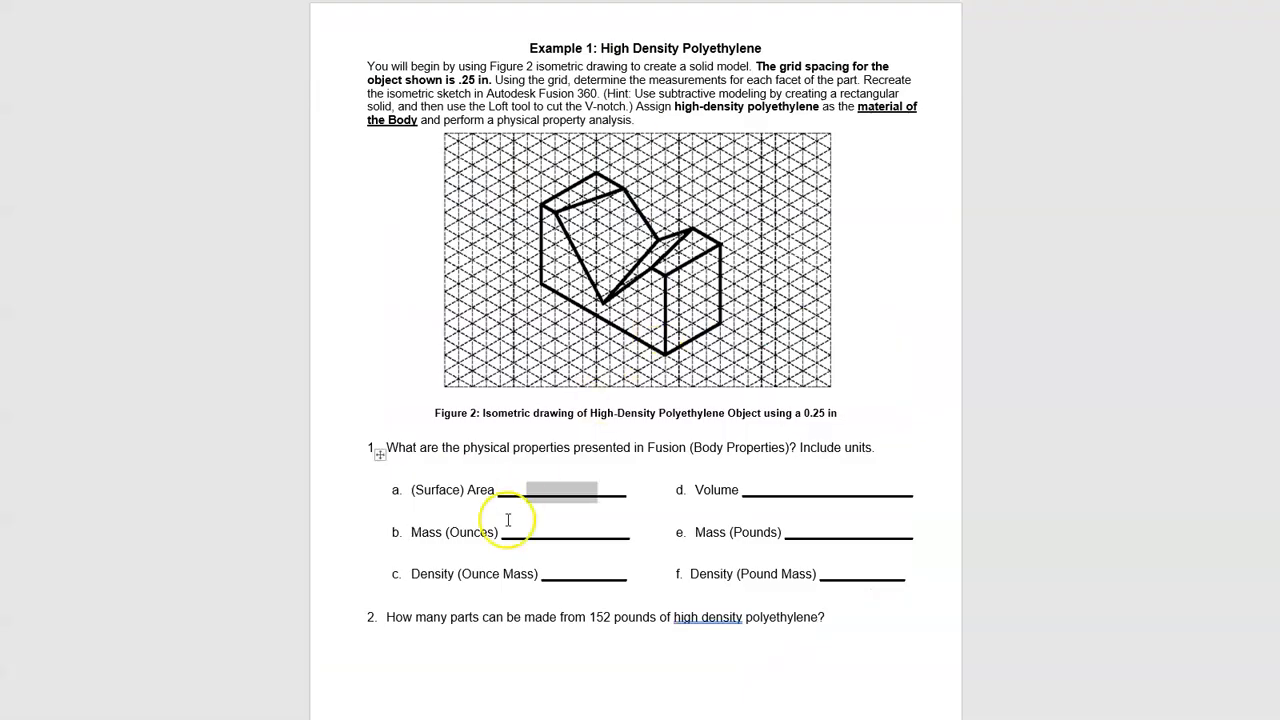
drag(778, 492, 856, 490)
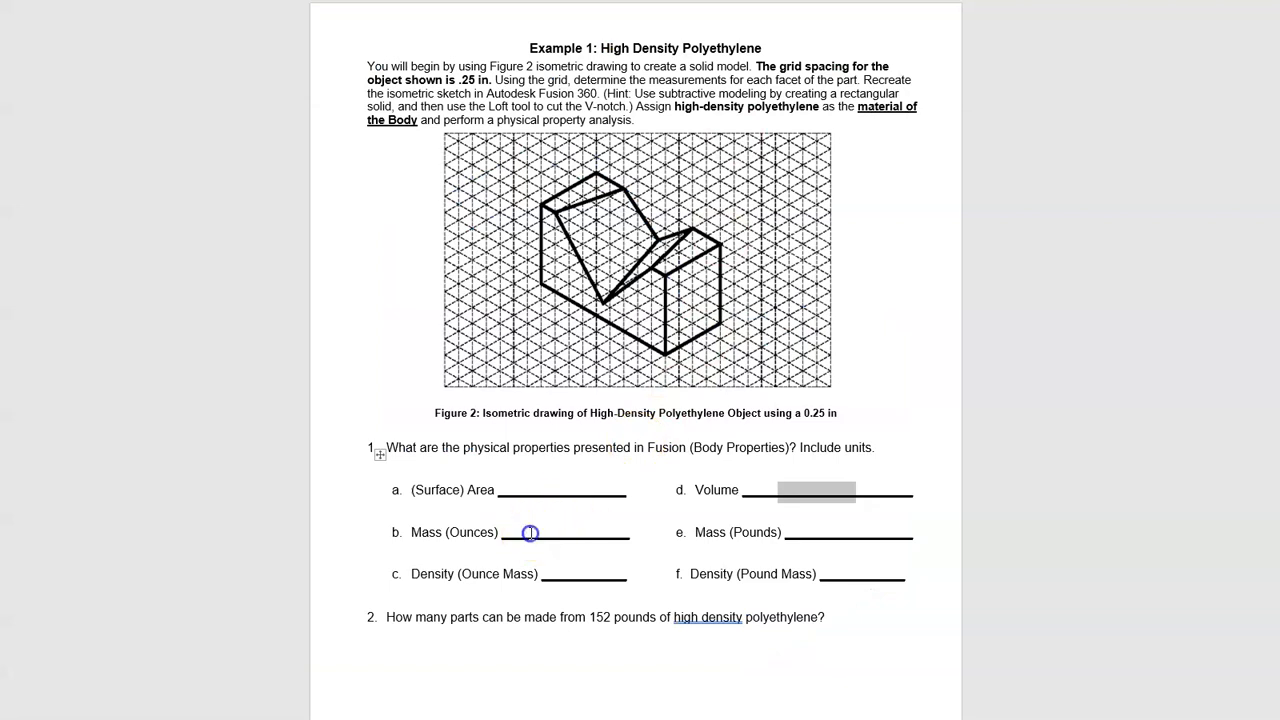
drag(529, 526, 584, 576)
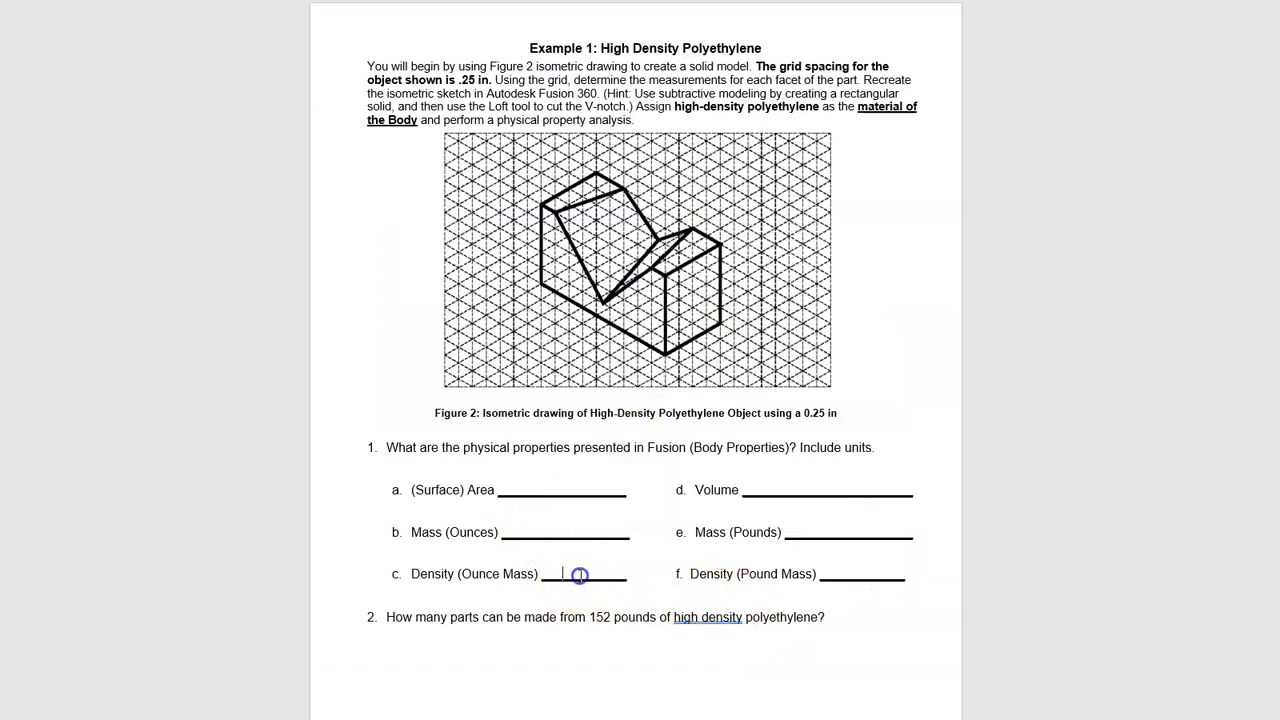
click(633, 594)
click(546, 538)
click(582, 562)
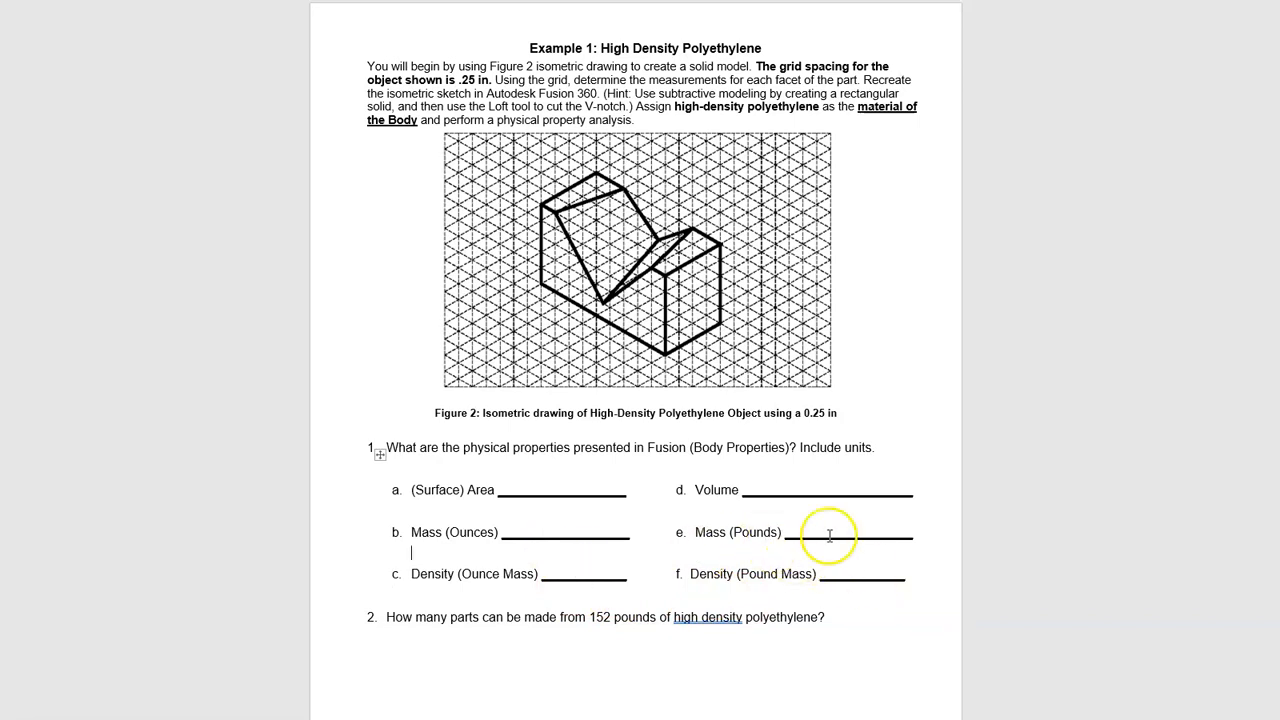
drag(820, 534, 876, 538)
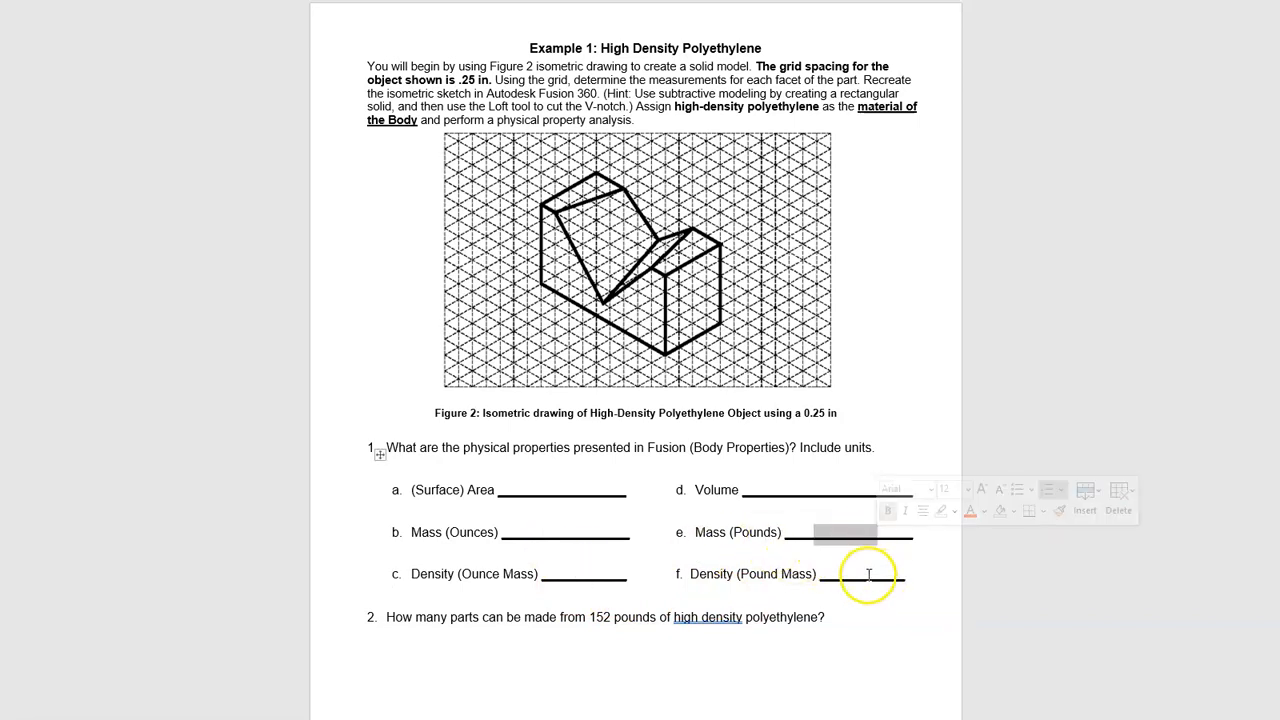
click(840, 542)
drag(837, 578, 884, 579)
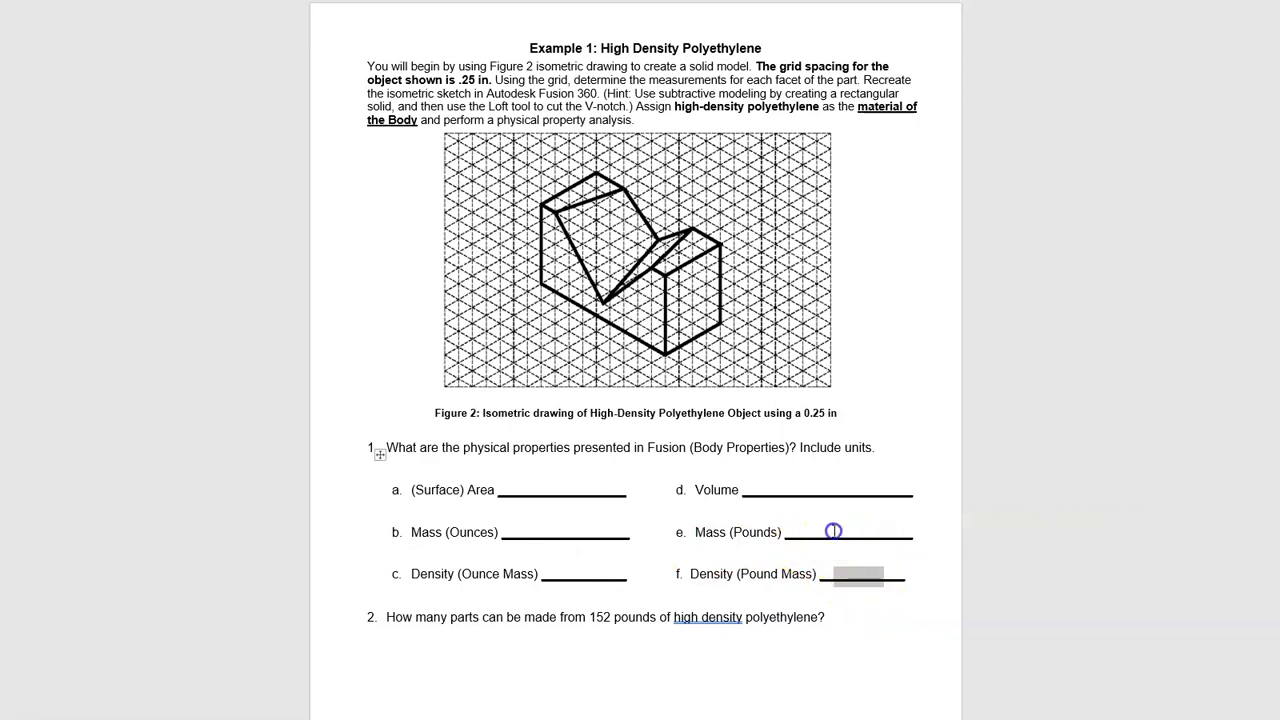
drag(850, 536, 908, 591)
click(845, 578)
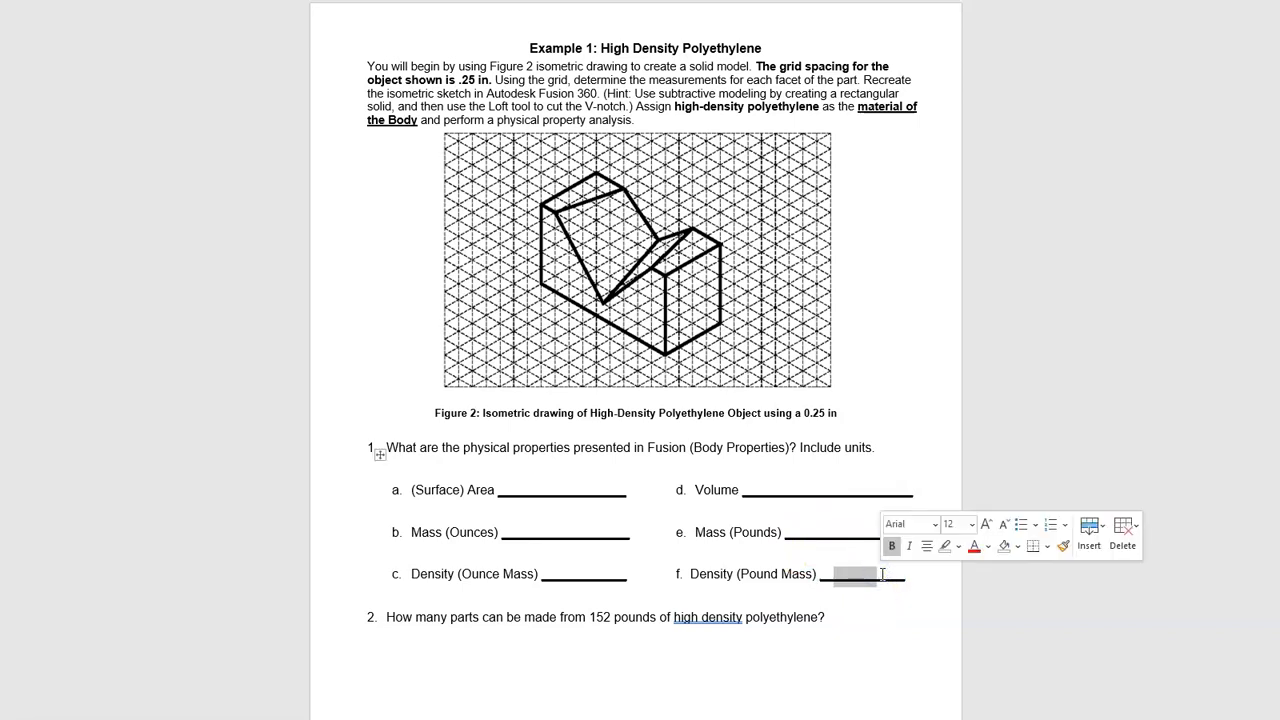
click(871, 616)
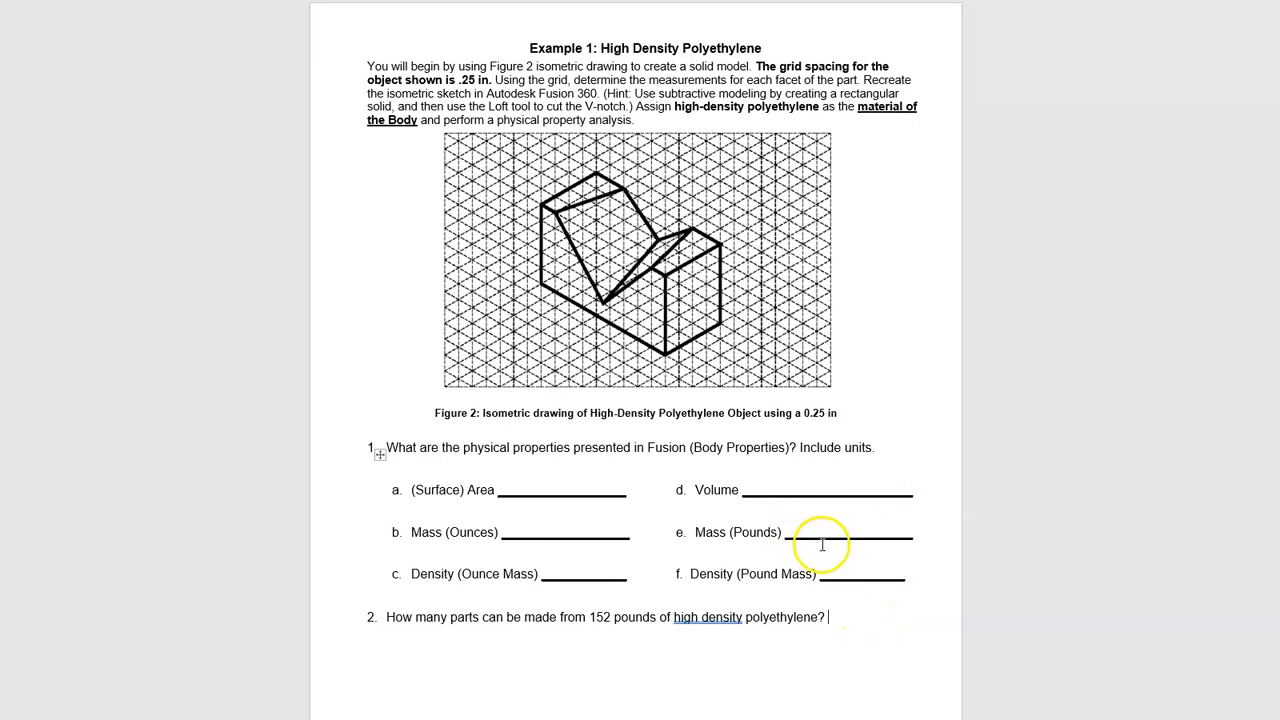
- Scroll through the assignment document to review the remaining question and the next aluminum example
scroll(815, 575, down, 3)
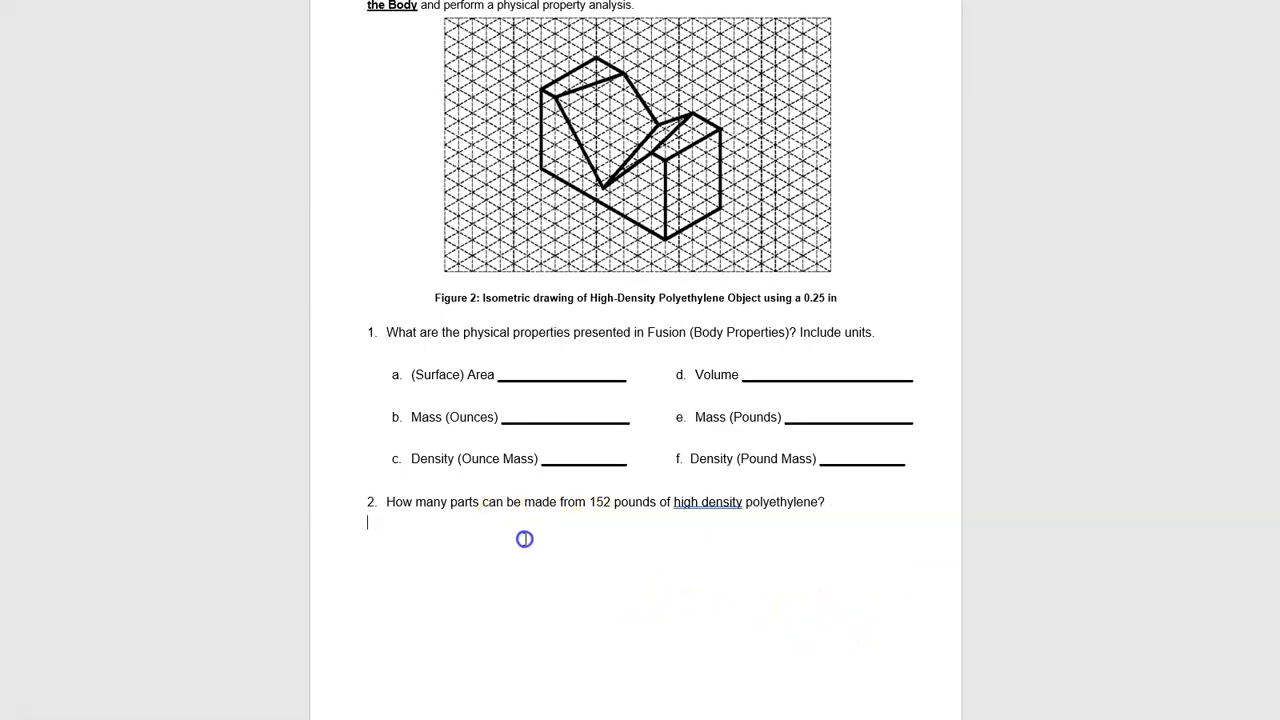
scroll(524, 539, down, 8)
scroll(586, 477, up, 5)
scroll(597, 503, down, 9)
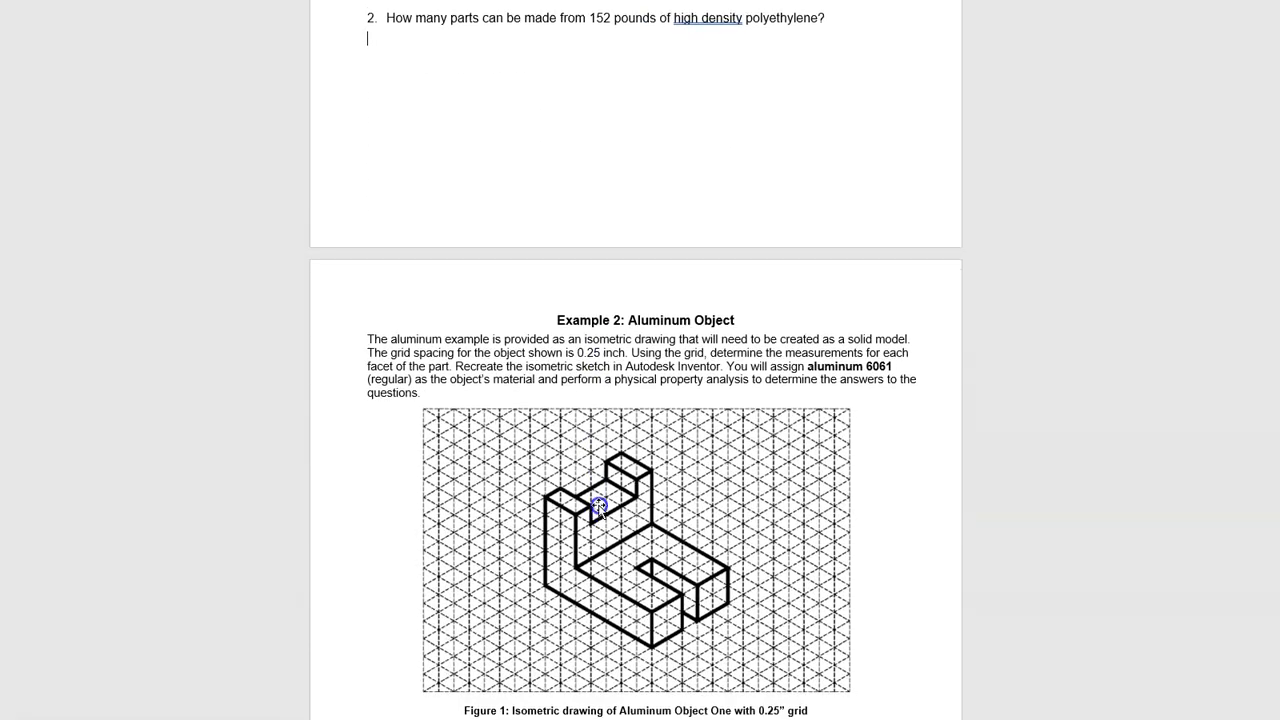
scroll(640, 480, down, 3)
click(721, 464)
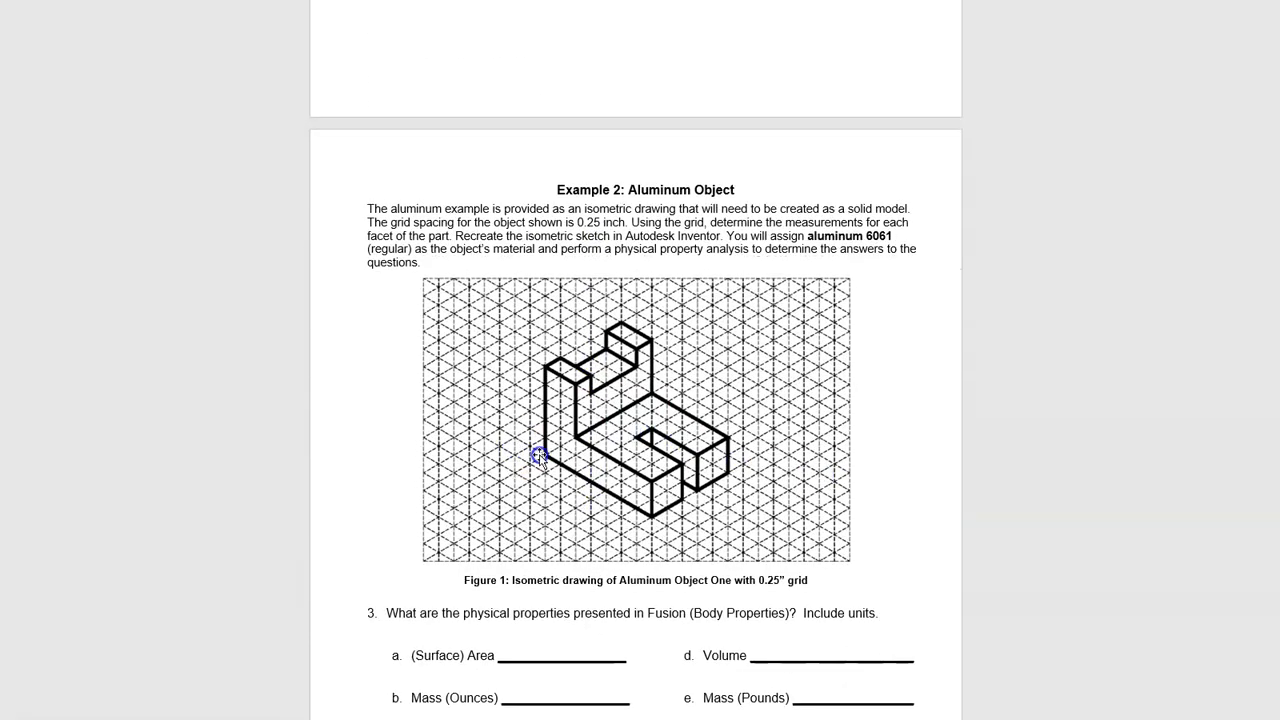
scroll(539, 456, down, 18)
scroll(663, 509, down, 4)
scroll(731, 477, up, 13)
scroll(751, 440, up, 20)
scroll(751, 440, up, 5)
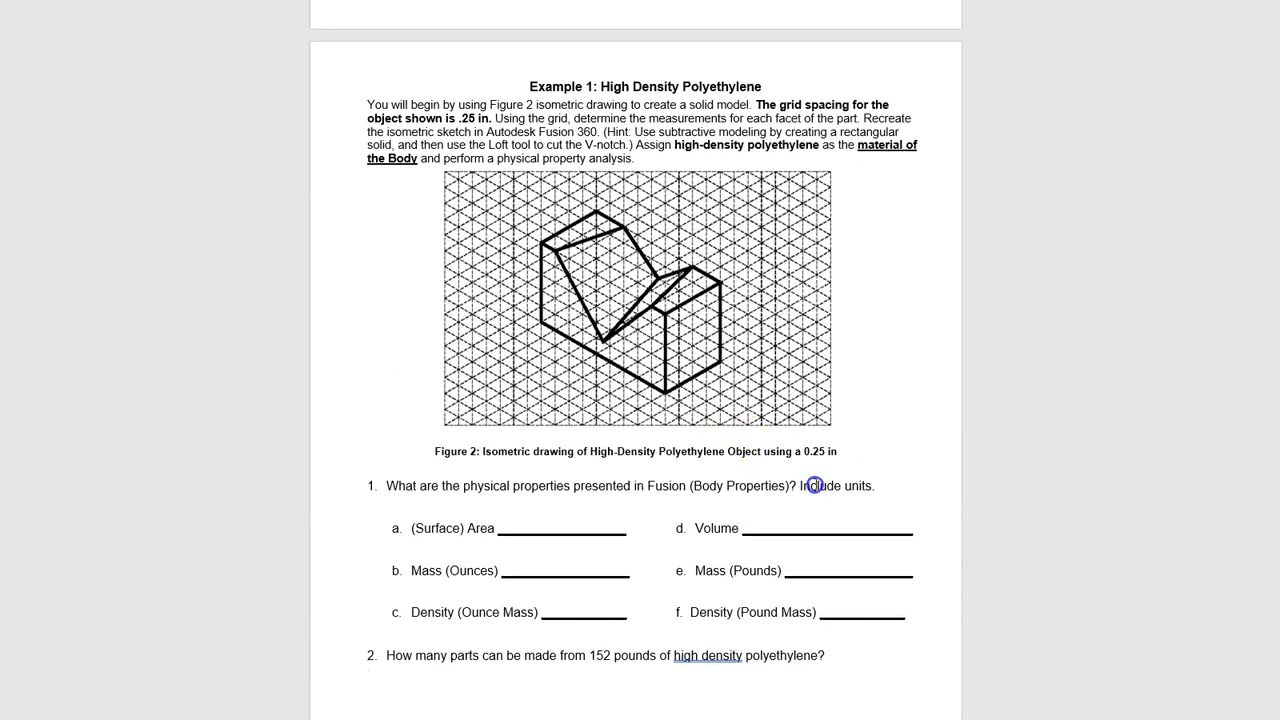
scroll(815, 485, down, 1)
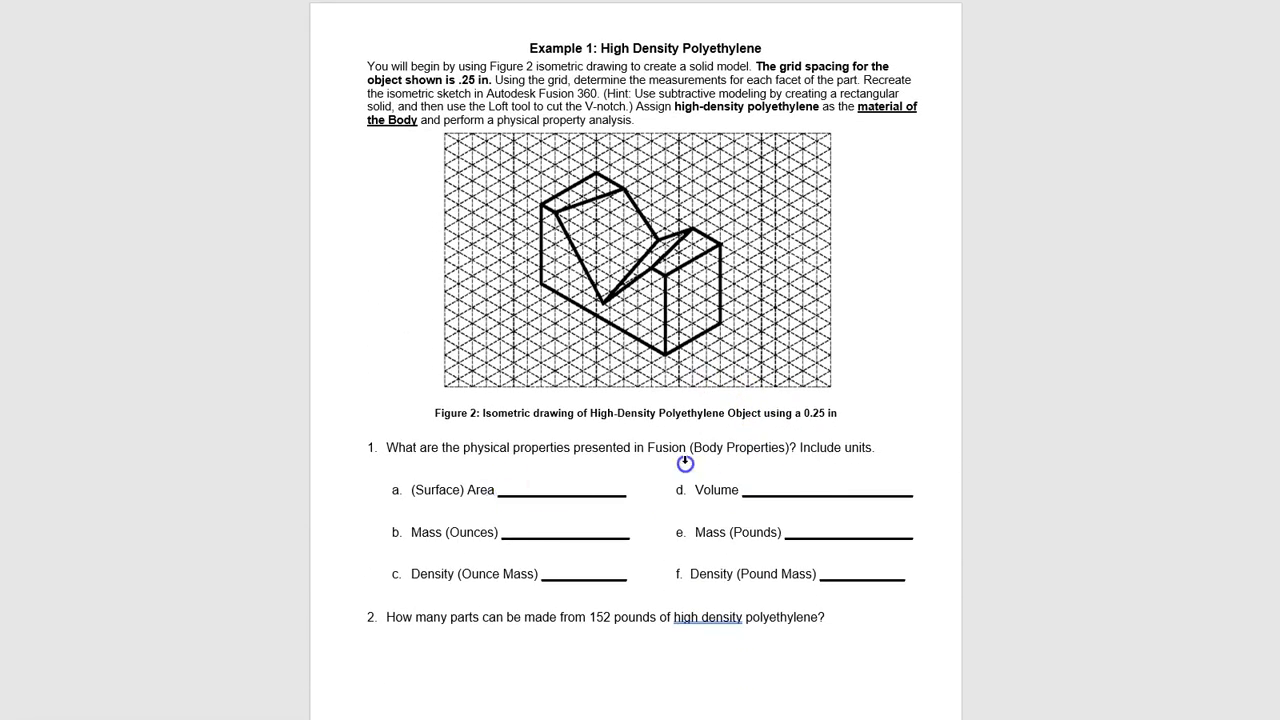